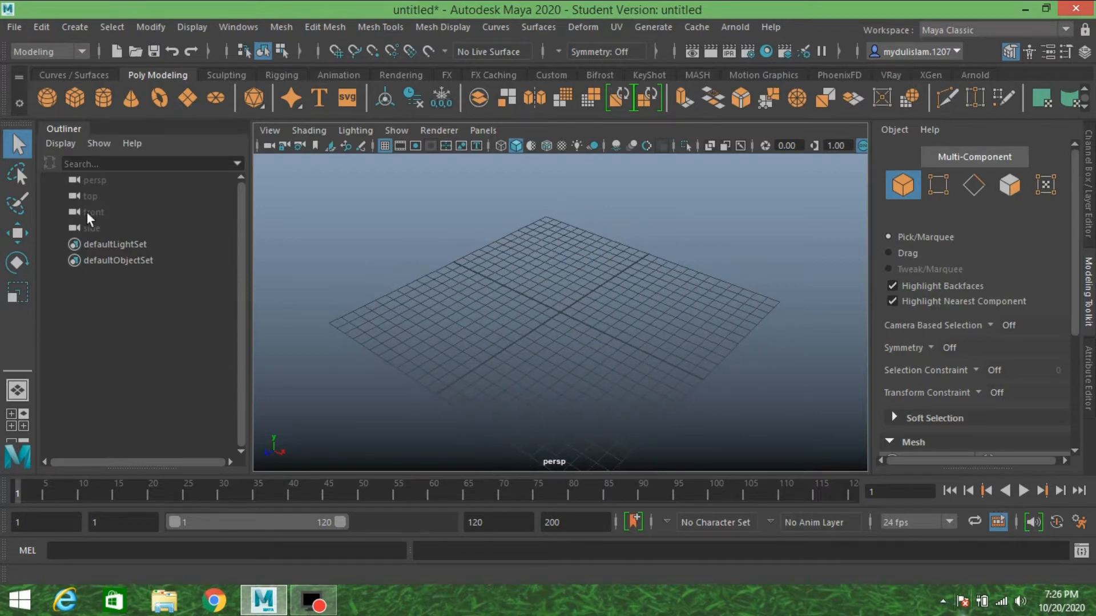
Create a polygon cylinder at the grid origin and set its height to 10.
left_click(73, 28)
mouse_move(208, 84)
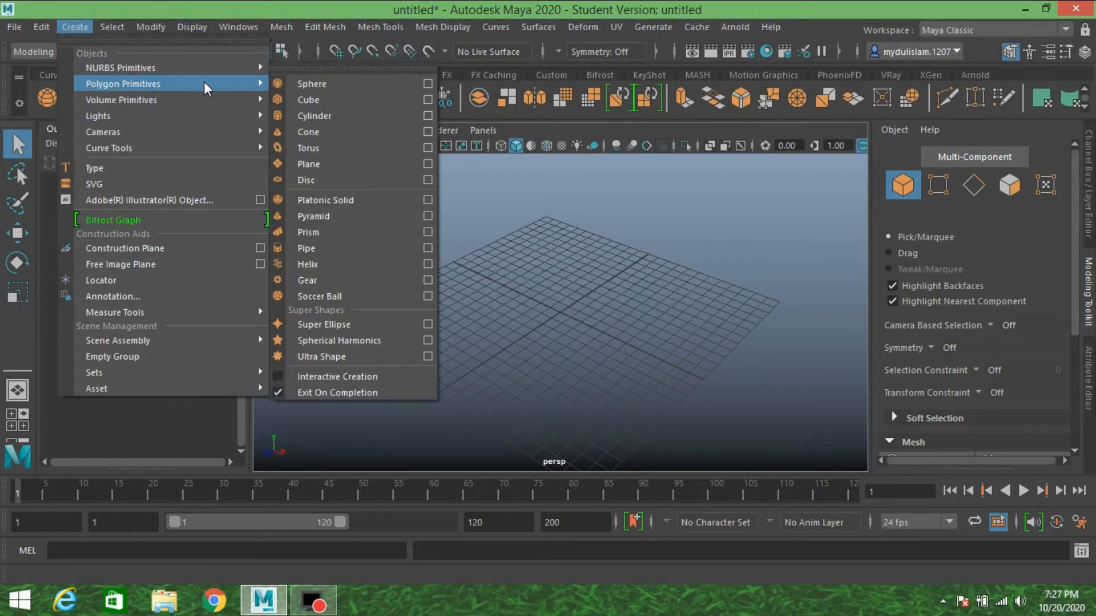
left_click(358, 117)
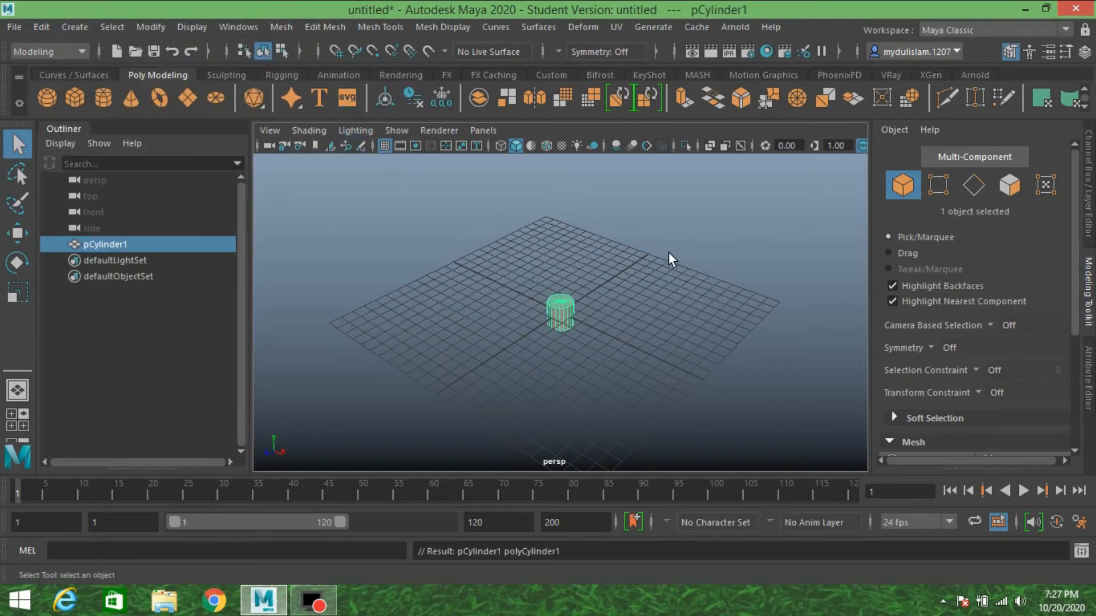
left_click(1090, 192)
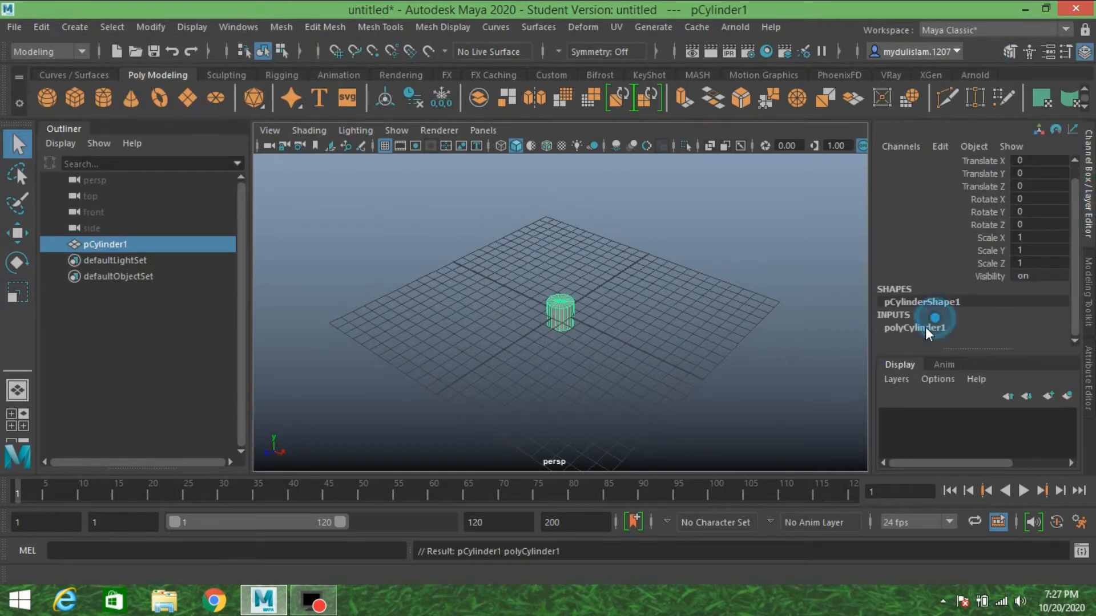
left_click(926, 328)
left_click(1025, 264)
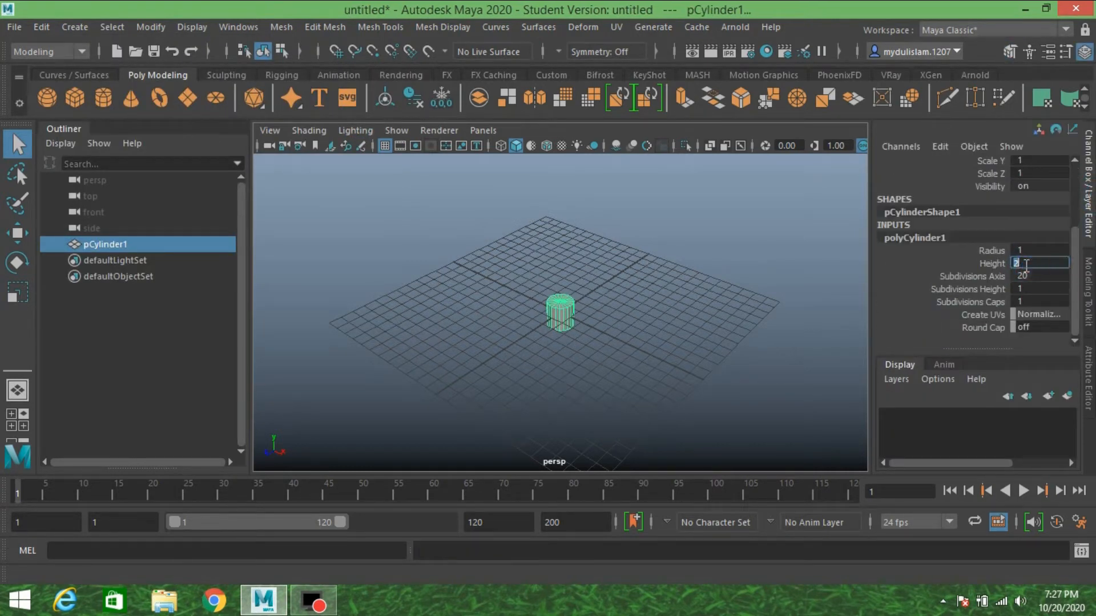
key("Return")
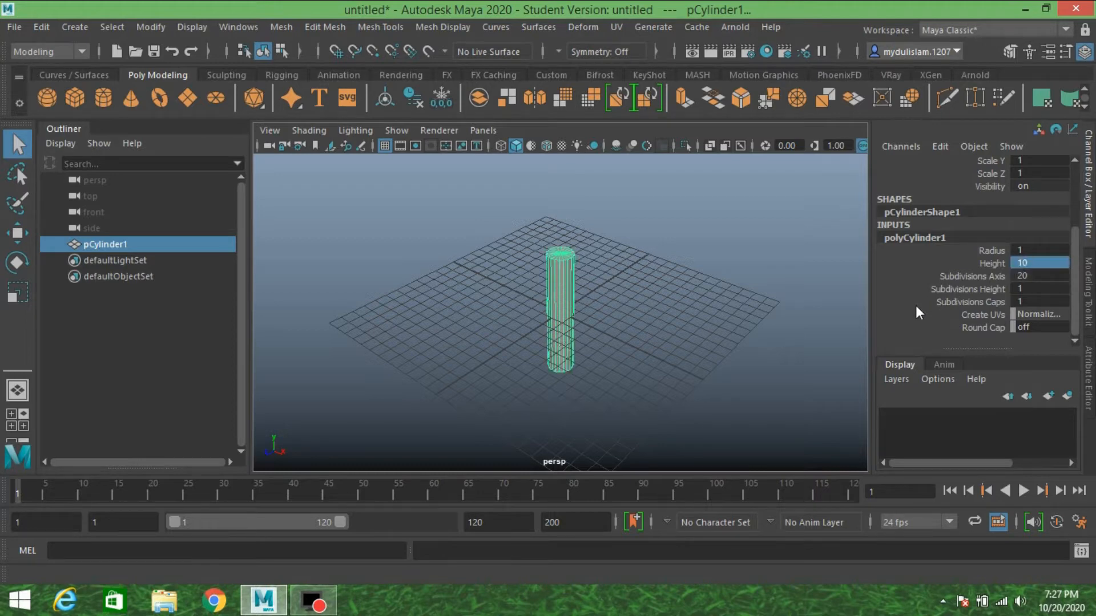
Set the cylinder's Subdivisions Height to 10 and its Subdivisions Caps to 0.
left_click(1022, 288)
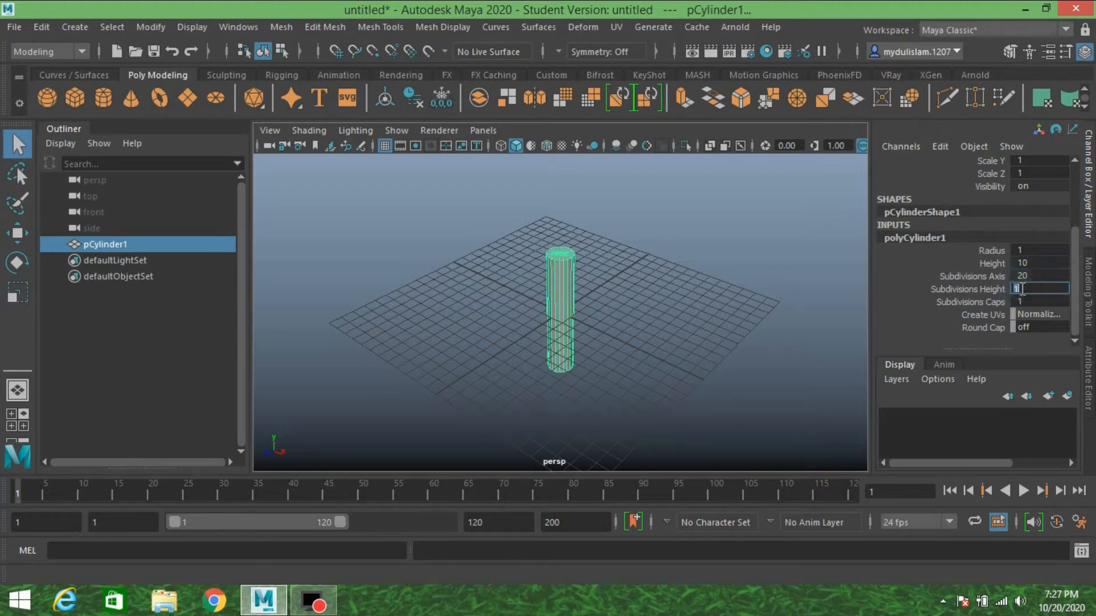
type("10")
key("Return")
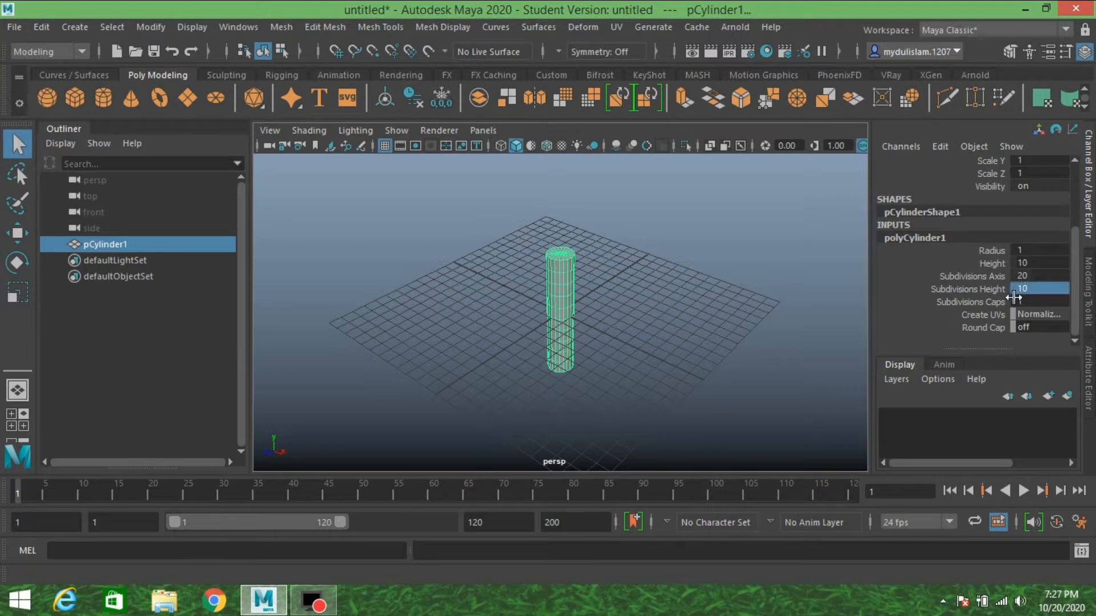
left_click(1016, 300)
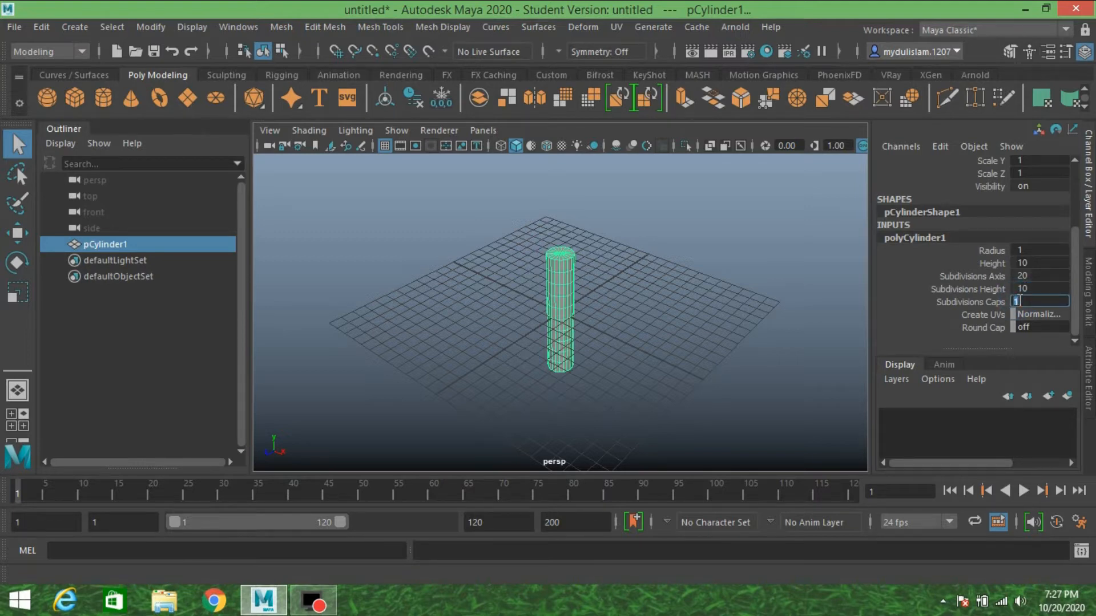
type("0")
key("Return")
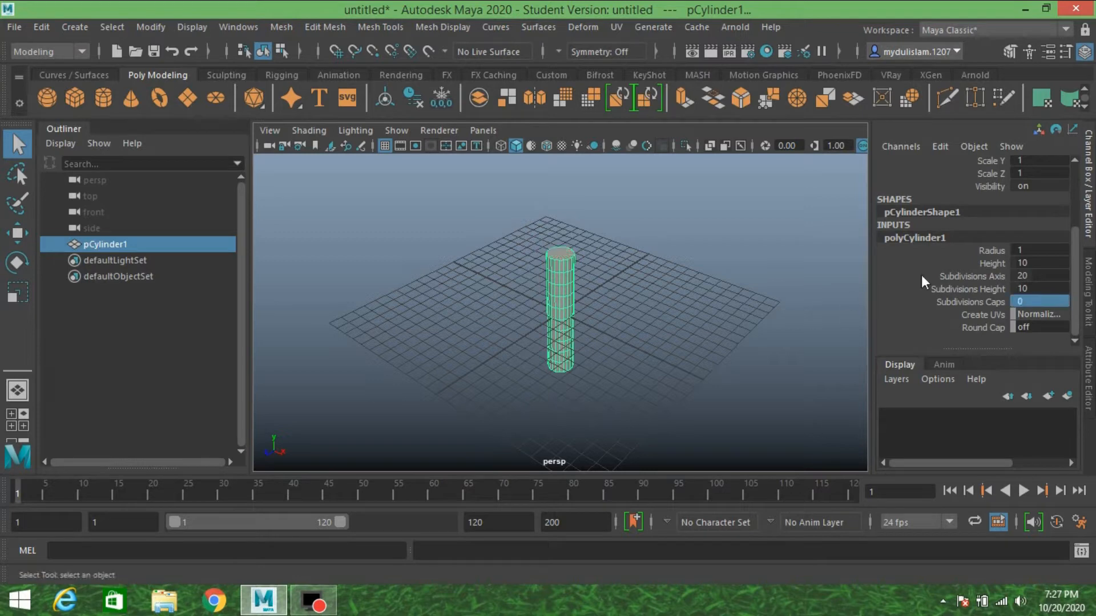
Raise the cylinder onto the grid by setting its Translate Y to 5.
scroll(938, 267, "up", 3)
left_click(1027, 187)
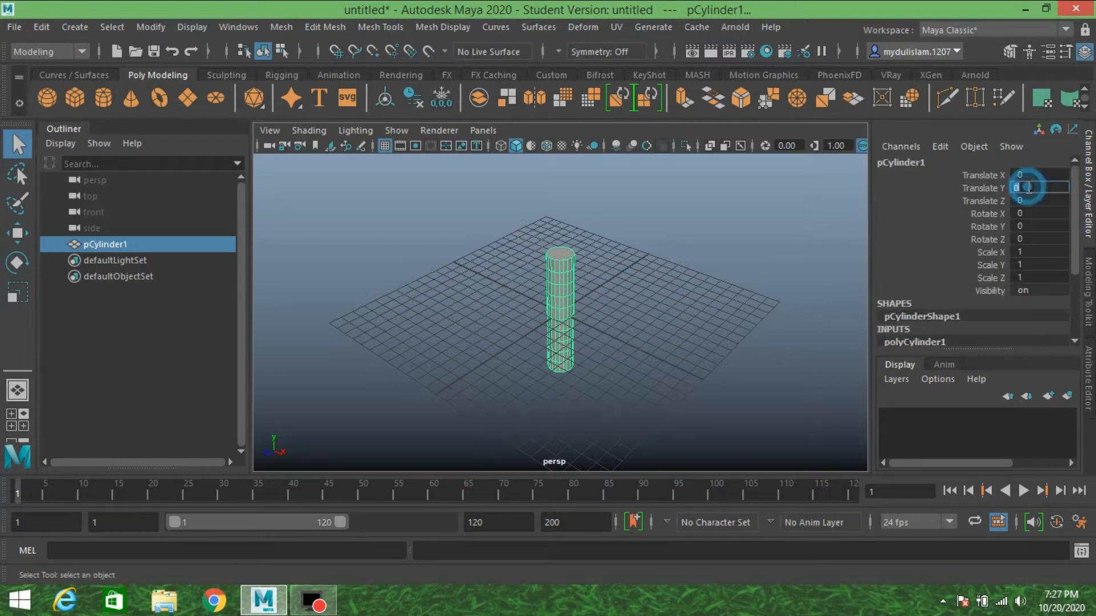
key("Return")
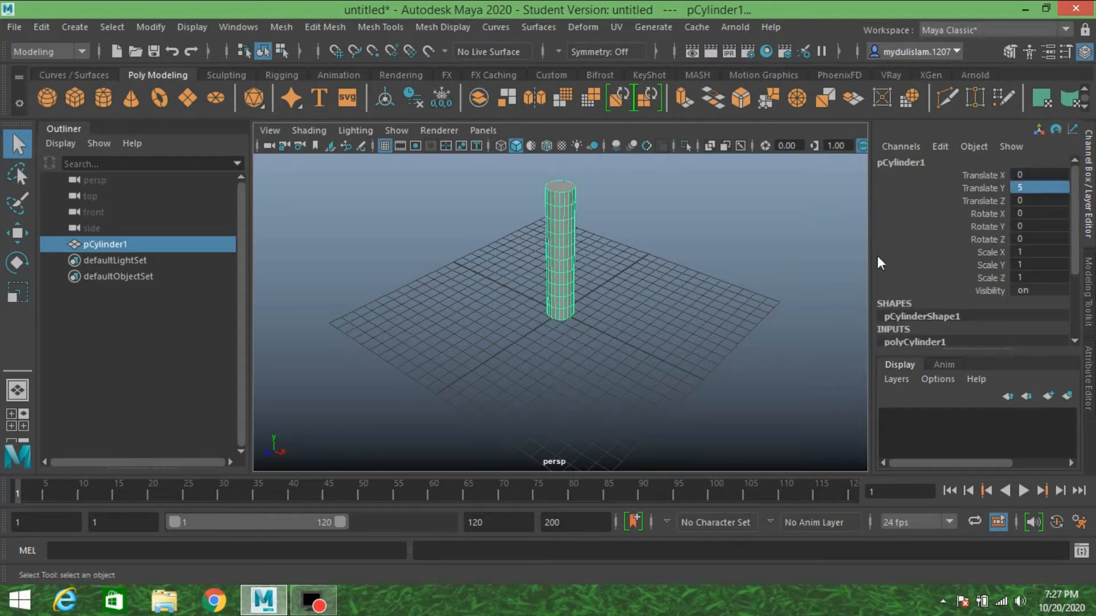
scroll(954, 272, "down", 3)
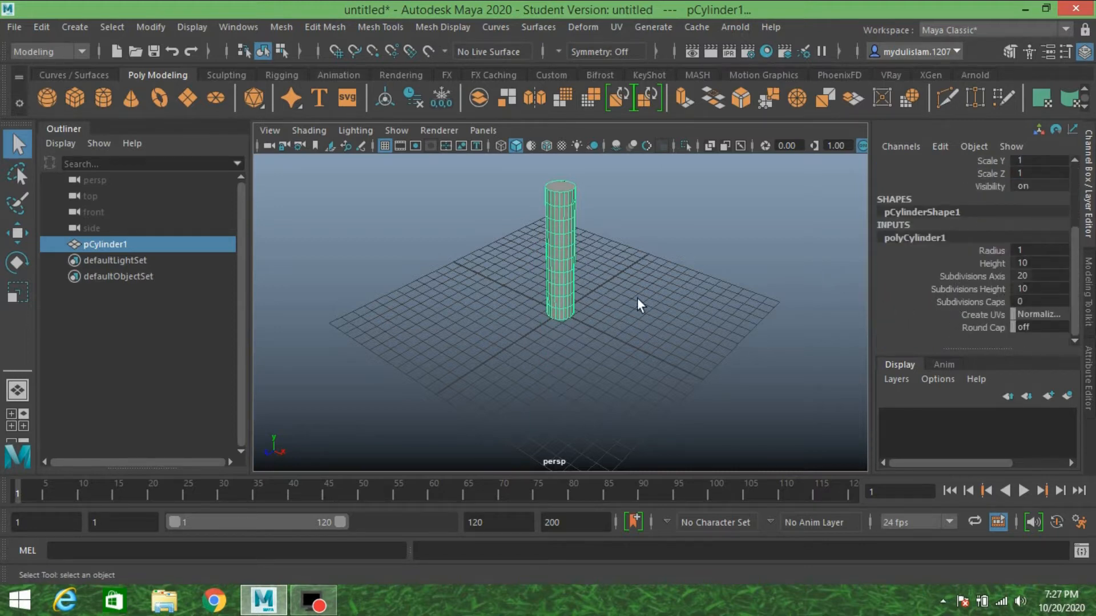
Delete the cylinder's top and bottom cap faces from the top view and return to object selection.
key("space")
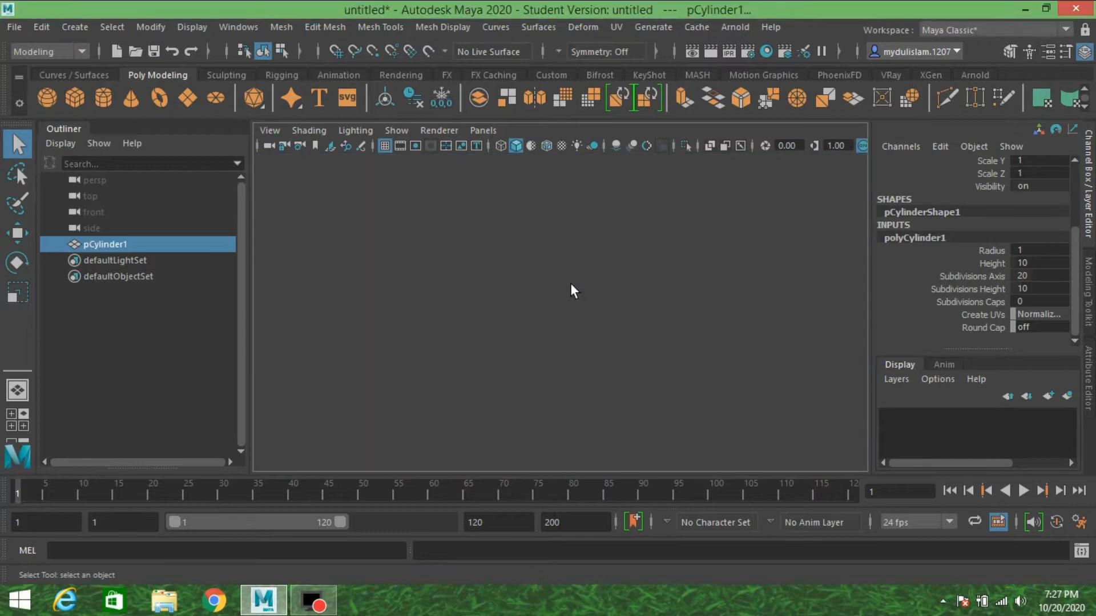
key("space")
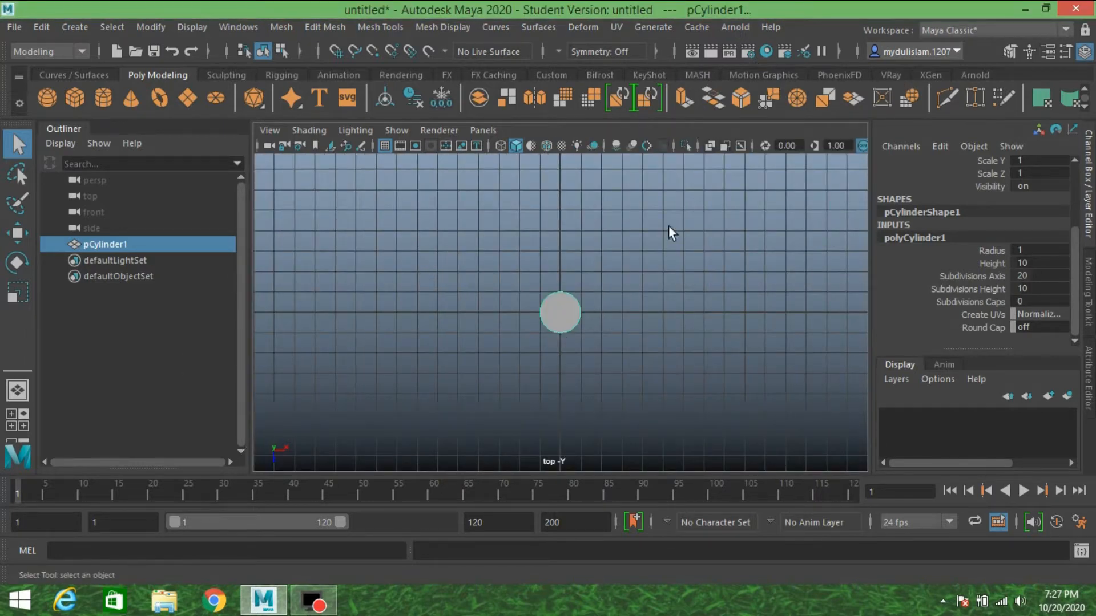
left_click(1008, 52)
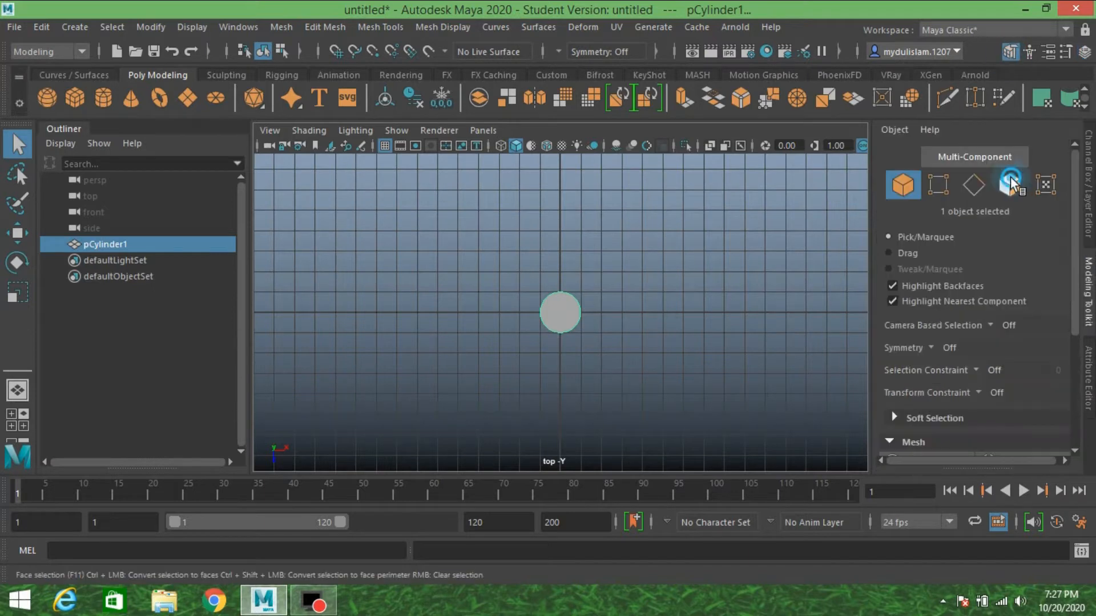
left_click(1009, 183)
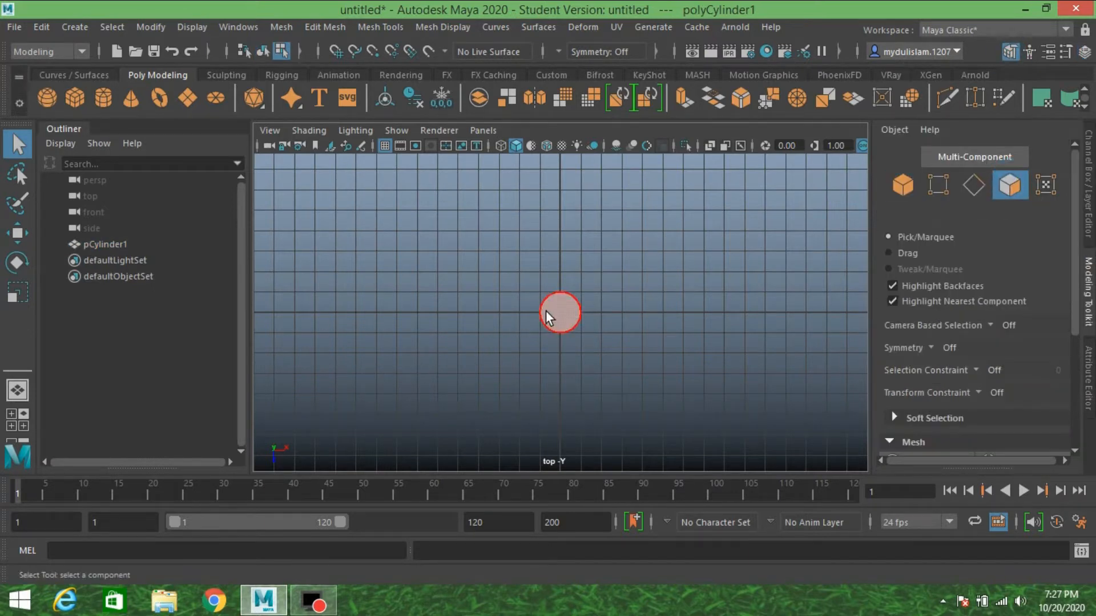
left_click(568, 323)
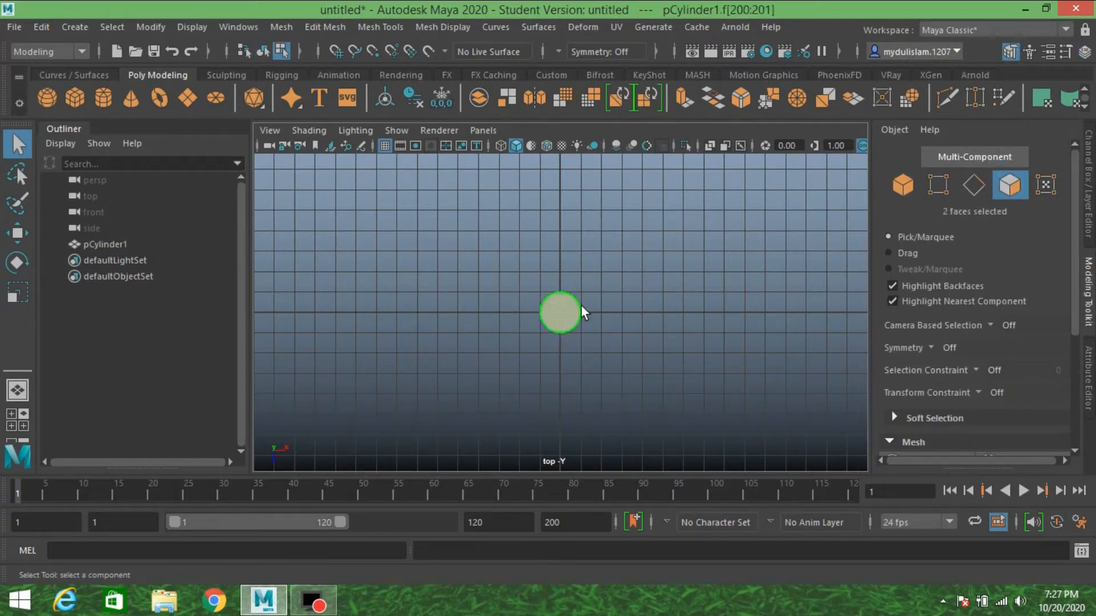
left_click(584, 311)
left_click(902, 185)
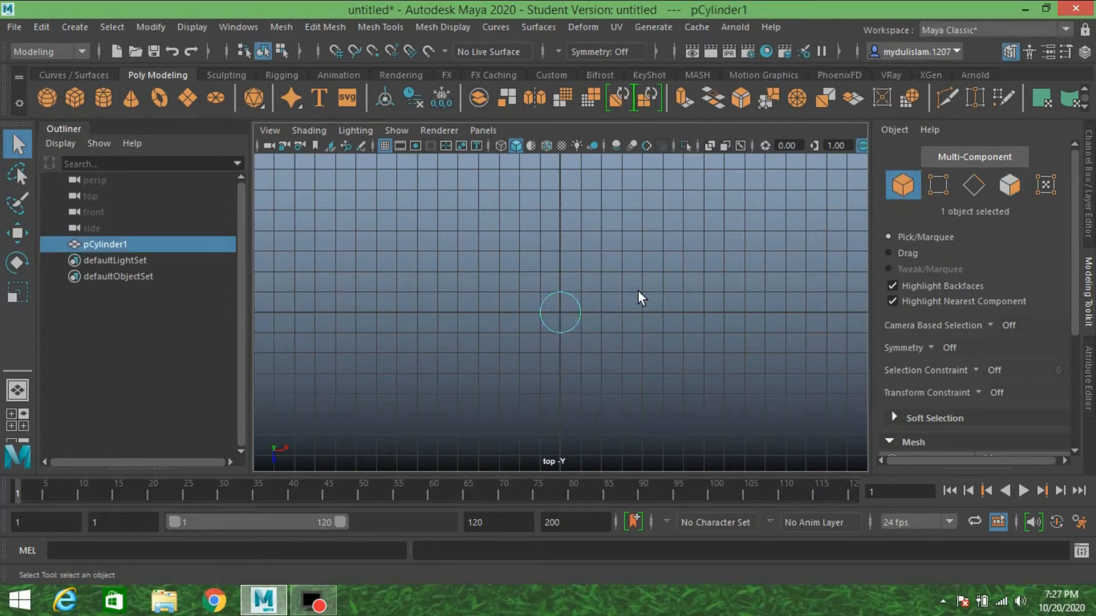
In the side view, select the cylinder's seventh vertex ring from the bottom and scale it inward.
key("space")
key("space")
scroll(621, 374, "down", 3)
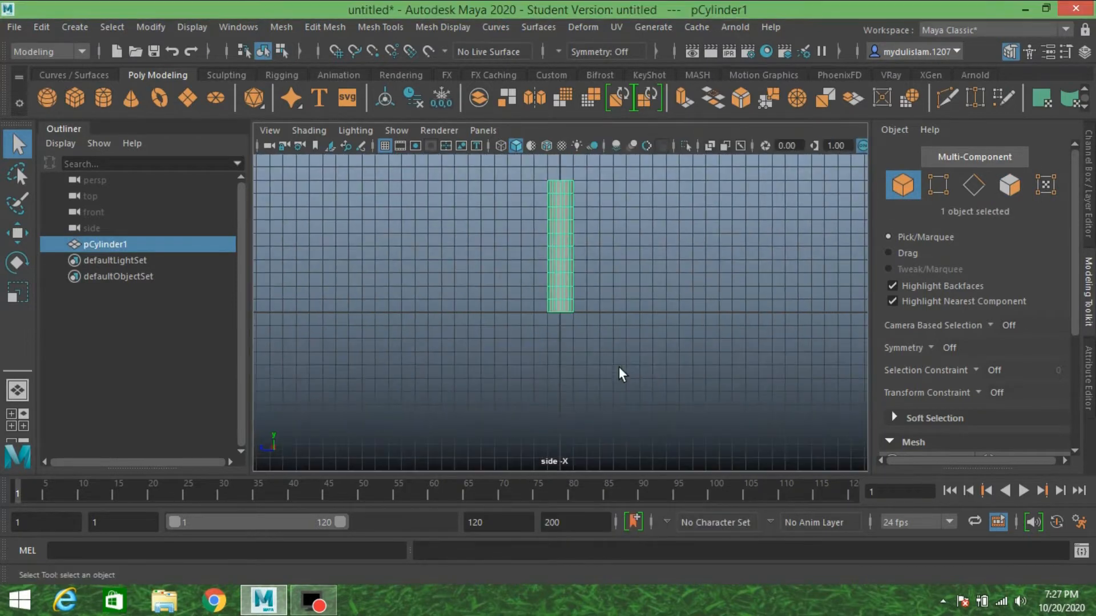
key("f")
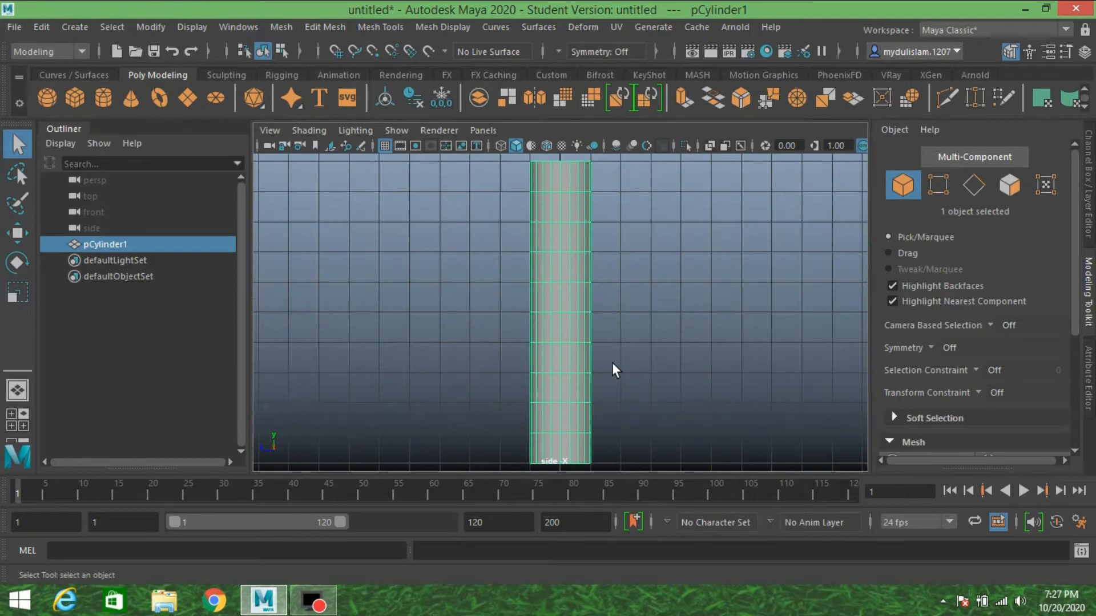
left_click(937, 184)
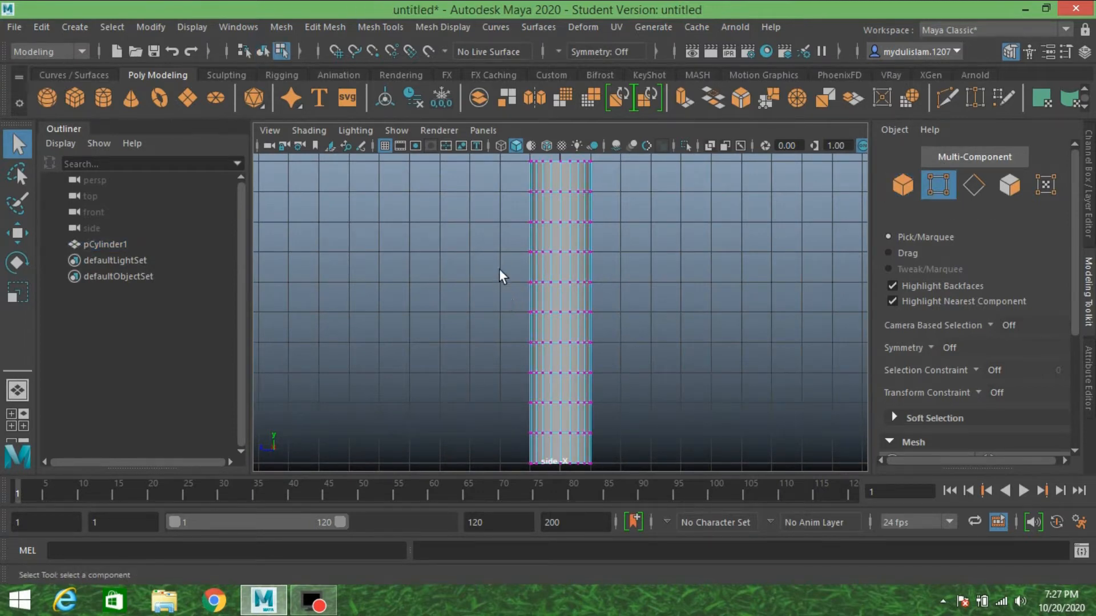
left_click(499, 273)
left_click_drag(499, 276, 624, 301)
left_click(23, 292)
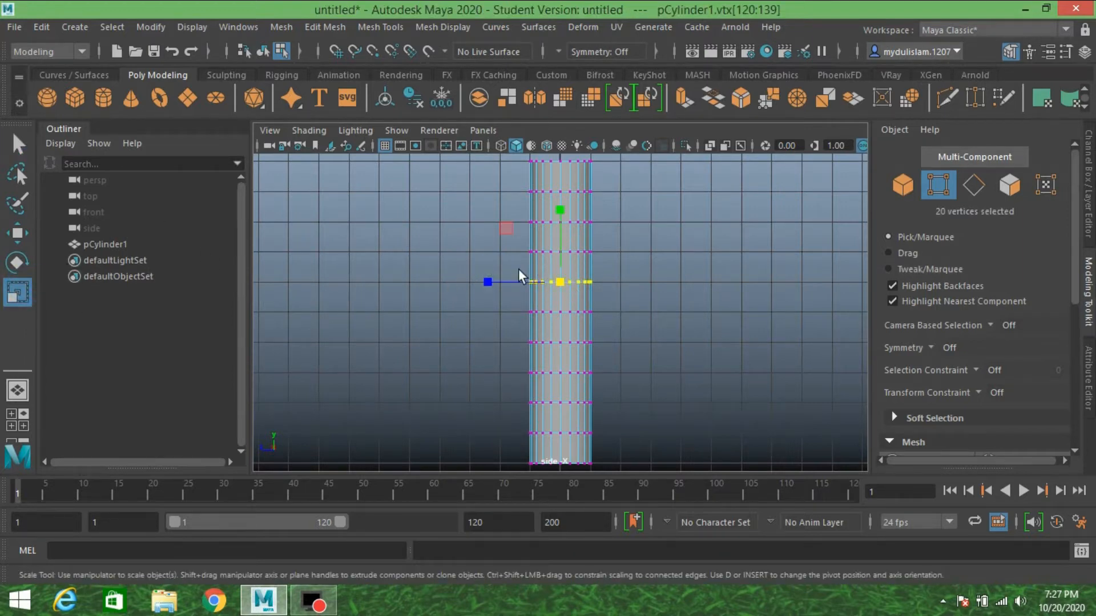
left_click_drag(562, 287, 556, 286)
Scale the eighth vertex ring from the bottom slightly inward and the two rings above it outward into a bulge.
left_click_drag(448, 222, 509, 250)
left_click_drag(614, 264, 497, 237)
left_click_drag(562, 255, 557, 264)
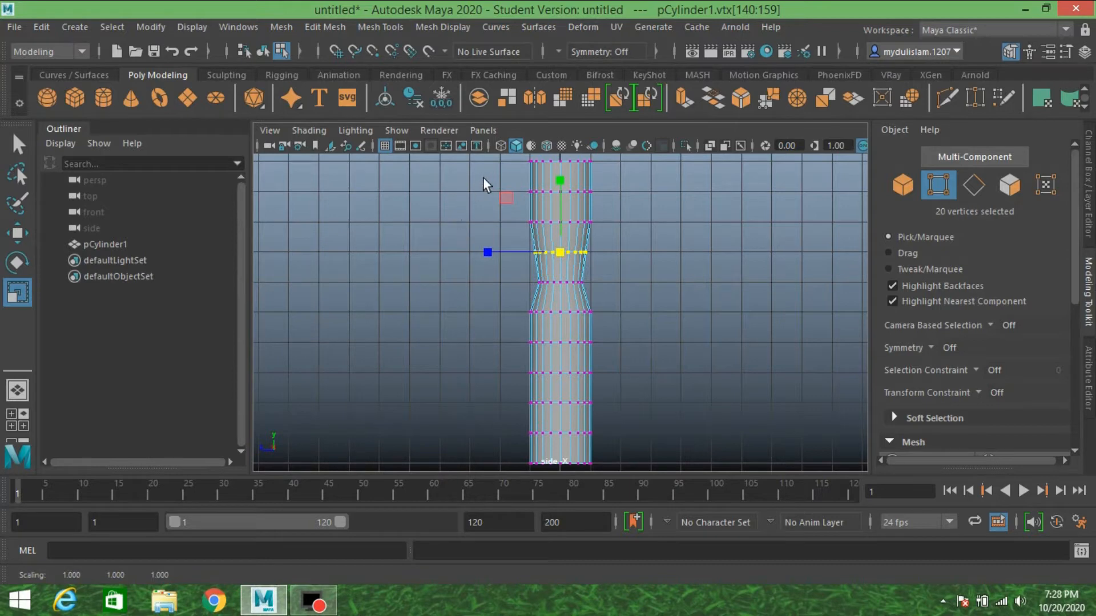
left_click_drag(483, 177, 574, 203)
left_click_drag(509, 219, 570, 228)
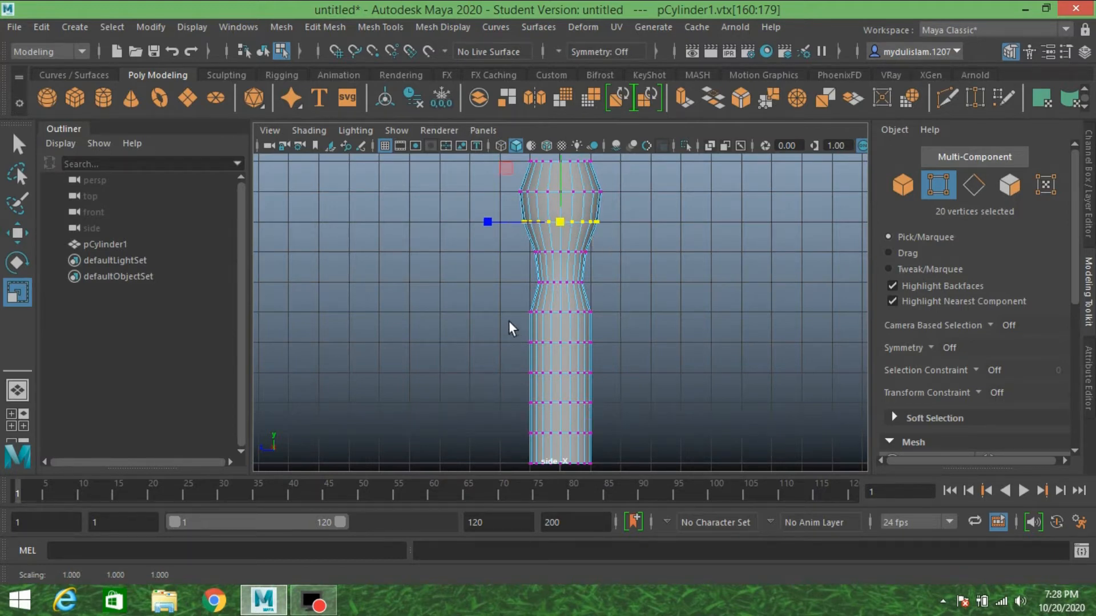
Scale the sixth vertex ring from the bottom slightly inward to smooth the narrowed section, and clear the selection.
left_click_drag(506, 307, 644, 335)
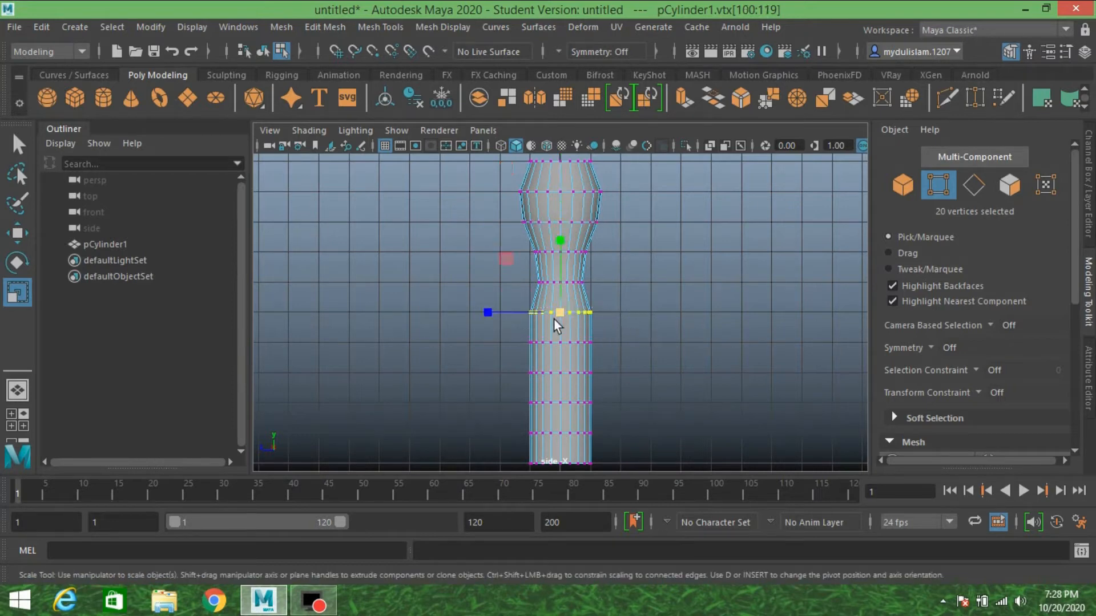
left_click_drag(563, 313, 558, 318)
scroll(632, 350, "down", 1)
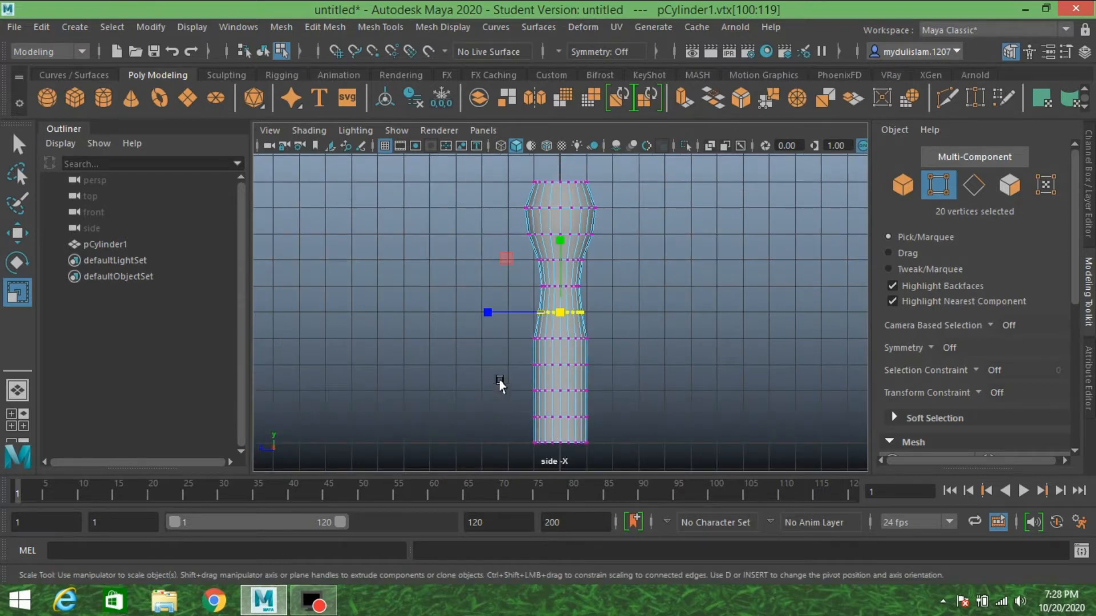
left_click_drag(500, 381, 500, 381)
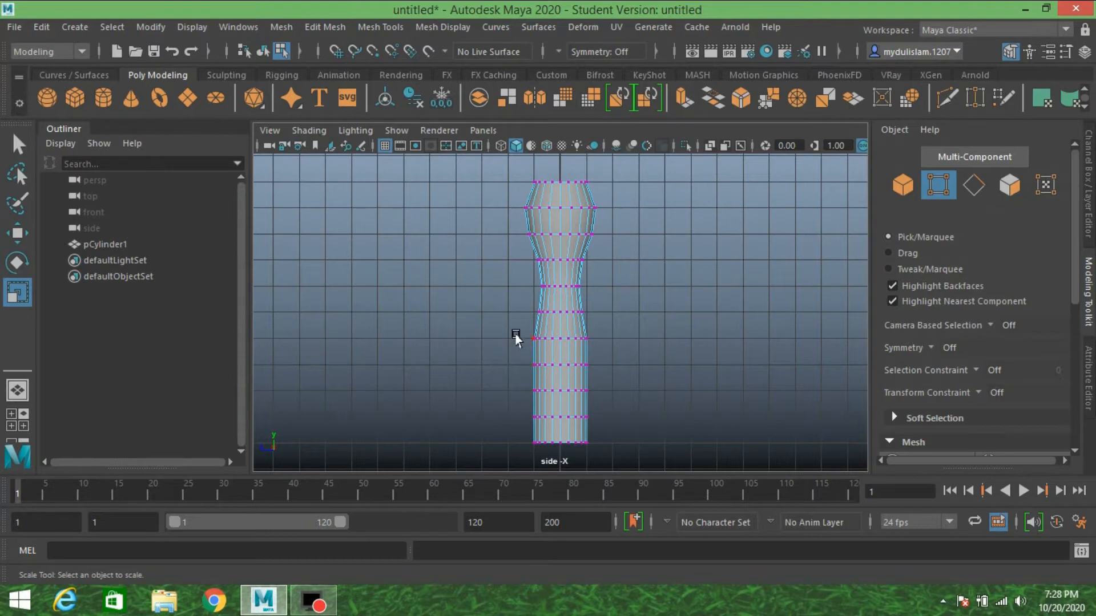
Scale the five lowest vertex rings to about 0.9, taper them further inward toward the foot, and return to object selection.
left_click_drag(515, 333, 632, 458)
left_click_drag(558, 391, 551, 394)
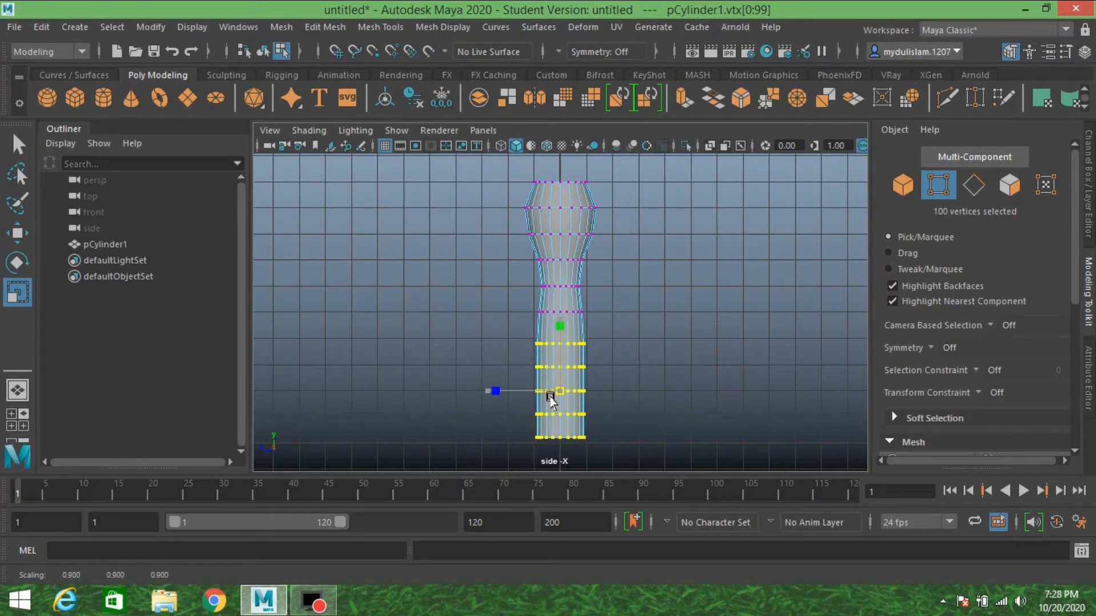
left_click_drag(630, 438, 546, 432)
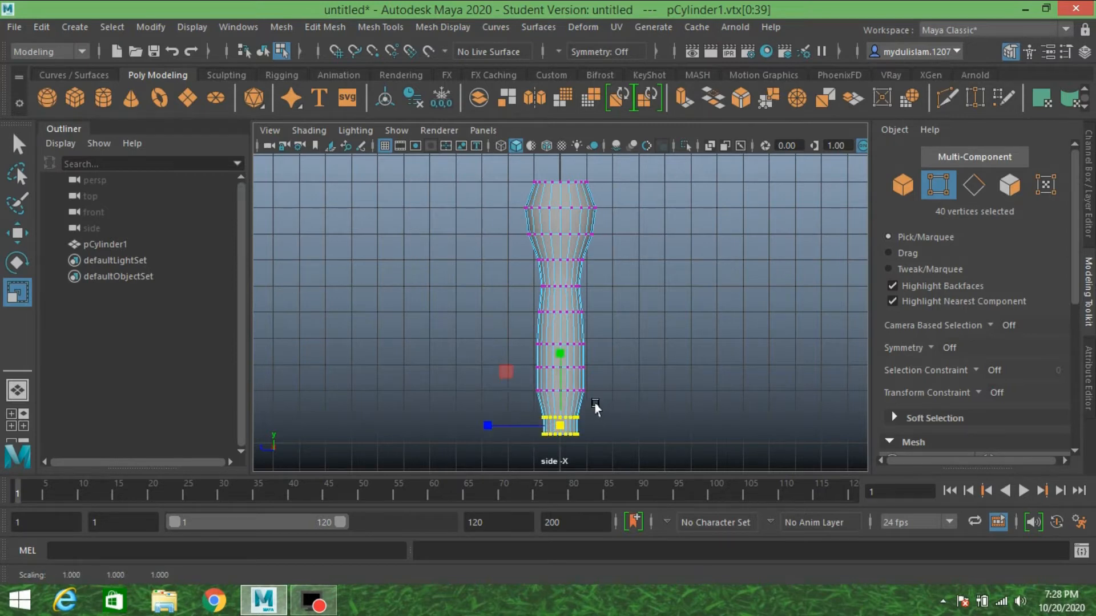
left_click_drag(596, 403, 545, 399)
left_click_drag(606, 376, 553, 348)
left_click(900, 190)
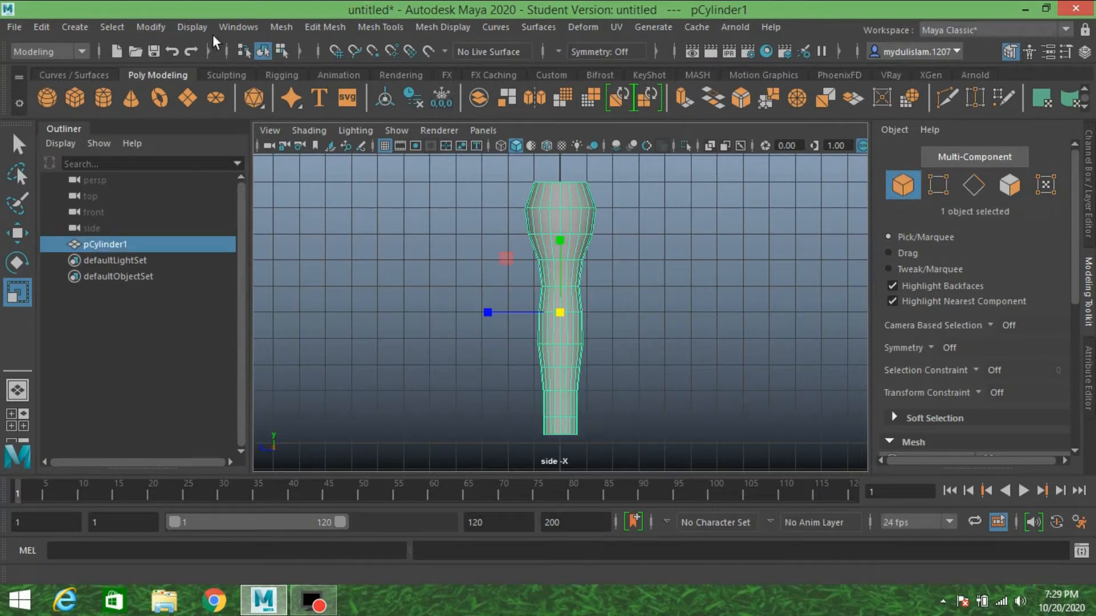
Delete the shaped cylinder's construction history, show its channel values and switch back to the perspective view.
left_click(150, 27)
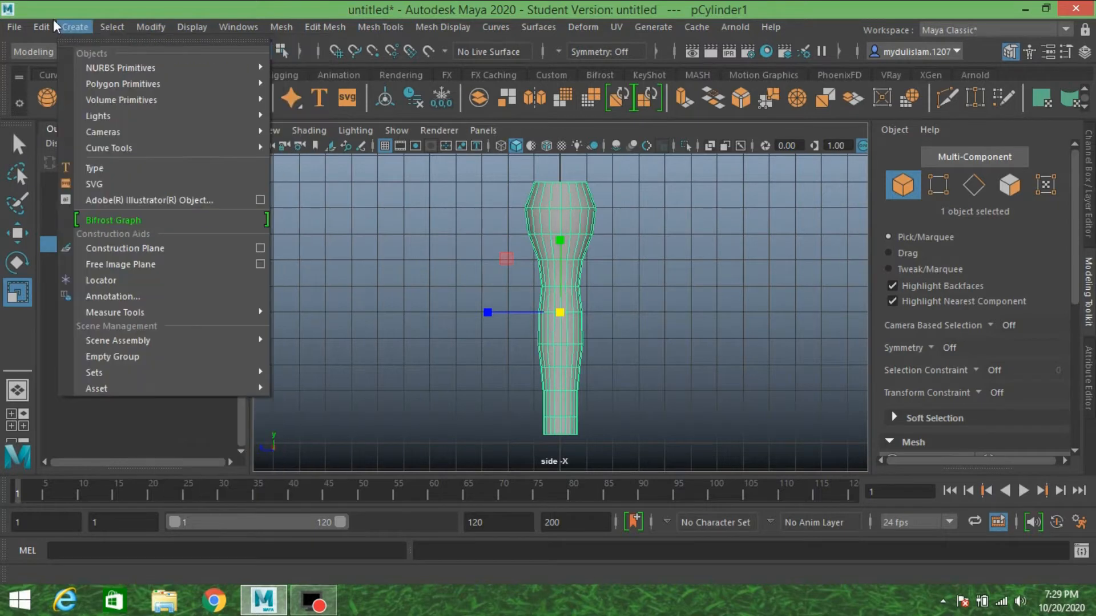
left_click(42, 27)
left_click(41, 27)
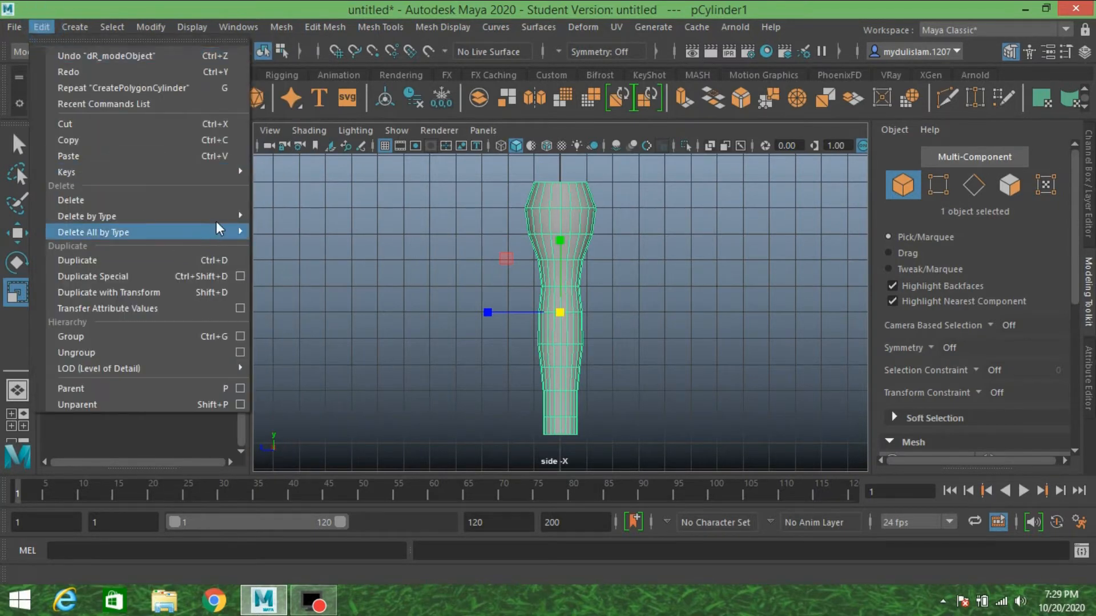
mouse_move(224, 216)
left_click(269, 216)
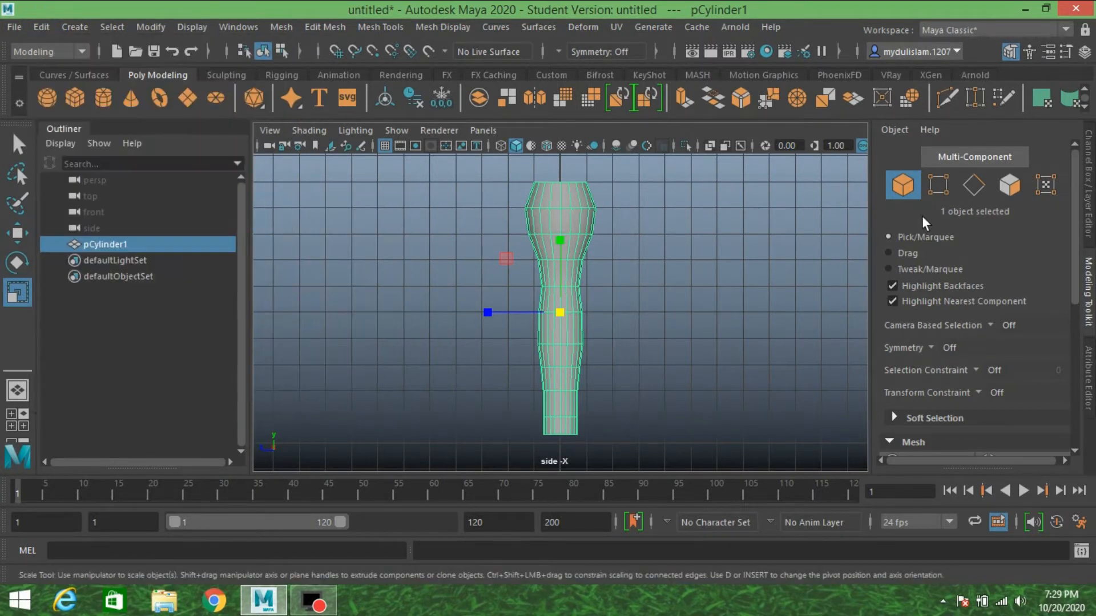
left_click(1087, 185)
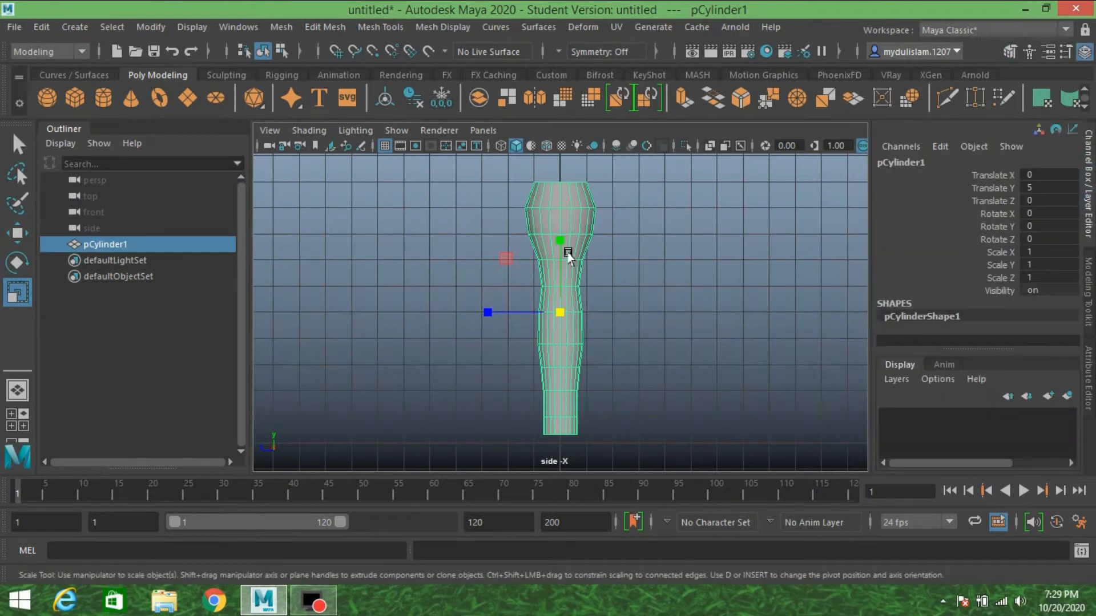
key("space")
key("space")
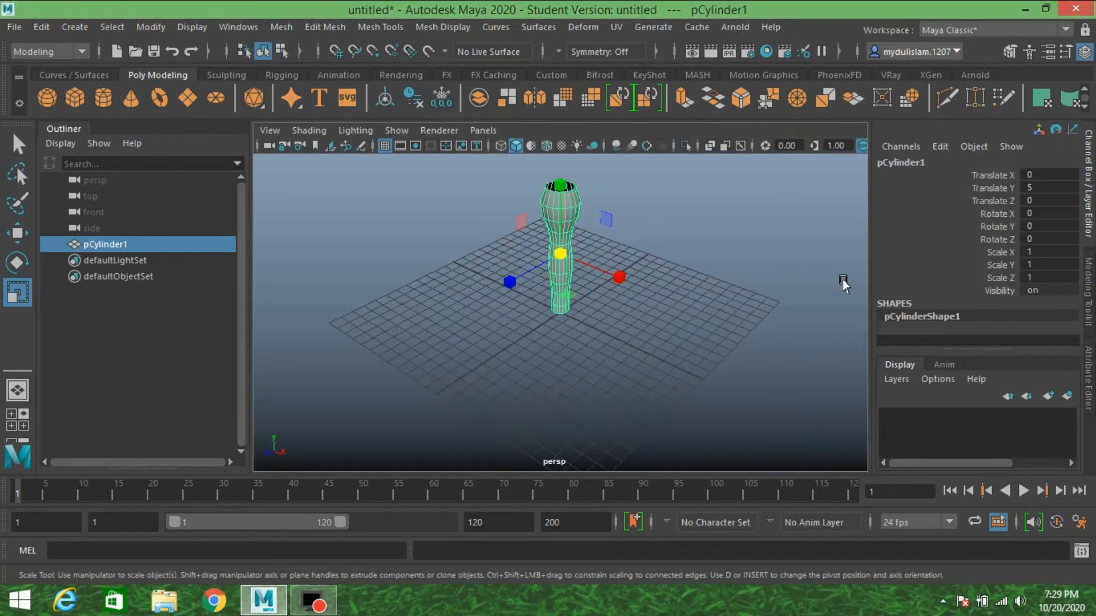
Tilt the shaped cylinder by setting its Z rotation to 30.
double_click(1038, 239)
key("Return")
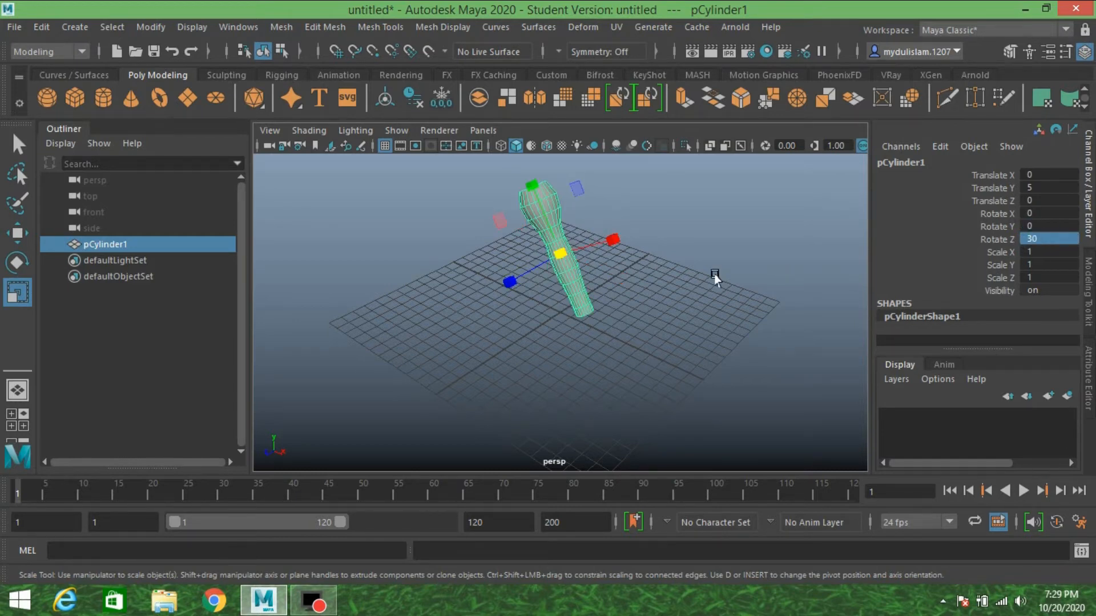
left_click_drag(531, 303, 585, 286, "alt")
middle_click_drag(572, 268, 575, 296, "alt")
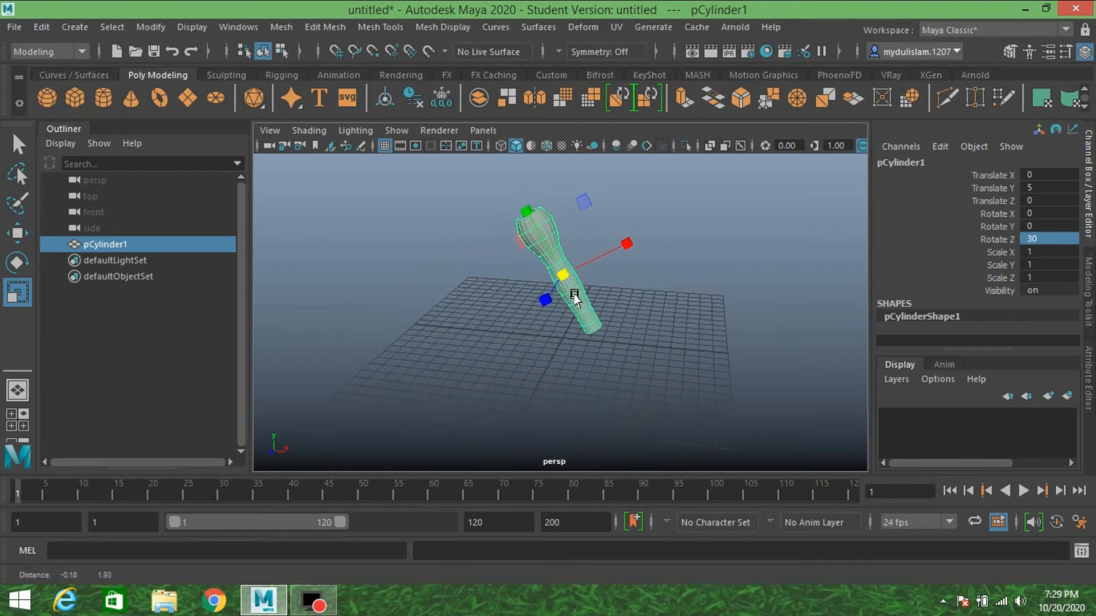
scroll(575, 299, "up", 3)
left_click_drag(575, 298, 577, 263, "alt")
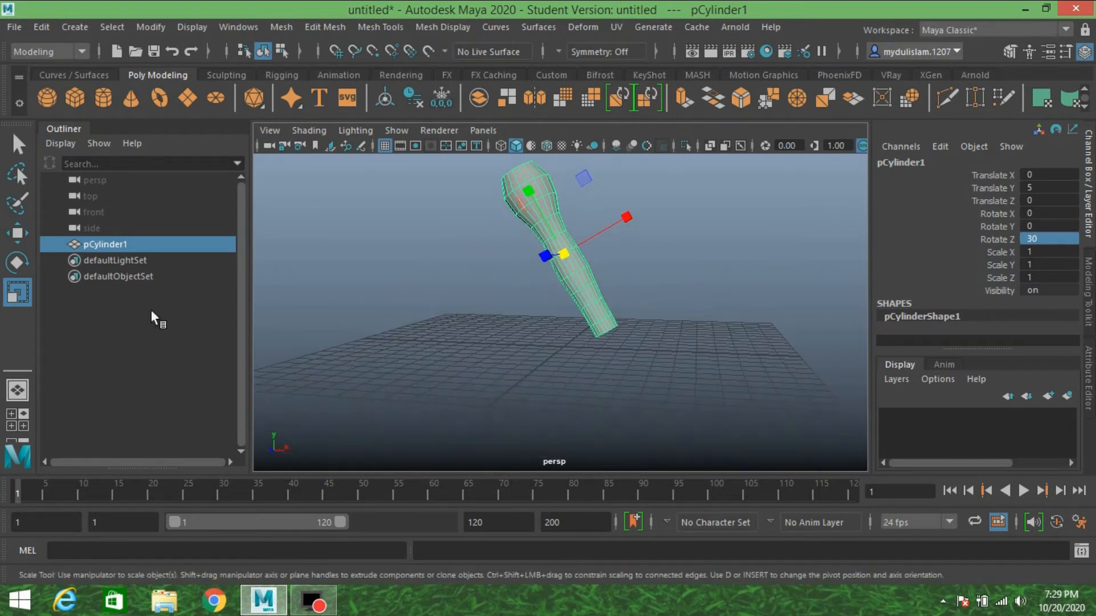
Move the tilted cylinder down in the side view to about 4.416 on Y, and return to the perspective view.
left_click(17, 233)
key("space")
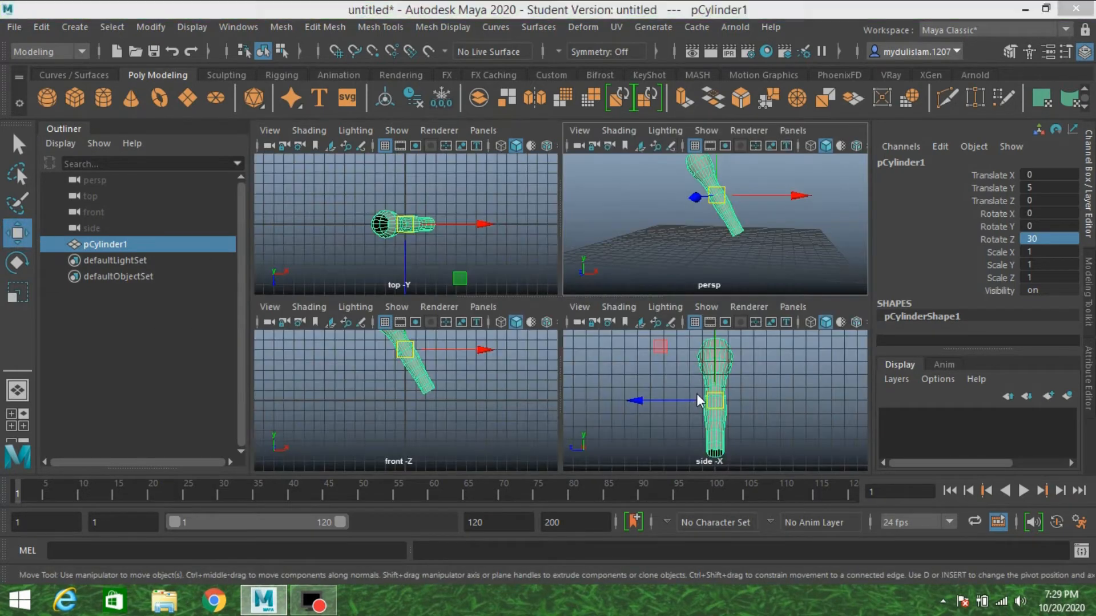
key("space")
left_click_drag(560, 233, 560, 248)
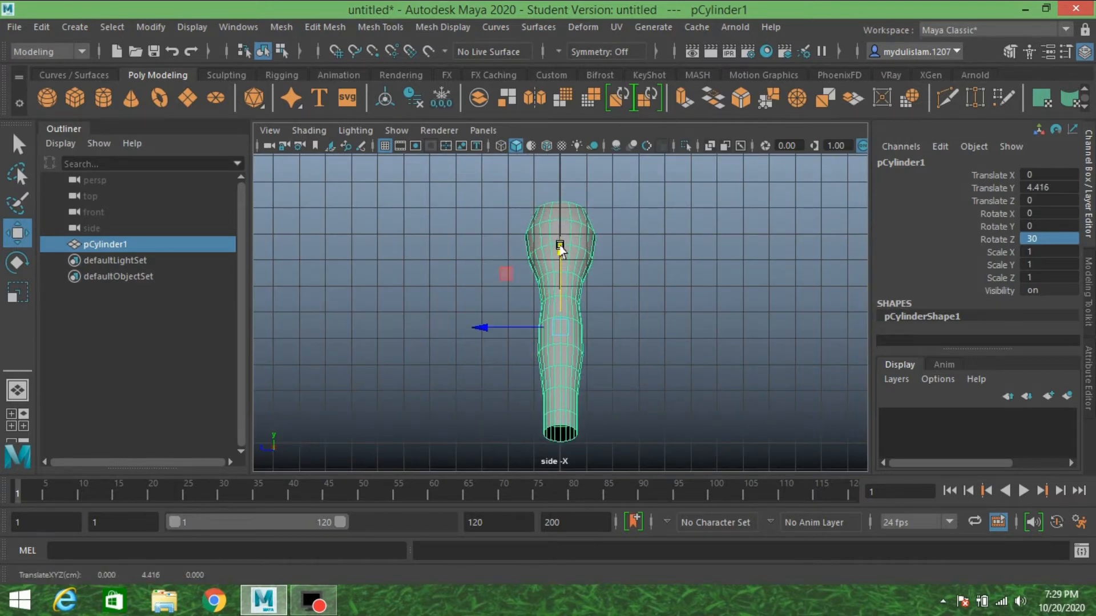
key("space")
key("space")
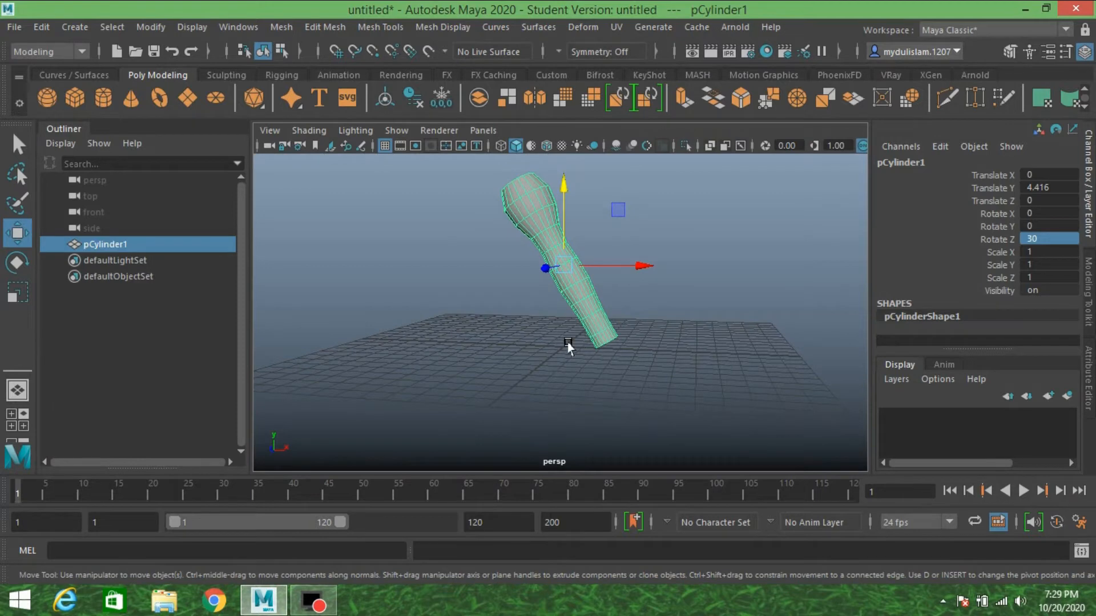
mouse_move(567, 346)
left_mouse_down("alt")
mouse_move(564, 319)
mouse_move(564, 331)
left_mouse_up("alt")
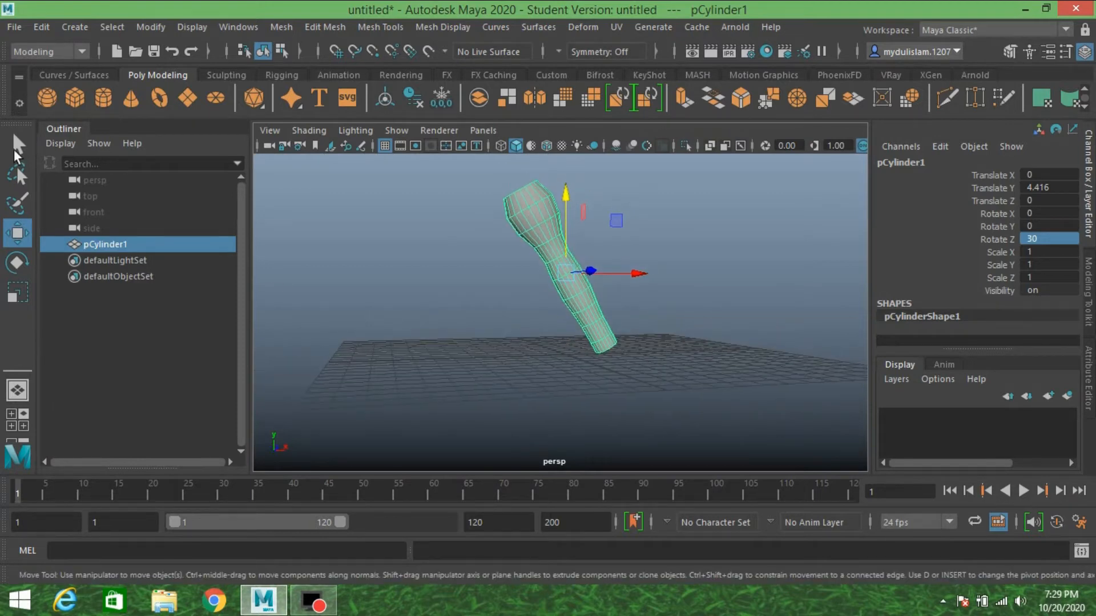
Freeze the cylinder's transformations and rename it "arm".
left_click(149, 27)
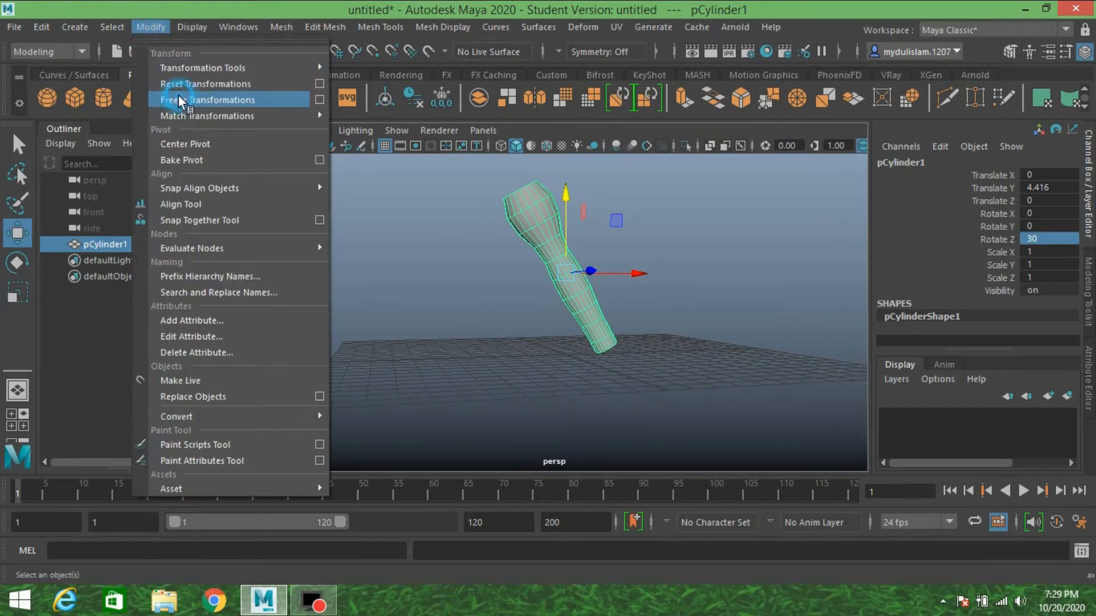
left_click(178, 95)
mouse_move(434, 259)
left_mouse_down("alt")
mouse_move(420, 240)
mouse_move(422, 261)
left_mouse_up("alt")
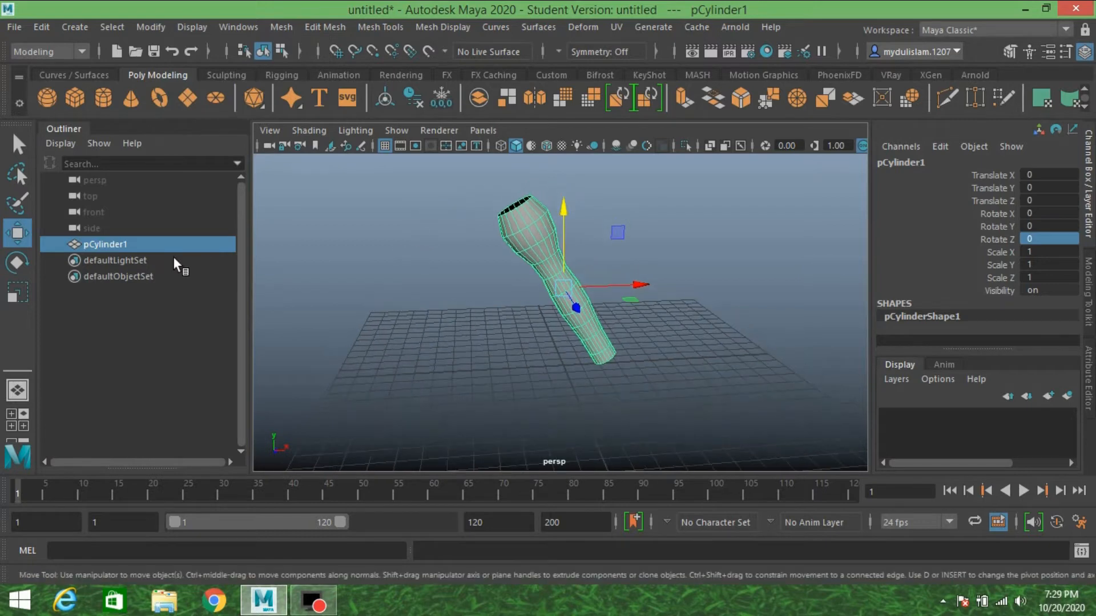
double_click(131, 243)
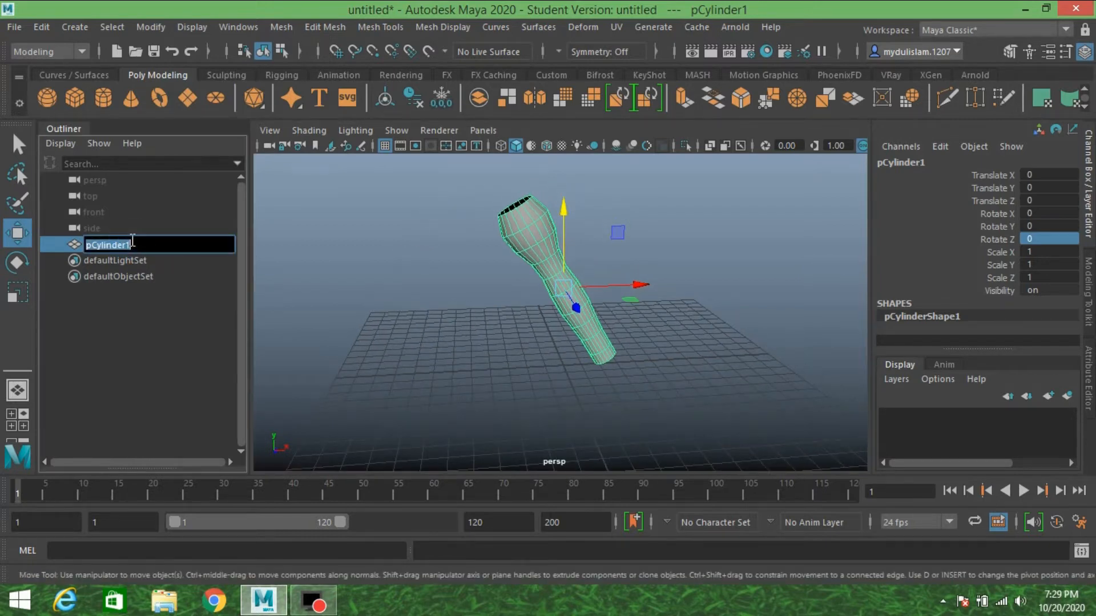
type("arm")
key("Return")
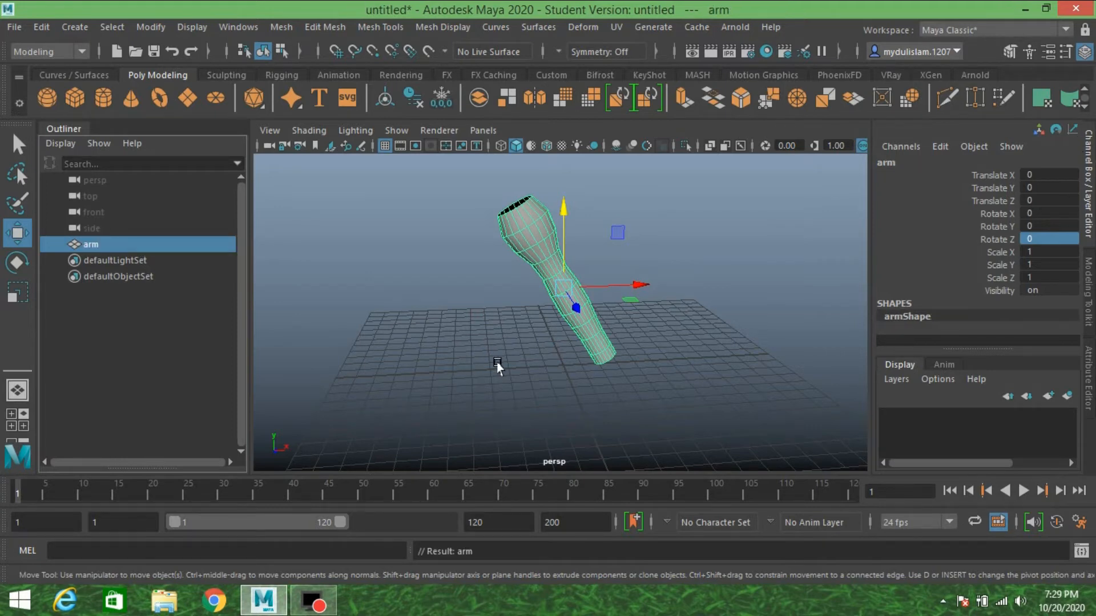
Frame the arm in the front view and switch the workspace mode from Modeling to Rigging.
key("space")
key("space")
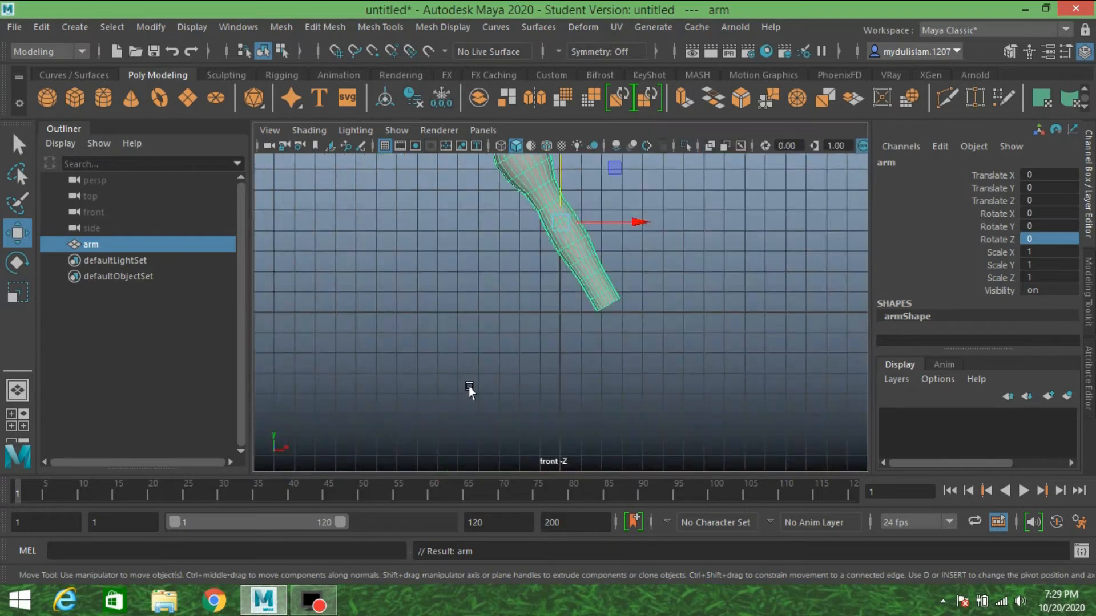
key("f")
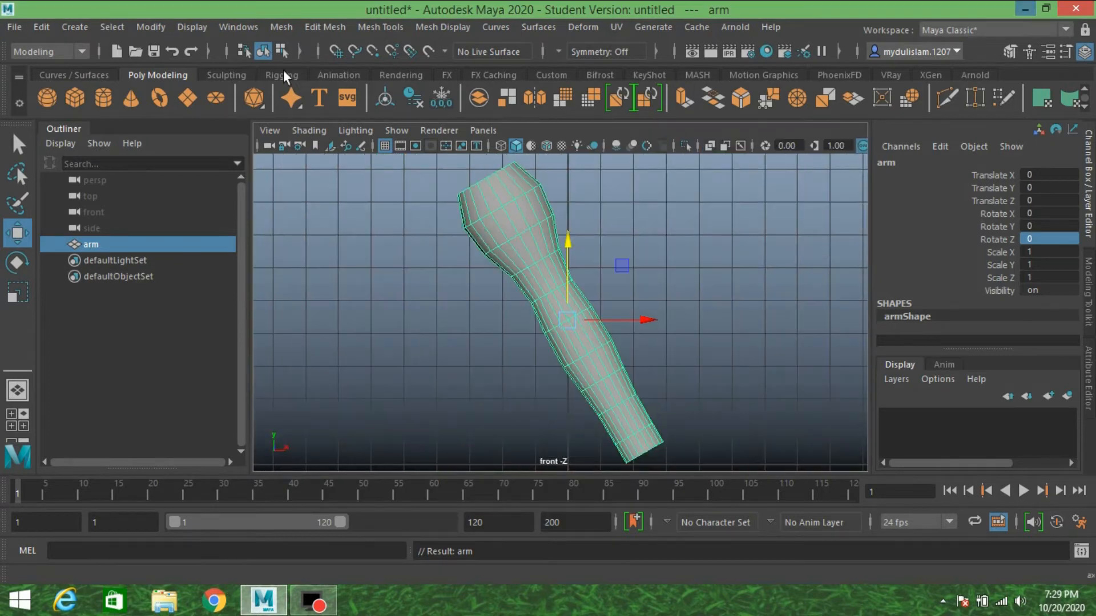
left_click(81, 52)
left_click(69, 89)
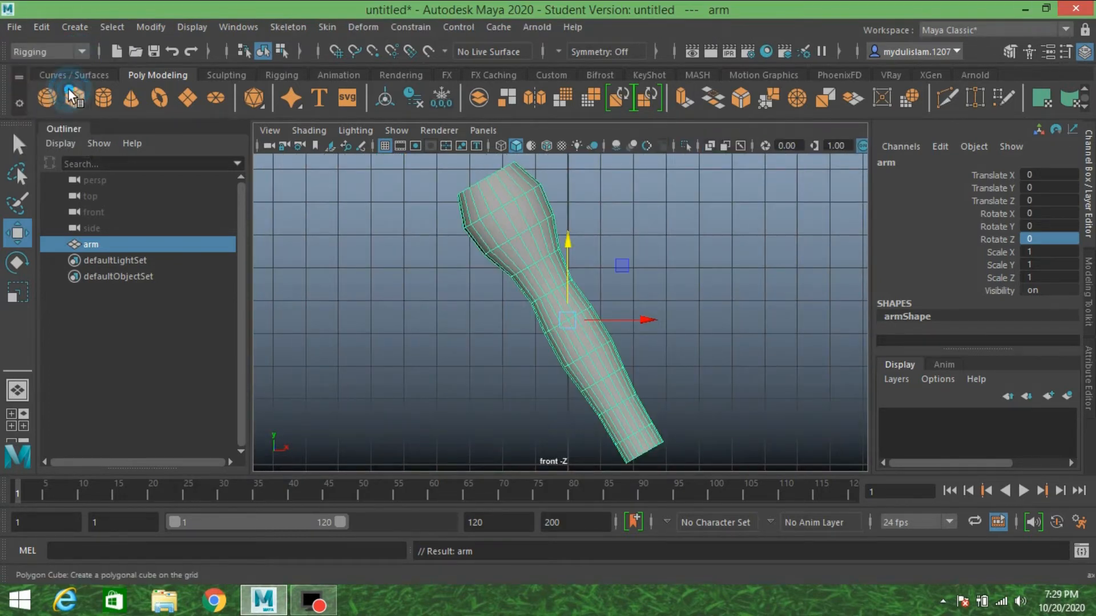
Duplicate the arm mesh, hide the duplicate and reselect the original arm.
left_click(527, 234)
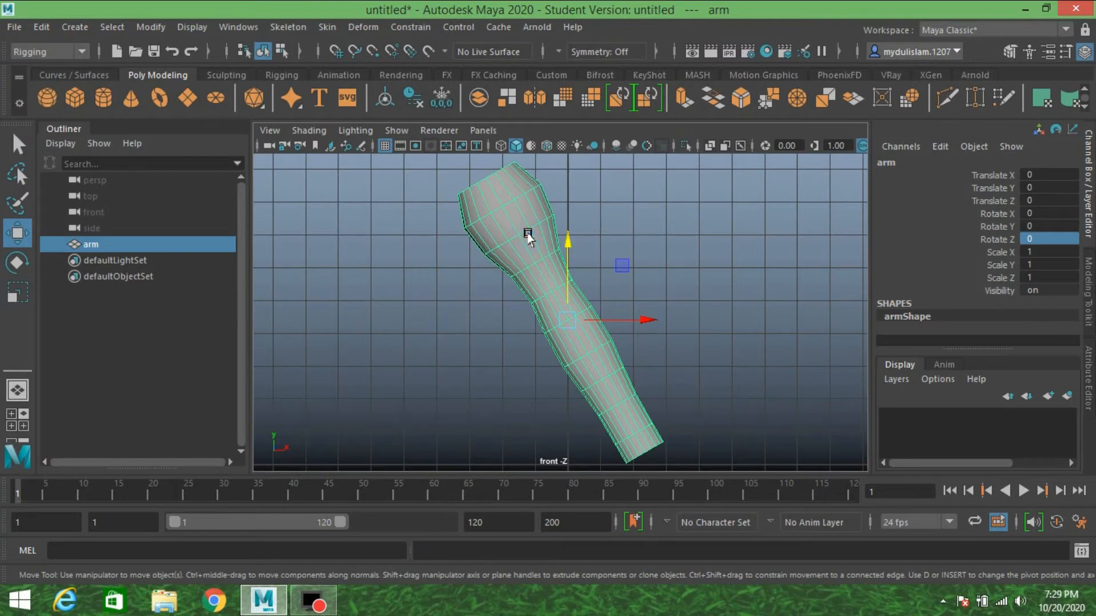
key("ctrl+d")
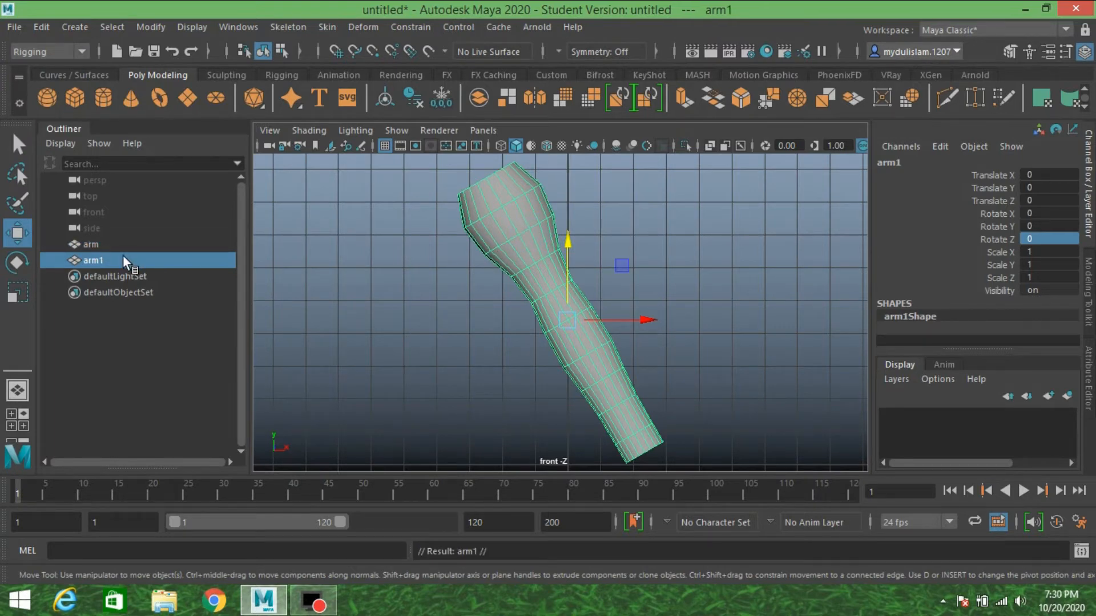
key("ctrl+h")
left_click(529, 255)
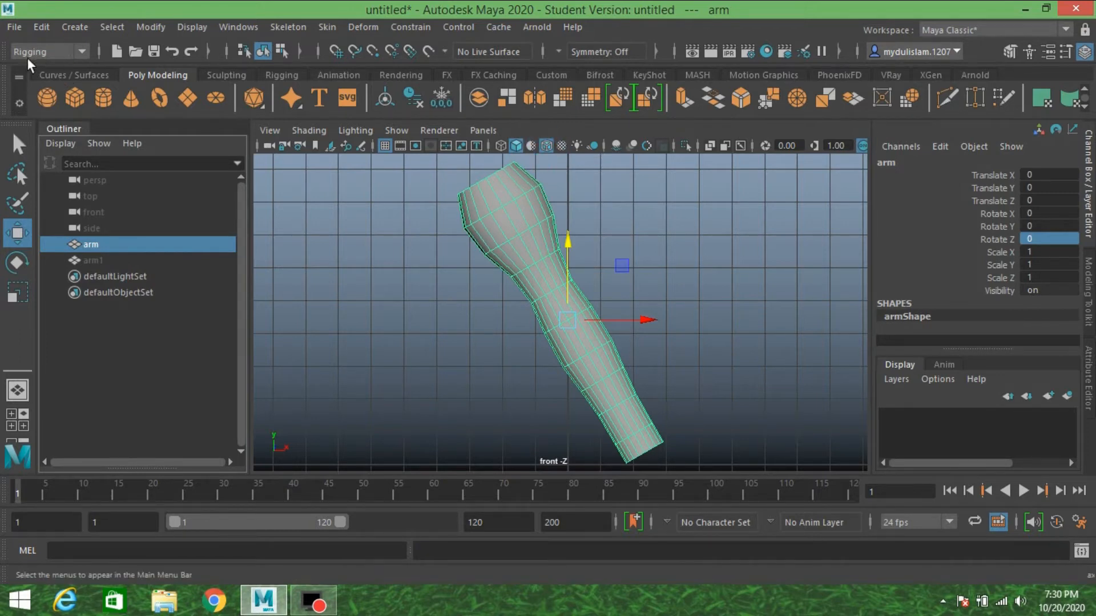
Create a three-joint chain along the arm, from its wide upper end through the narrow middle to its lower end.
left_click(300, 25)
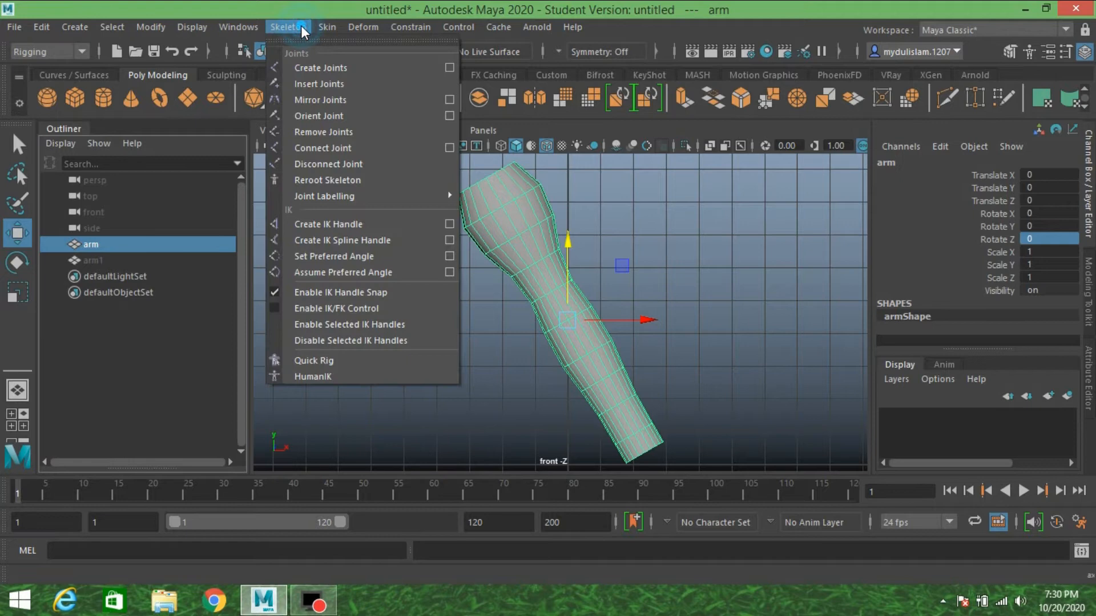
left_click(334, 67)
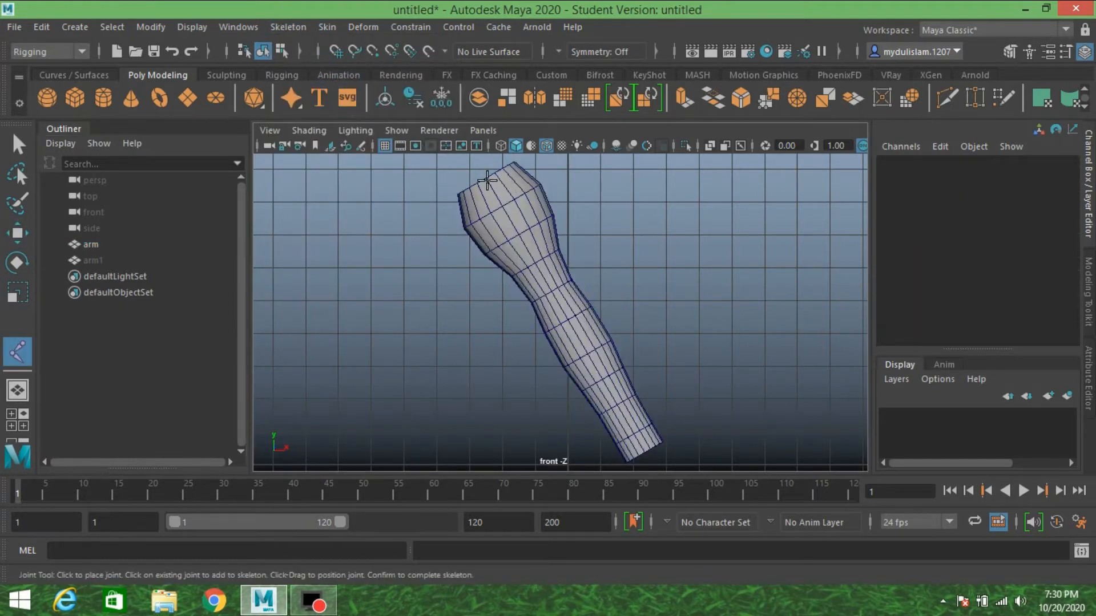
left_click(487, 180)
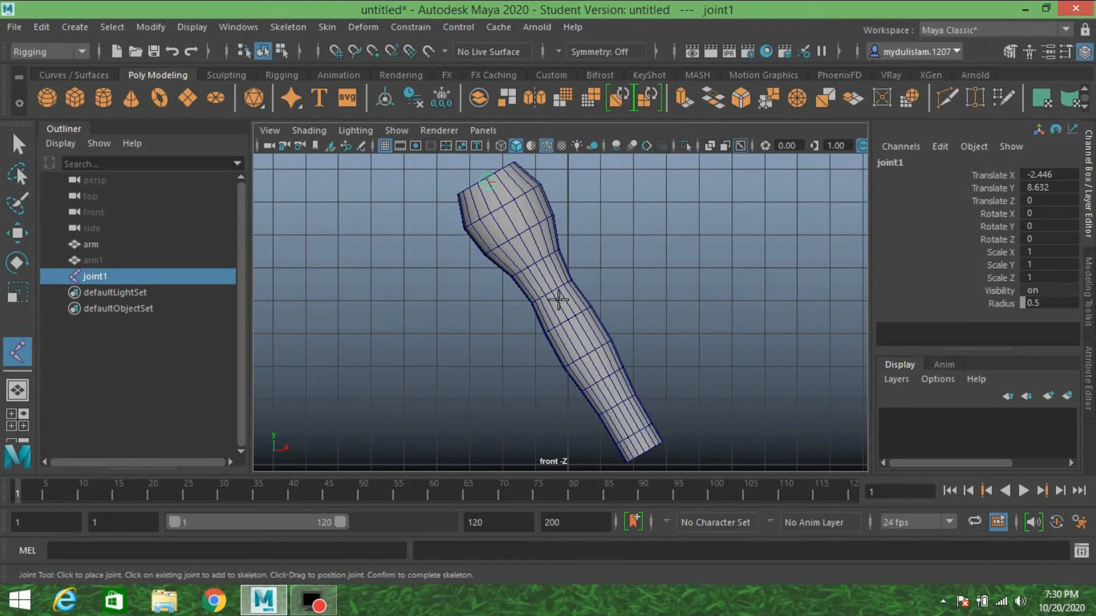
left_click(559, 300)
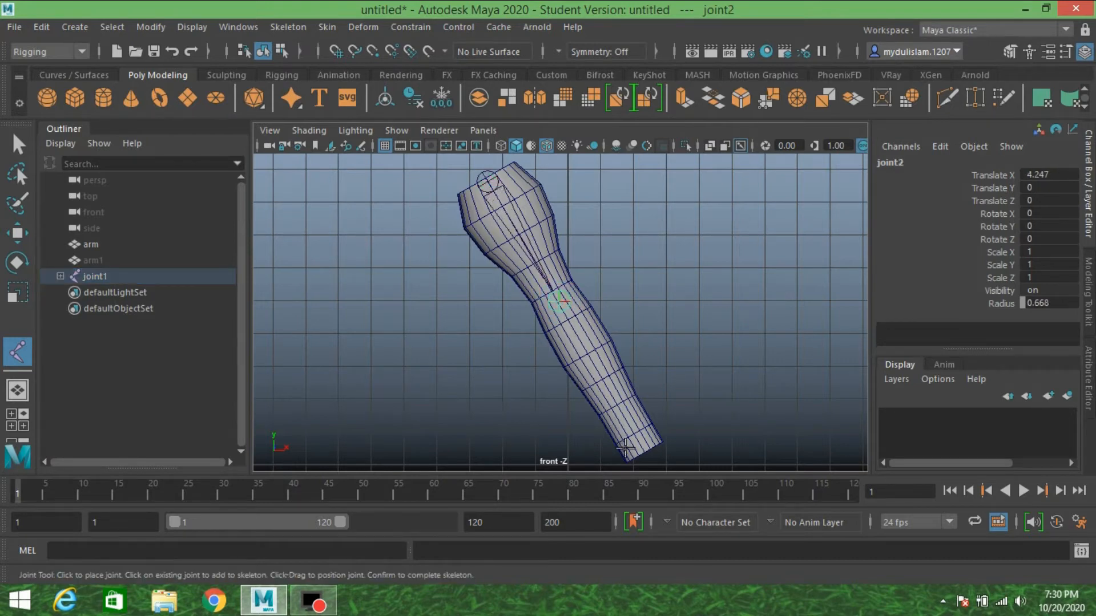
left_click(639, 451)
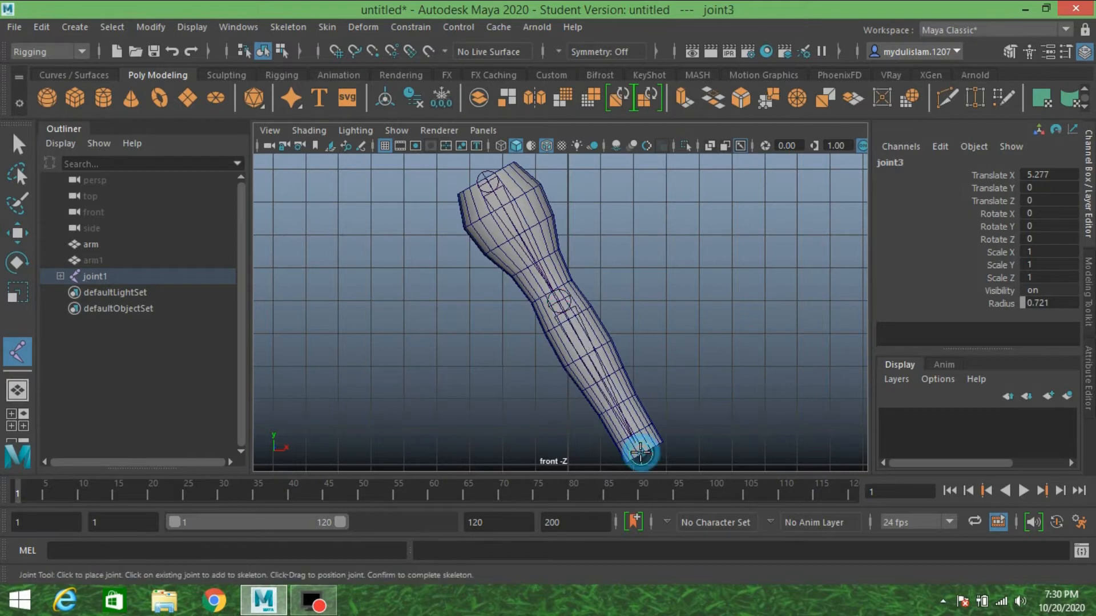
key("Return")
key("w")
Enable X-ray display of the joints in the perspective view so the chain shows through the arm mesh.
key("space")
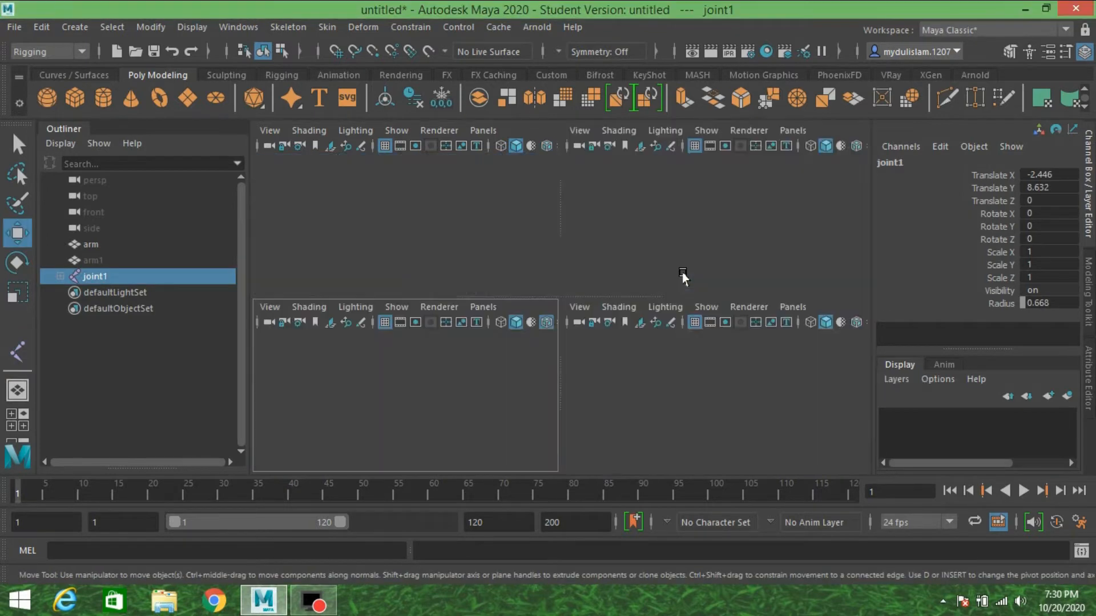
key("space")
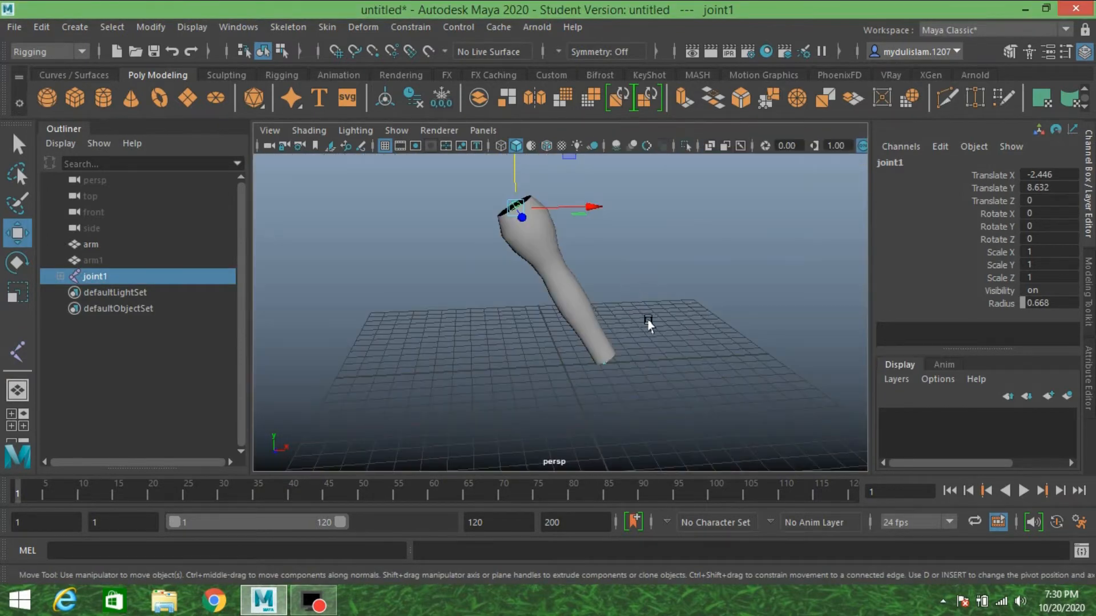
left_click_drag(648, 320, 614, 320, "alt")
middle_click_drag(579, 283, 570, 325, "alt")
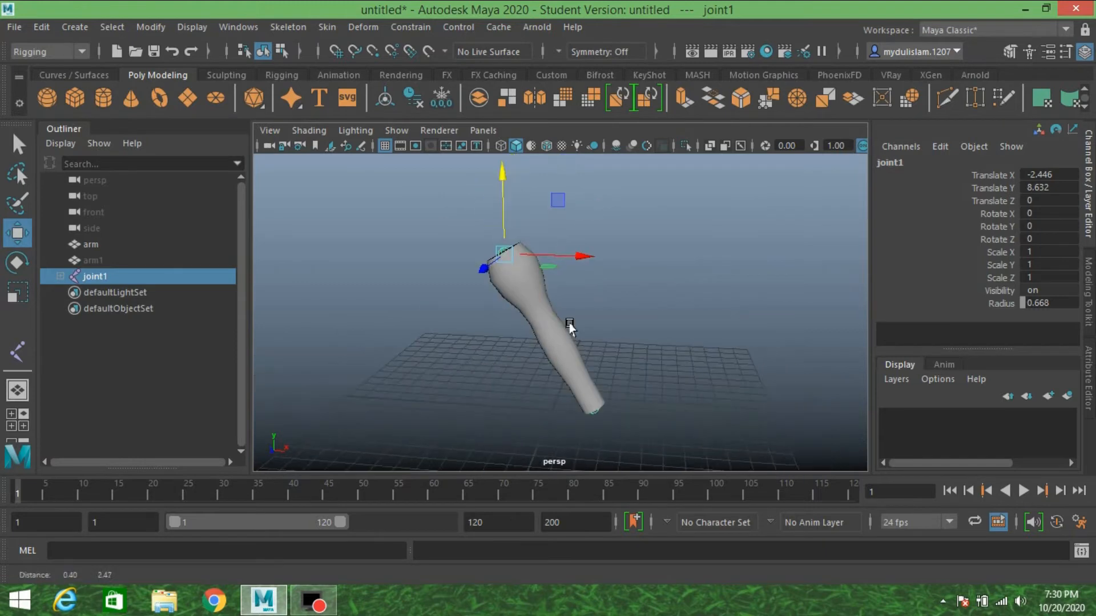
scroll(571, 327, "up", 3)
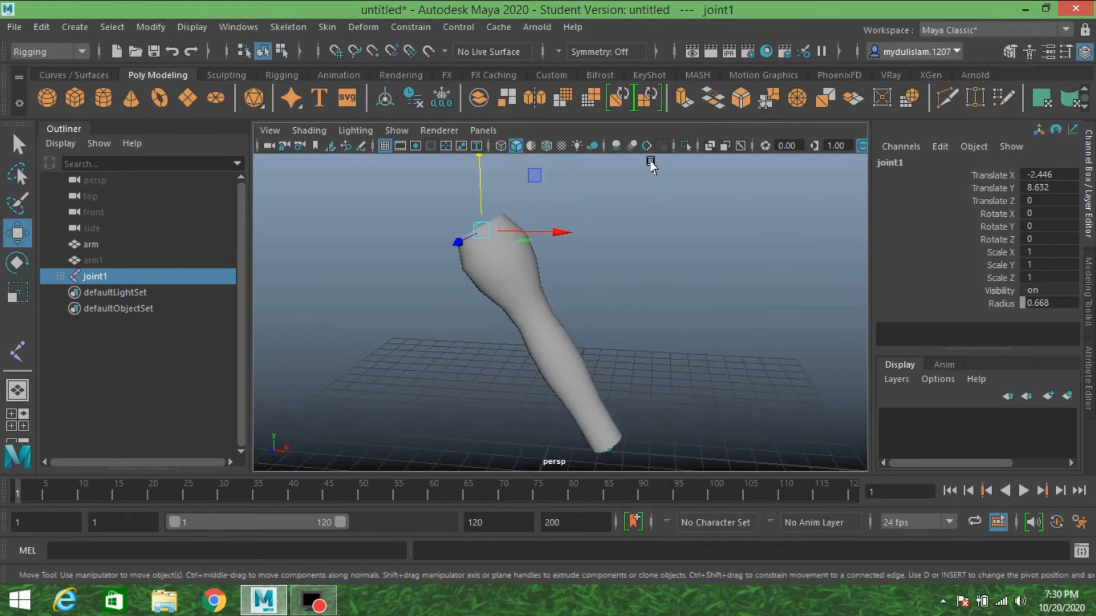
left_click(738, 145)
left_click_drag(668, 232, 689, 241, "alt")
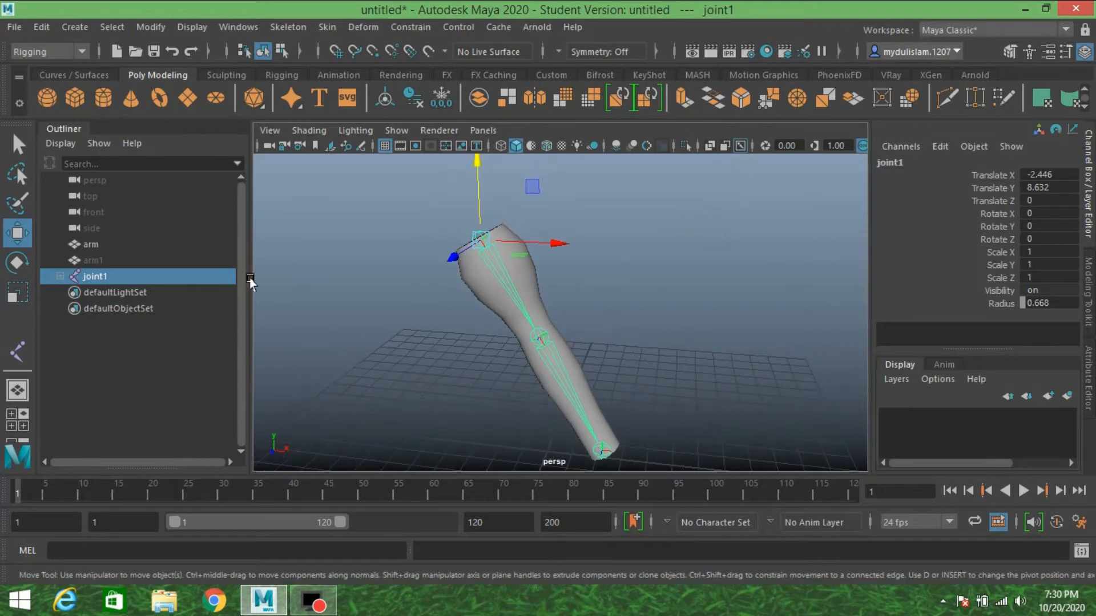
Rotate the root joint very slightly about Z, to about 0.136 degrees, and return to the Select tool.
left_click(16, 262)
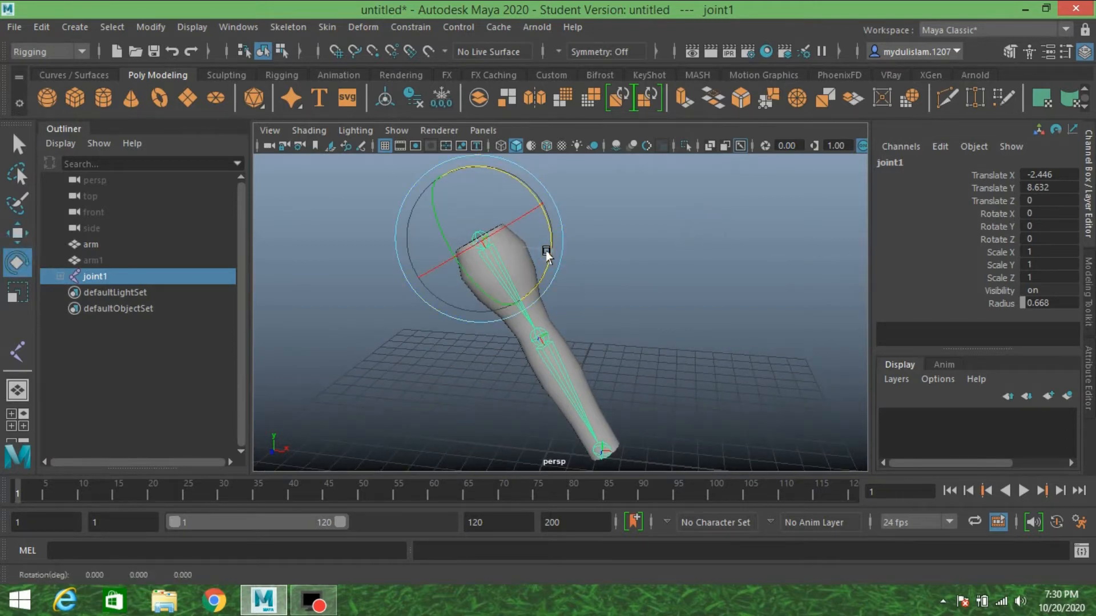
left_click_drag(546, 255, 547, 257)
left_click(19, 144)
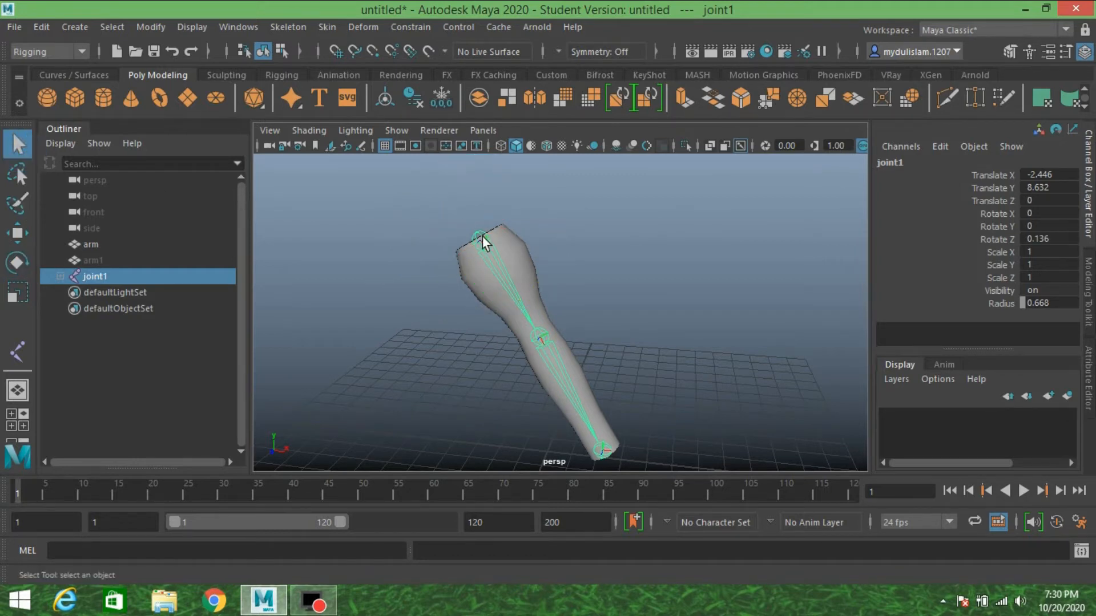
Increase the root joint's radius to about 1.468 and enlarge the middle joint's radius as well.
left_click(993, 303)
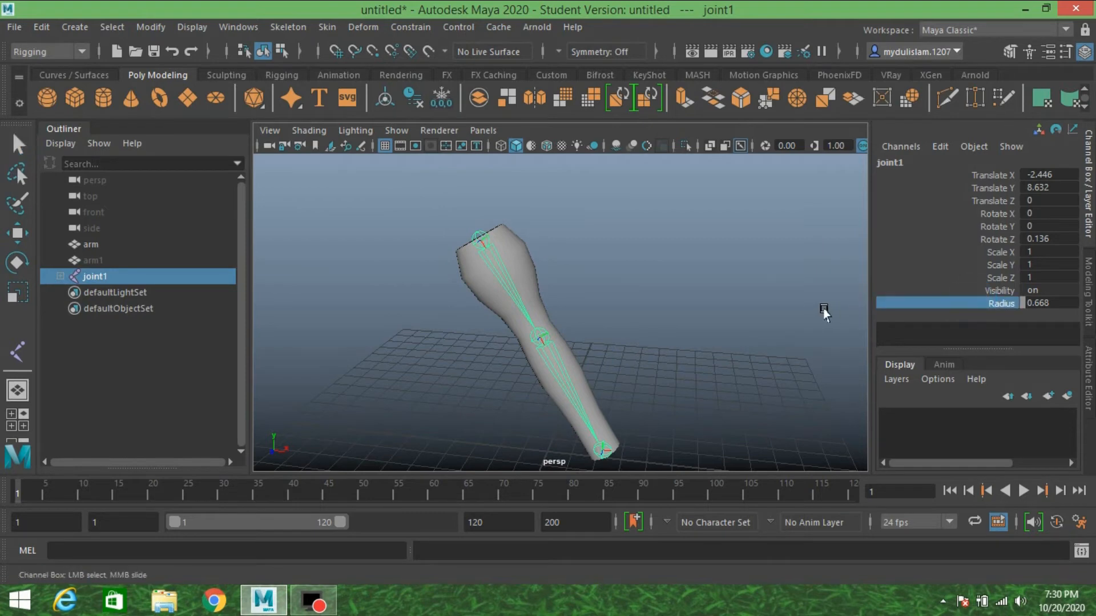
middle_click_drag(823, 311, 832, 311)
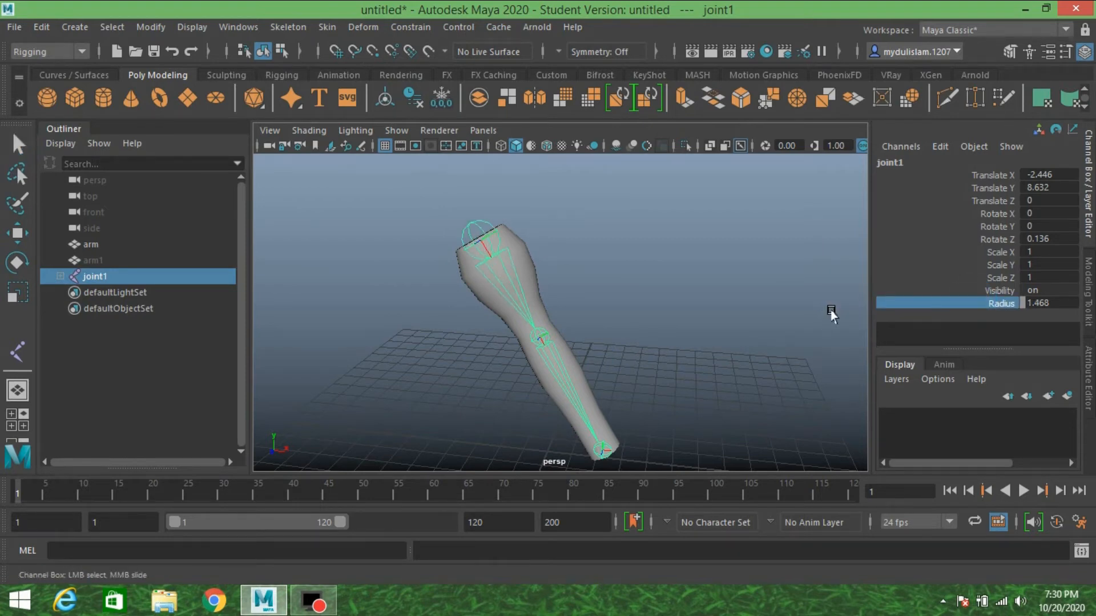
left_click(533, 338)
middle_click_drag(817, 308, 825, 310)
Increase the end joint's radius to about 0.821 and select the root joint with the Select tool.
left_click(603, 450)
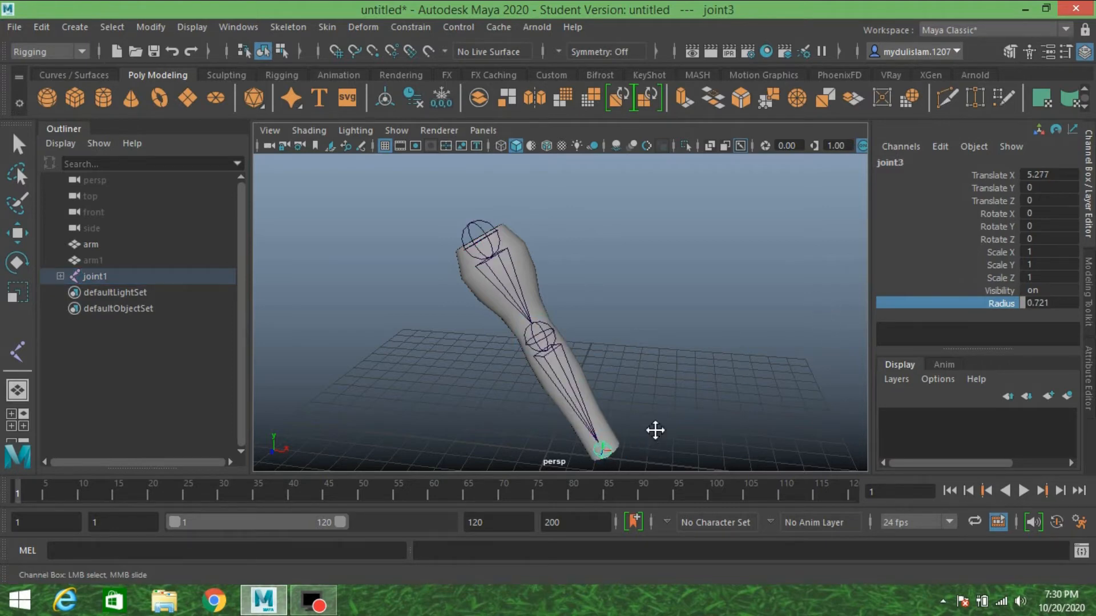
middle_click_drag(655, 430, 666, 362, "alt")
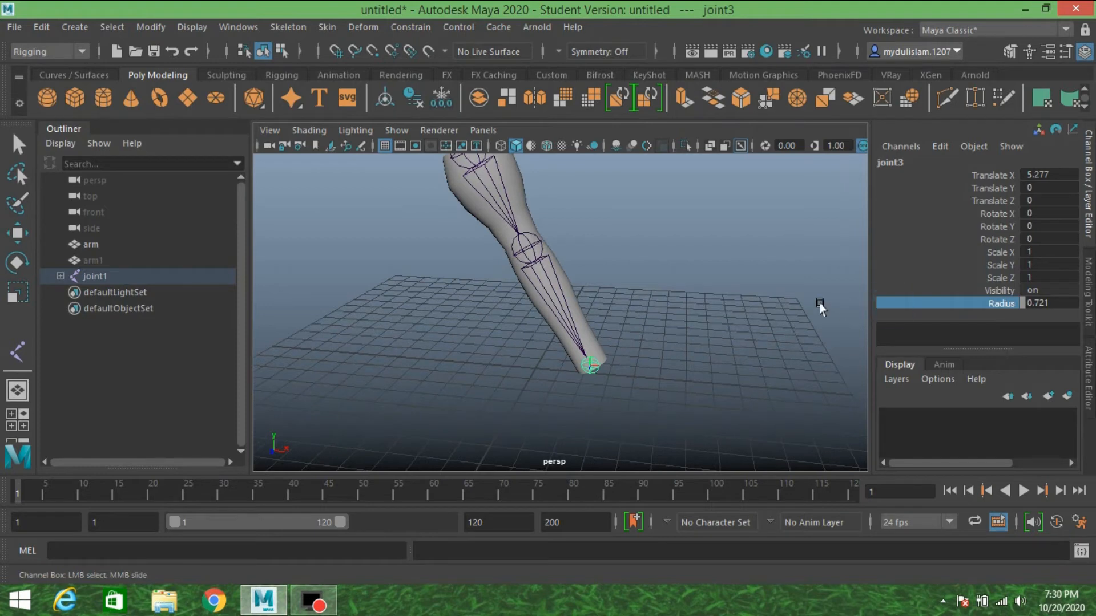
middle_click_drag(821, 306, 823, 306)
middle_click_drag(751, 342, 680, 374, "alt")
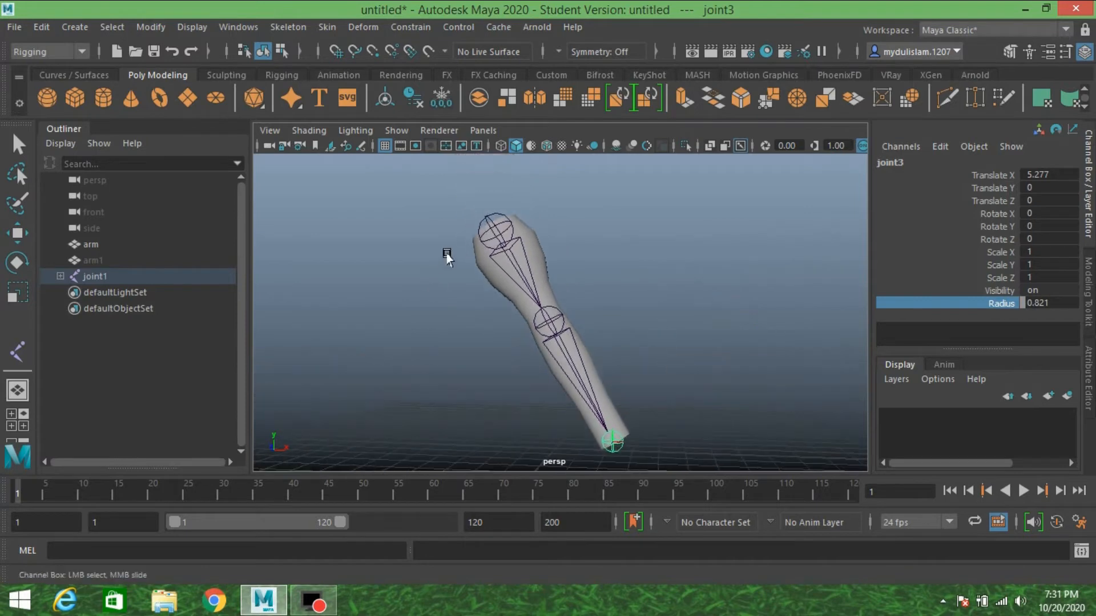
left_click(489, 231)
left_click(11, 153)
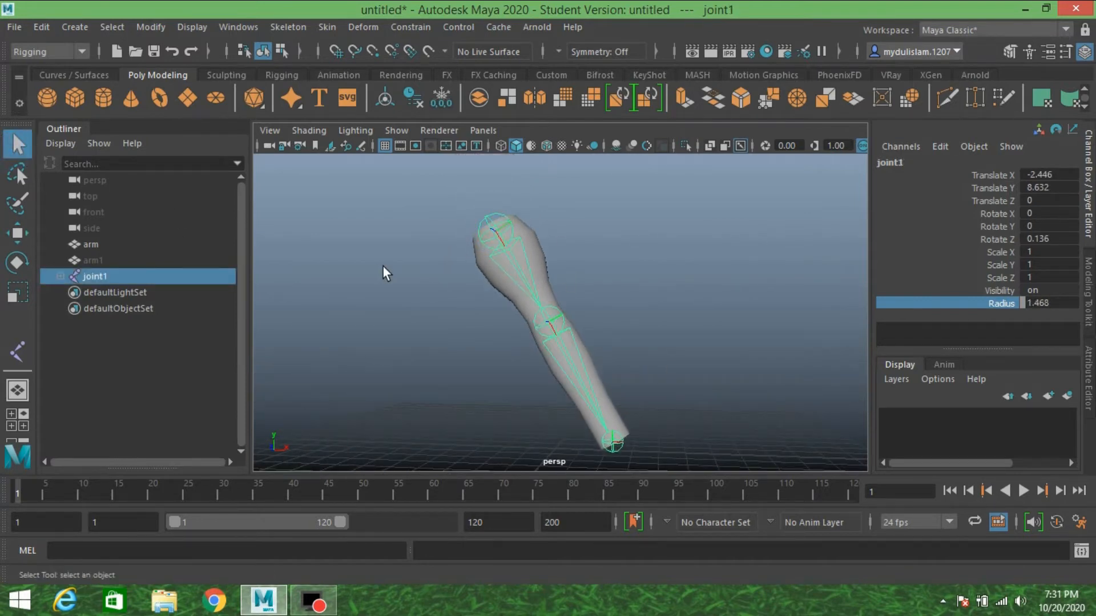
Select the root, middle and end joints together and display their local rotation axes.
left_click_drag(384, 272, 502, 298, "alt")
middle_click_drag(501, 298, 522, 282, "alt")
left_click_drag(523, 282, 496, 267, "alt")
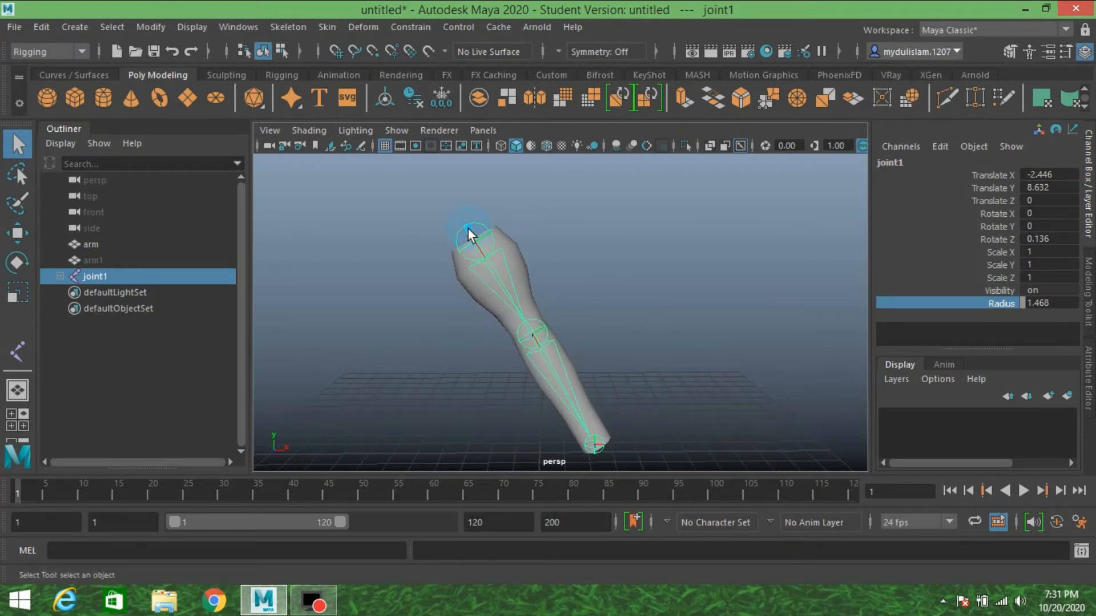
left_click(530, 336, "shift")
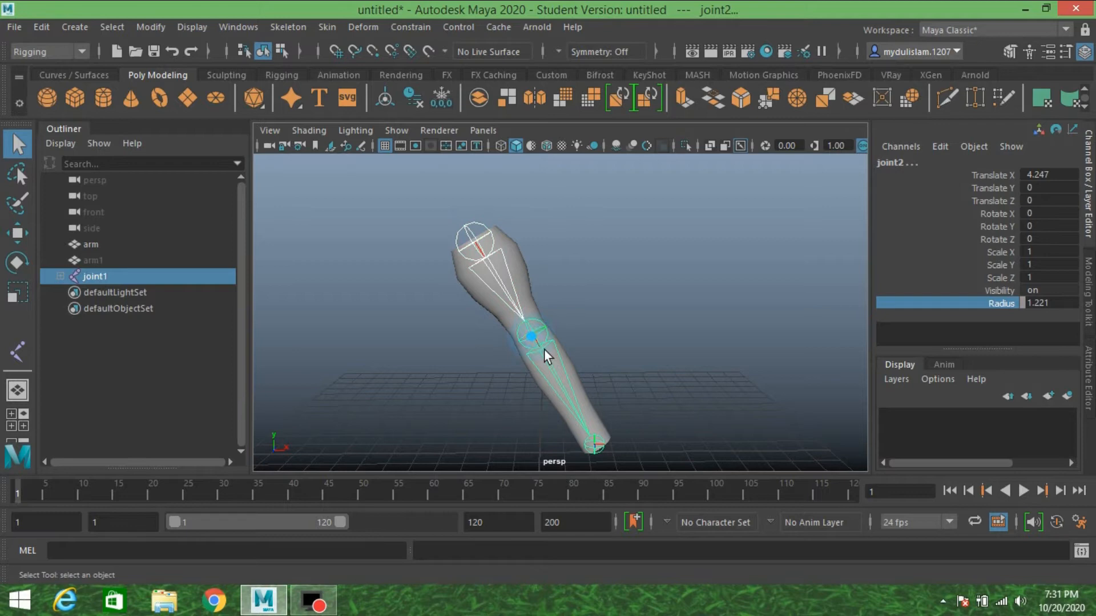
left_click(593, 445, "shift")
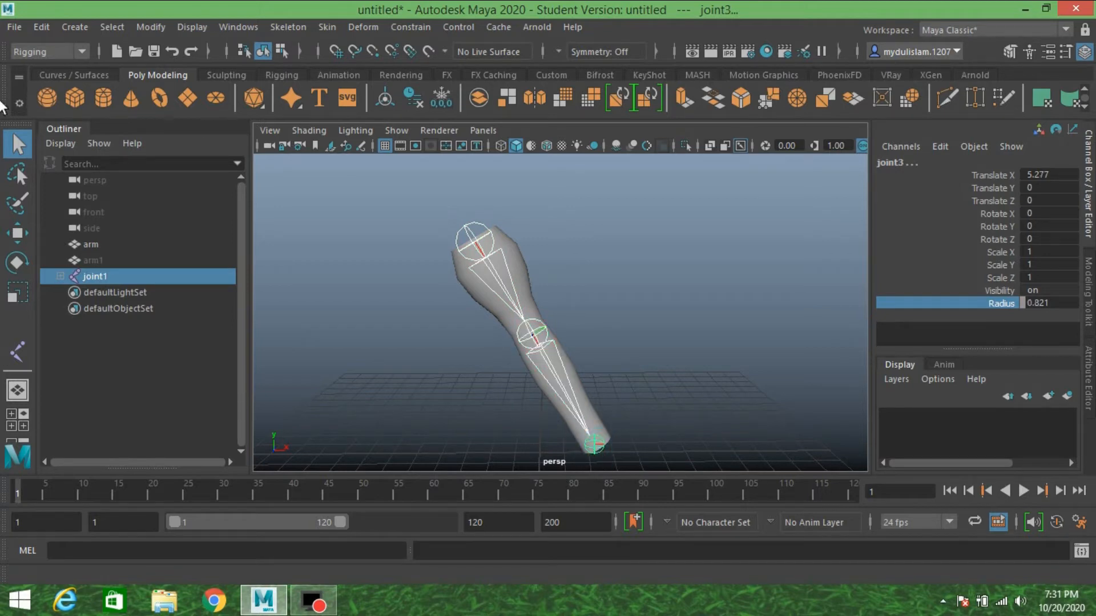
left_click(192, 29)
mouse_move(398, 215)
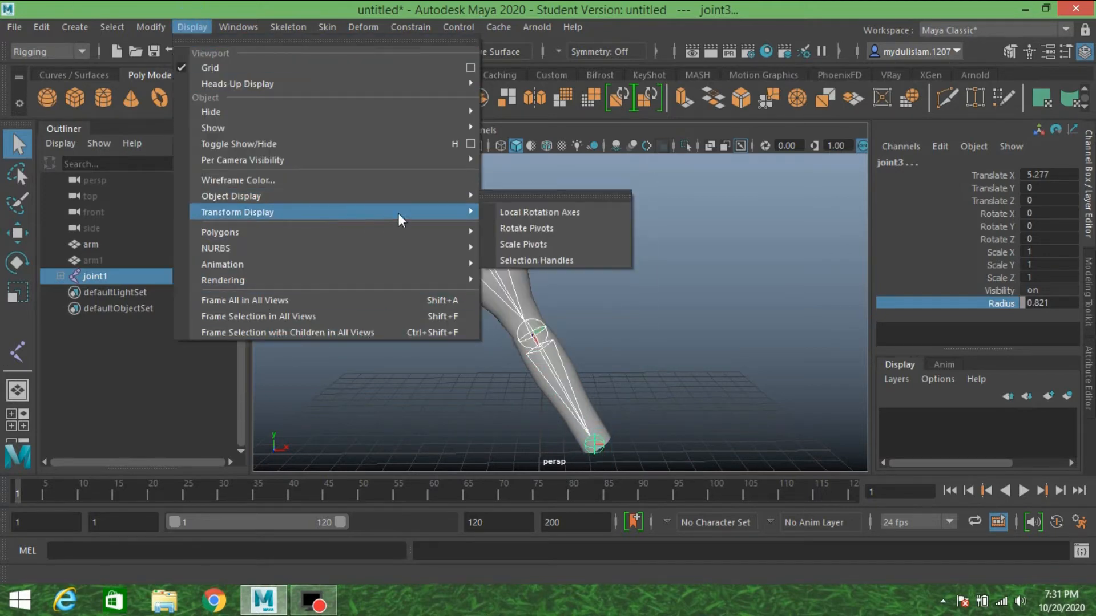
left_click(591, 214)
Examine the directions of the local rotation axes at each joint from the shoulder down to the wrist.
left_click_drag(671, 311, 502, 263, "alt")
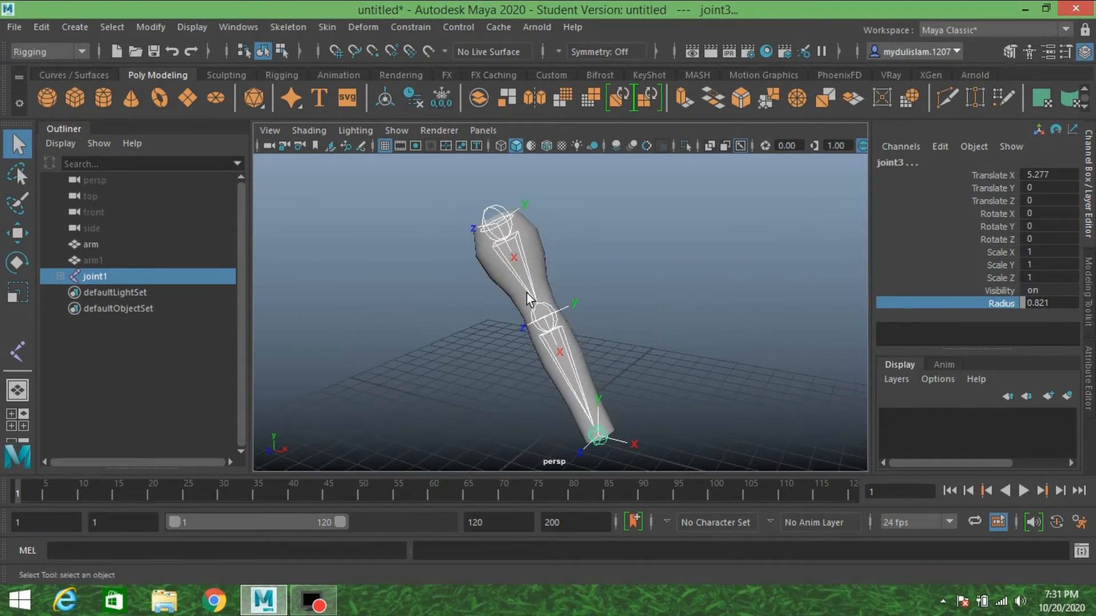
middle_click_drag(680, 400, 663, 313, "alt")
scroll(655, 354, "up", 6)
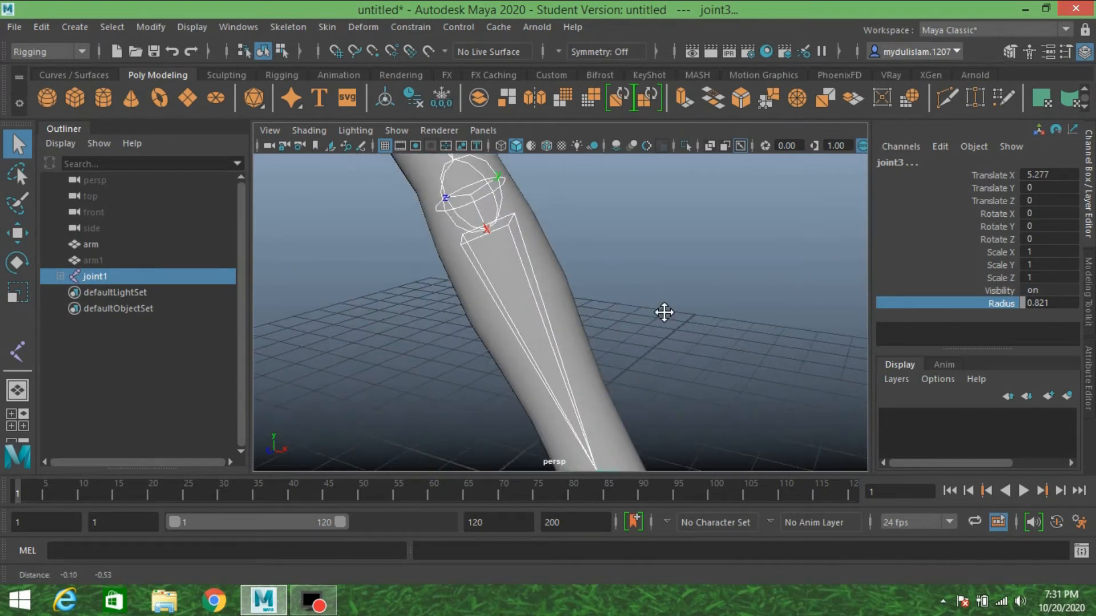
scroll(640, 371, "down", 4)
middle_click_drag(640, 371, 648, 325, "alt")
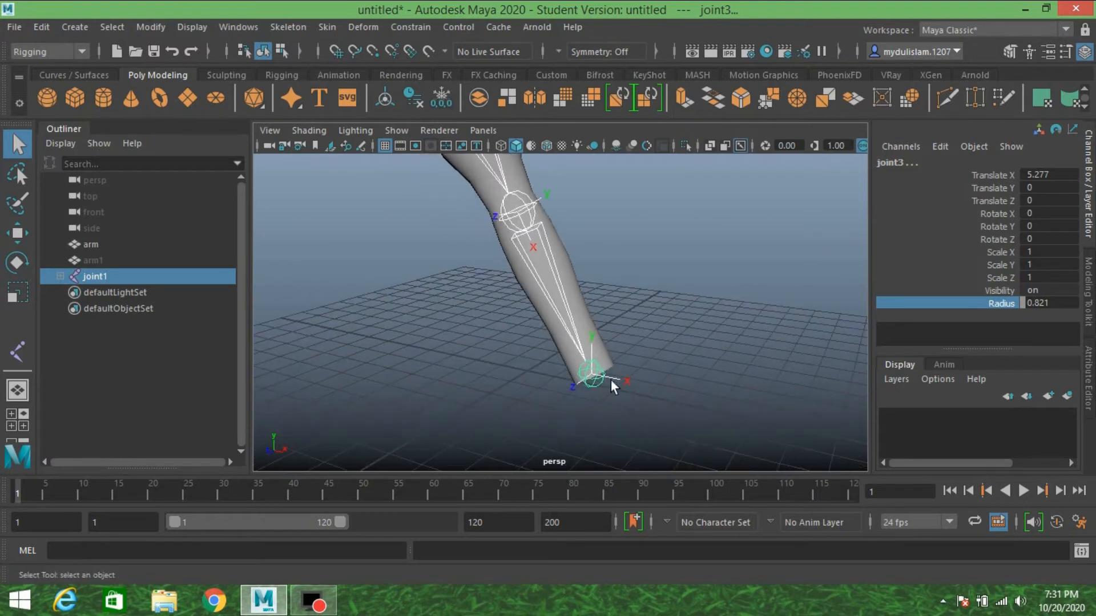
left_click_drag(615, 392, 616, 360, "alt")
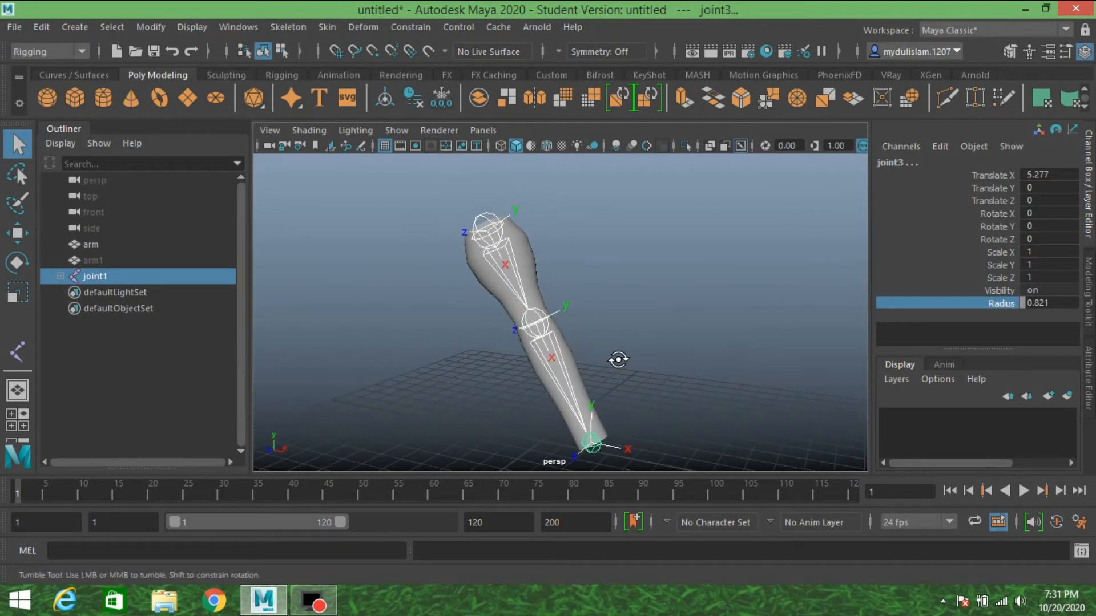
Expand the joint hierarchy and rename the root joint as shoulder_jnt.
left_click(59, 277)
key("p")
left_click(71, 292)
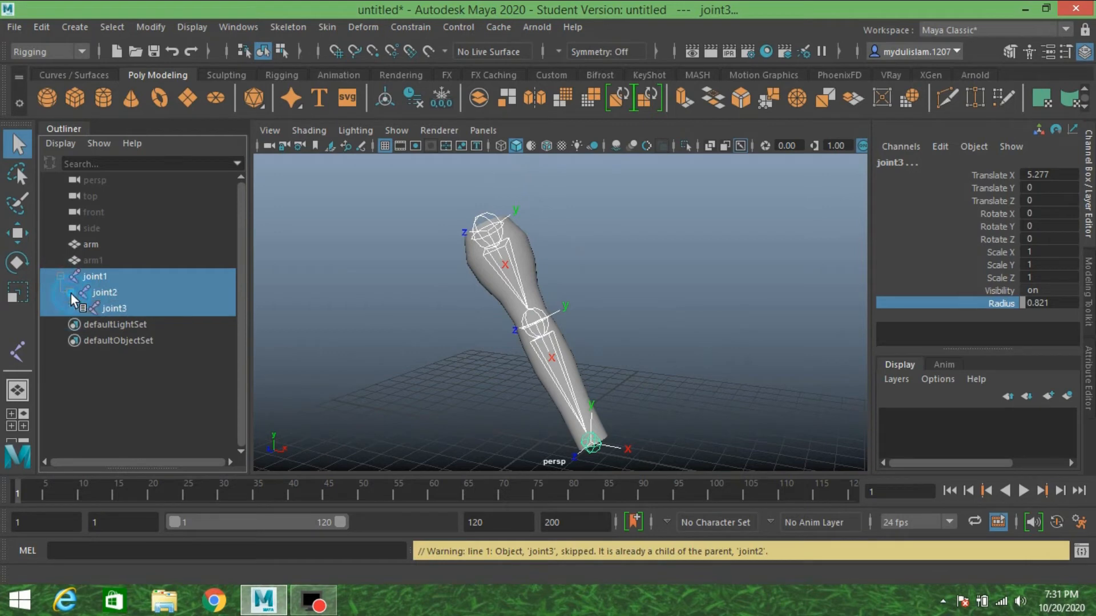
double_click(85, 277)
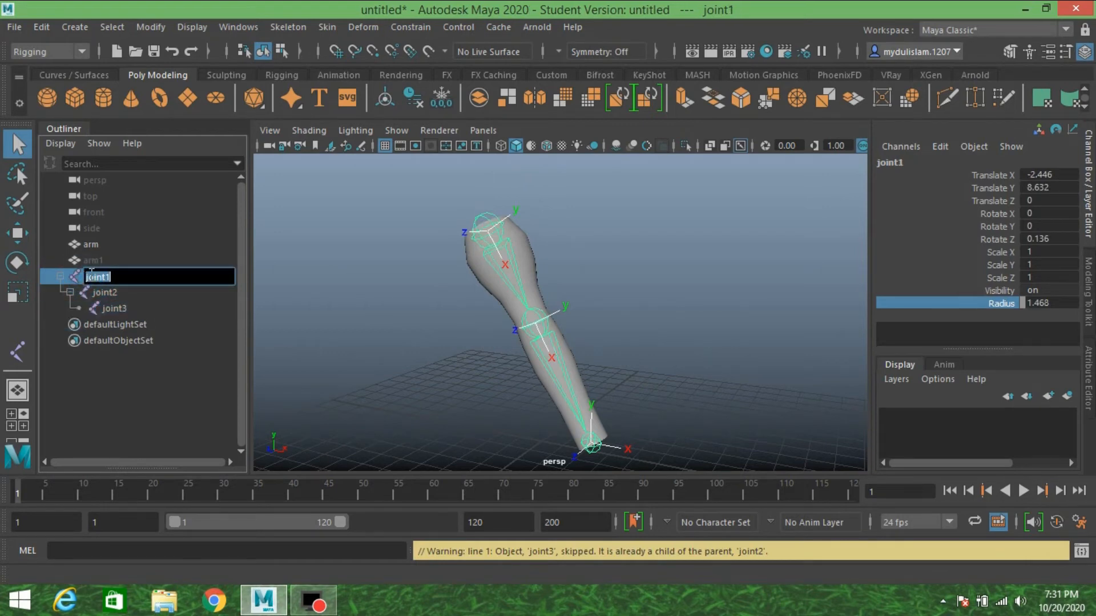
type("shoulder jnt")
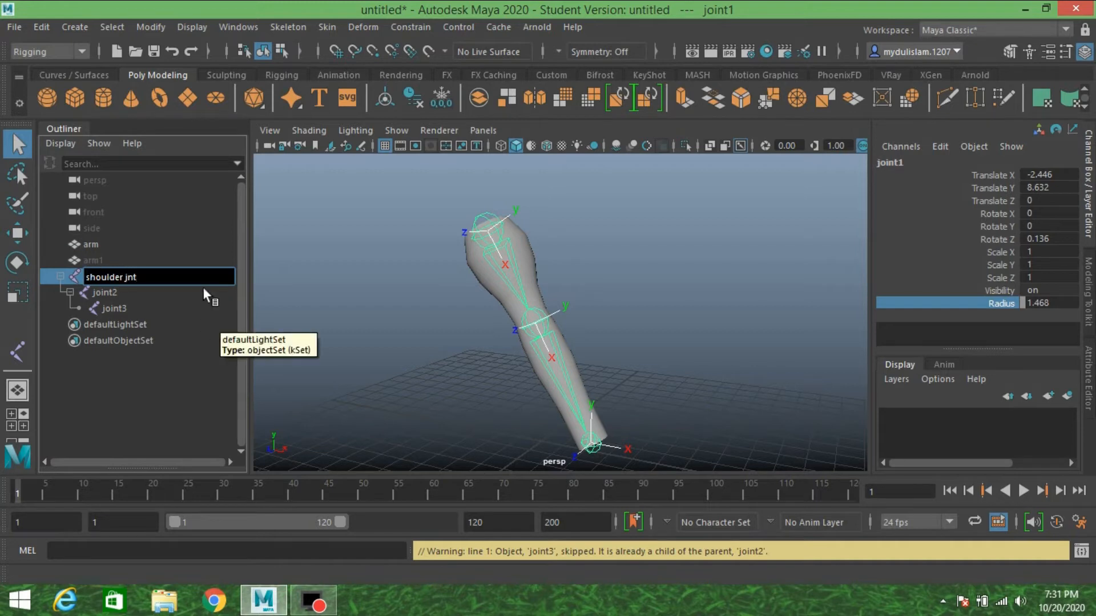
Rename the middle joint as elbow_jnt and the end joint as wrist_jnt.
double_click(118, 292)
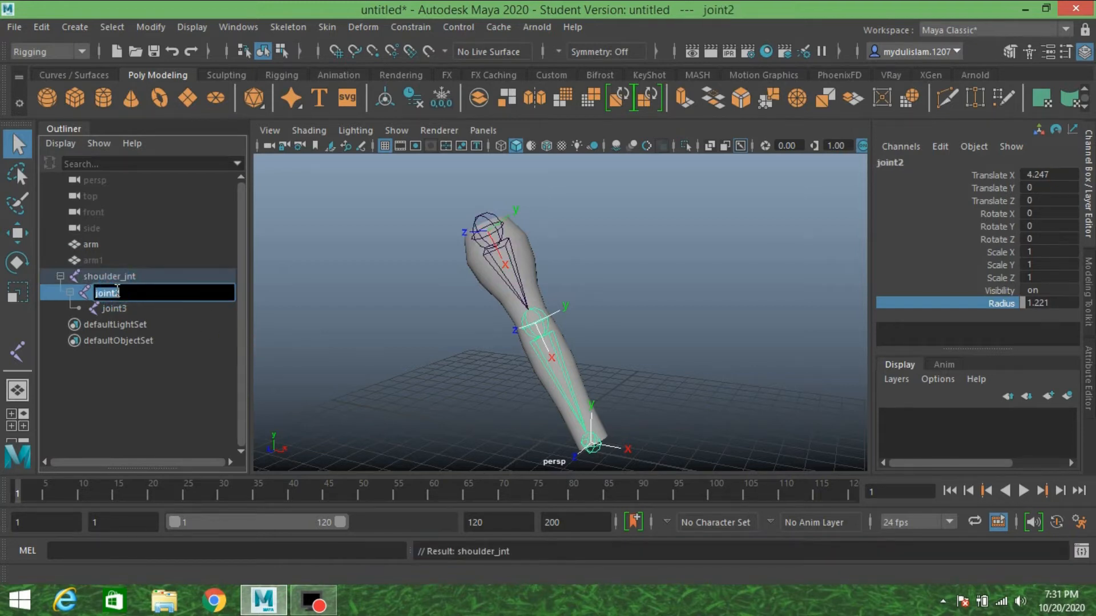
type("elbow_")
key("Return")
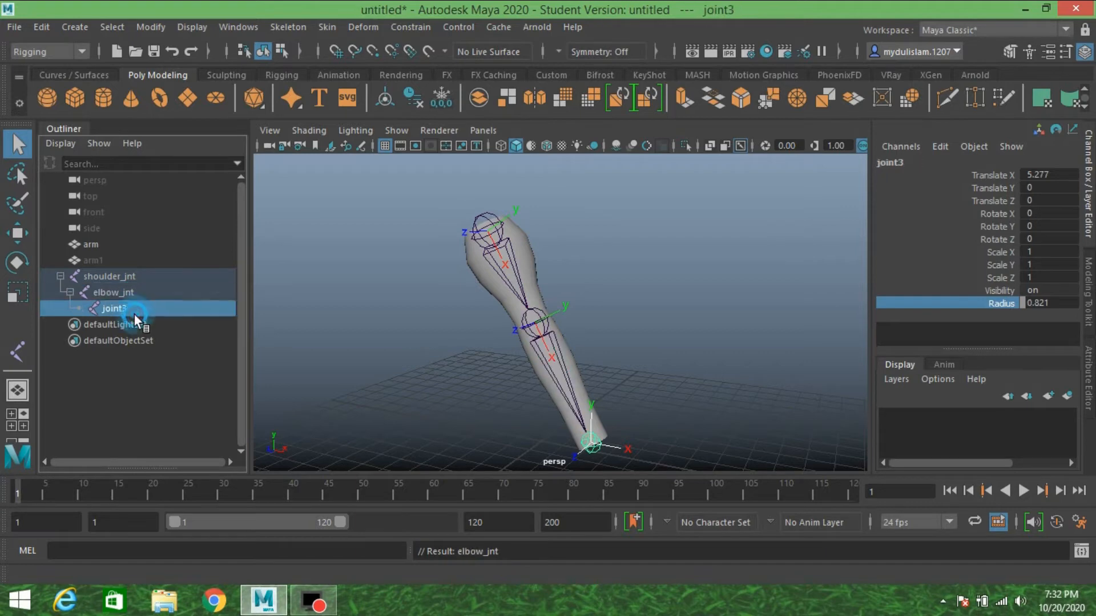
double_click(136, 311)
type("wr")
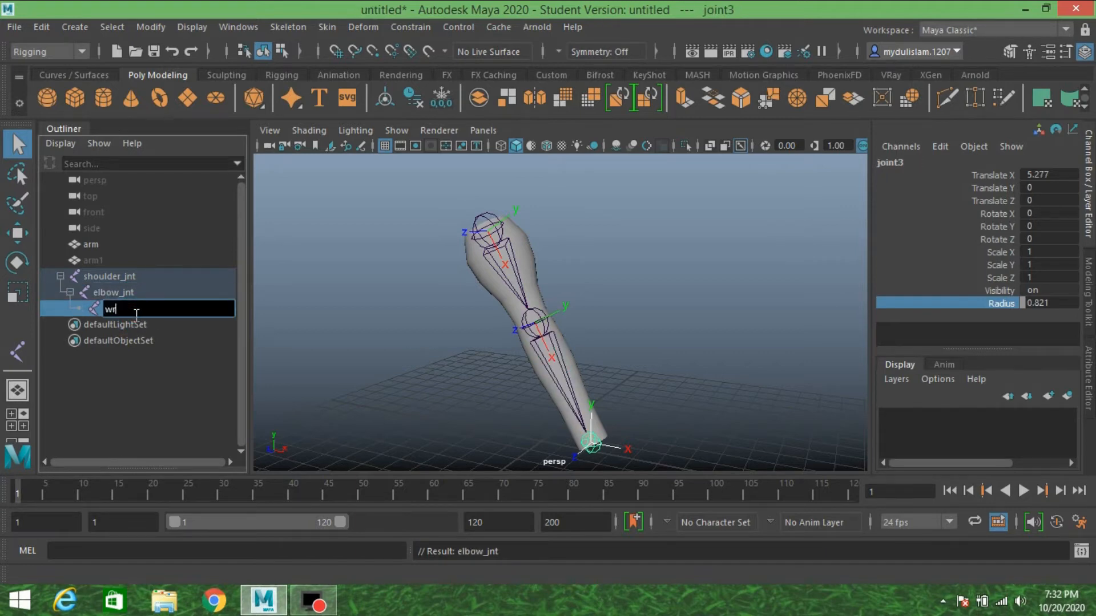
type("ist_jnt")
key("Return")
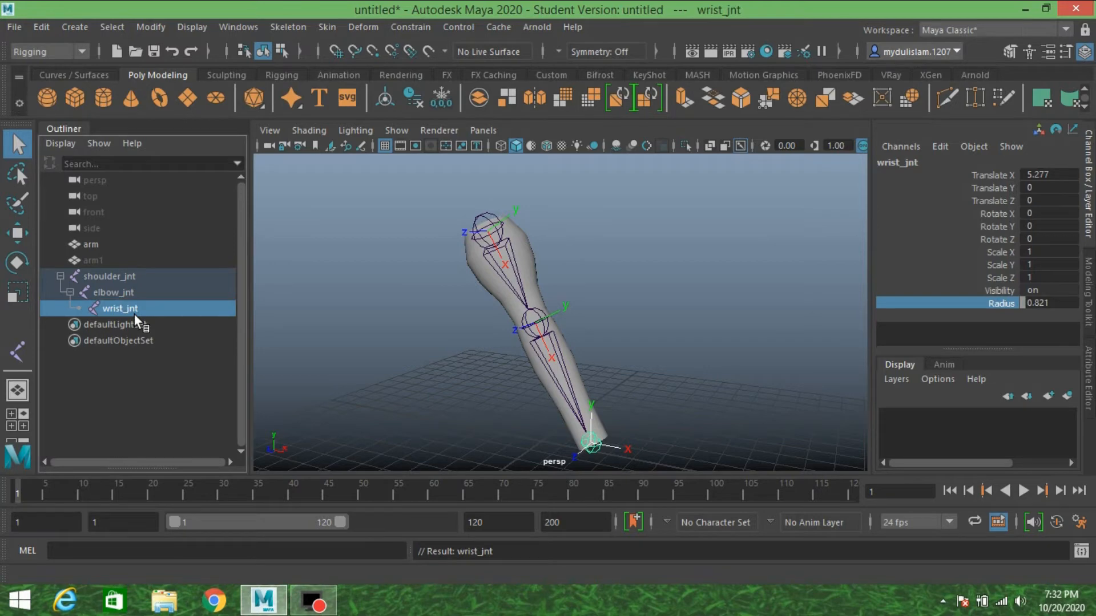
Unparent the elbow joint from the shoulder joint.
left_click(483, 222)
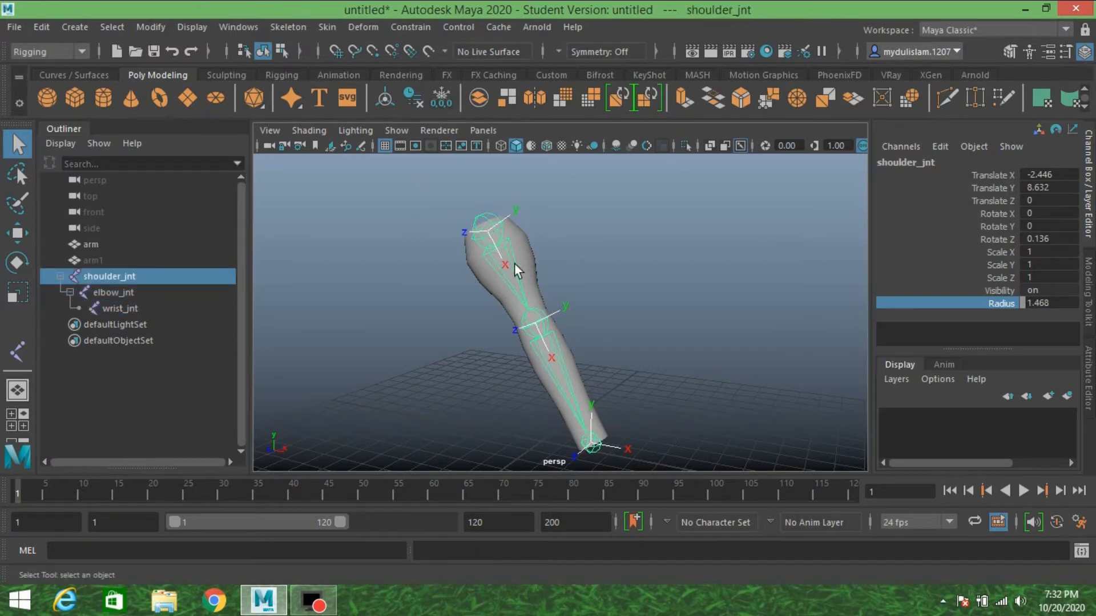
left_click(533, 320)
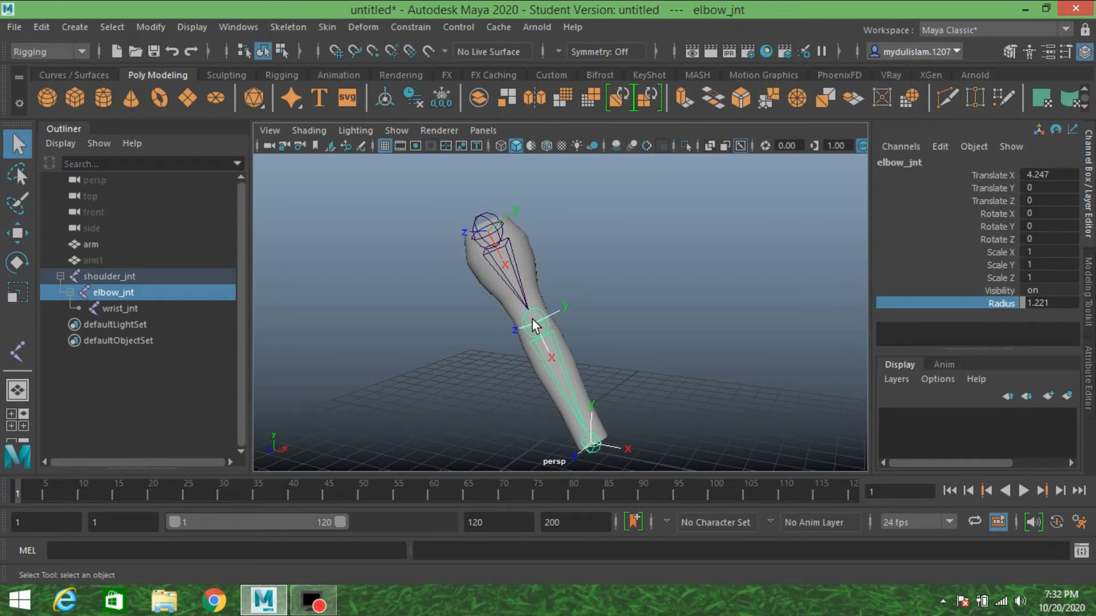
key("shift+p")
Set the shoulder joint's Joint Orient X to 90 in its attributes.
left_click(499, 235)
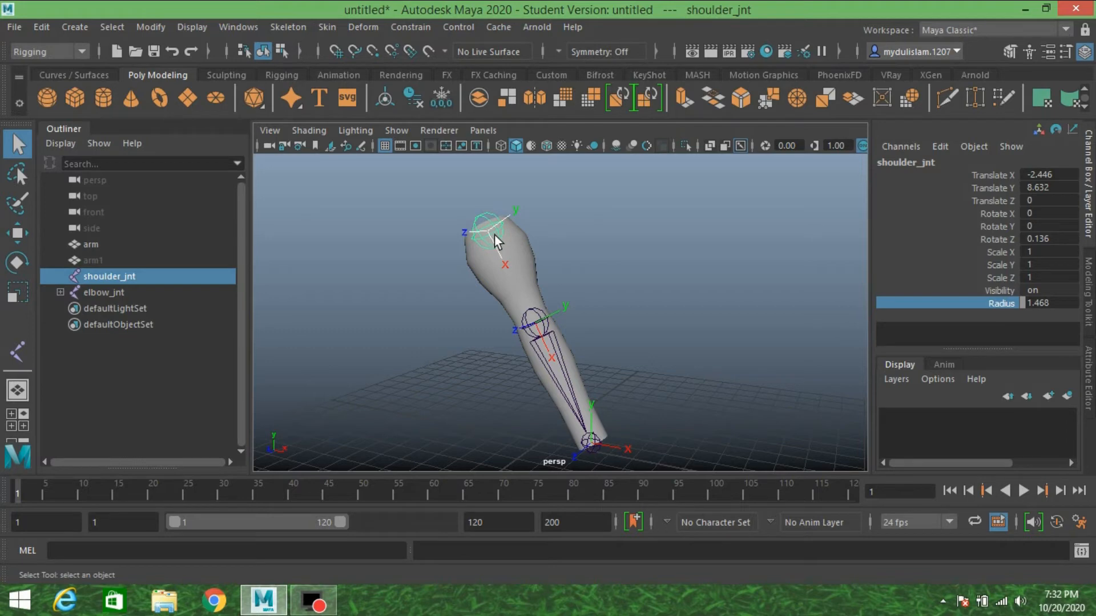
left_click(1089, 380)
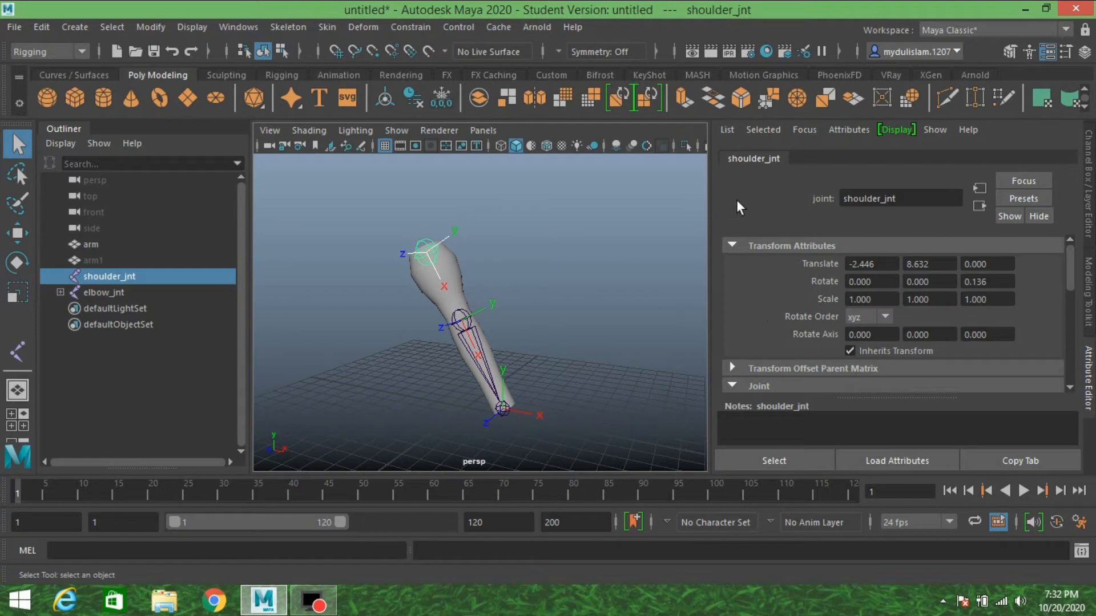
scroll(770, 311, "down", 3)
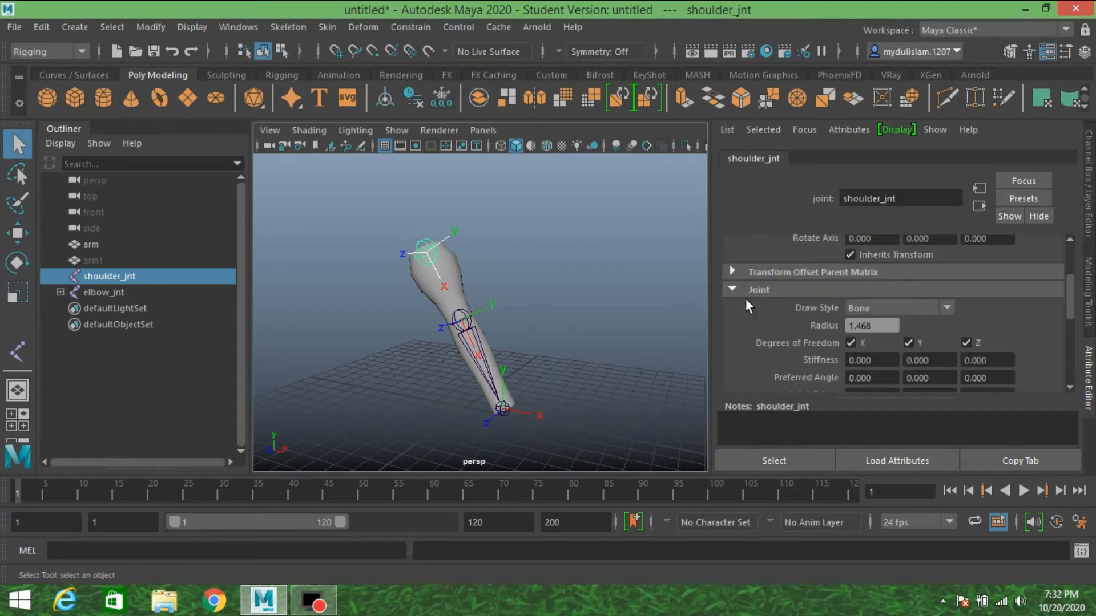
scroll(782, 314, "down", 2)
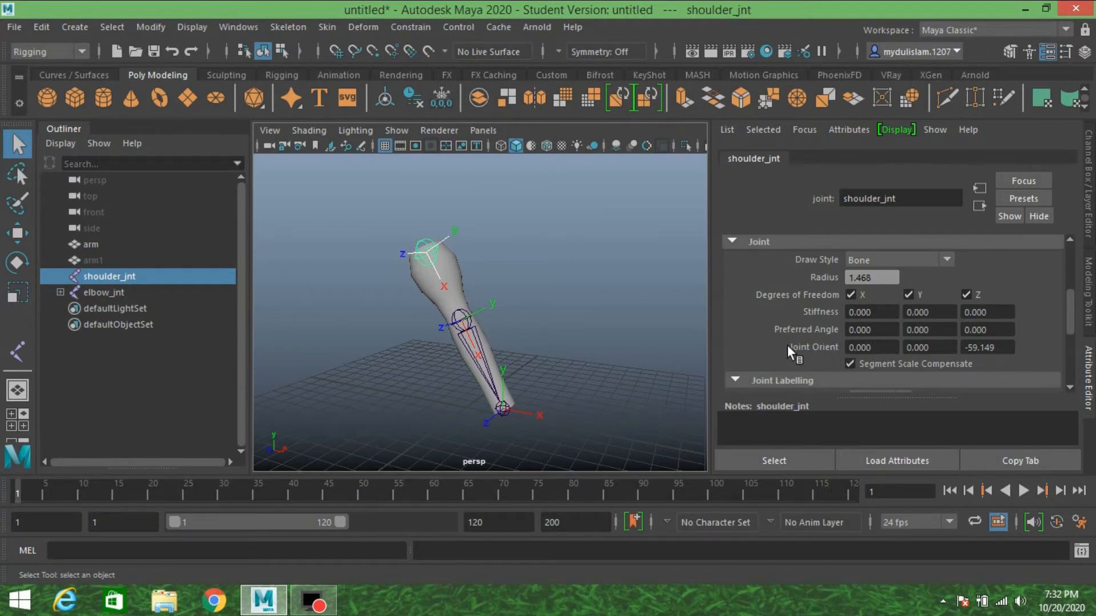
left_click(881, 349)
type("90")
key("Return")
scroll(825, 330, "up", 2)
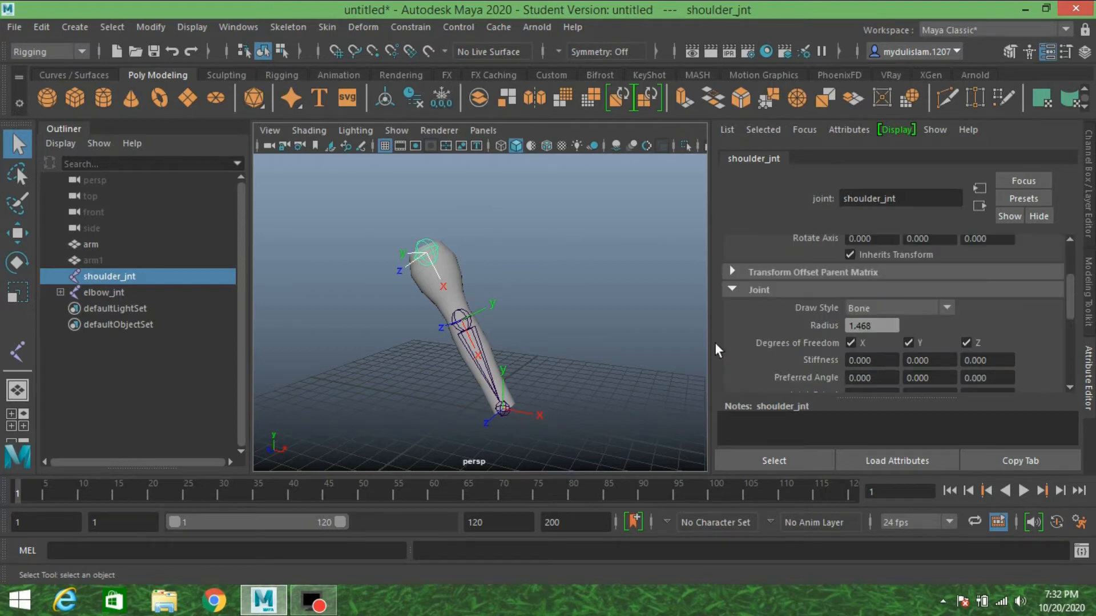
Unparent the wrist joint from the elbow joint, and parent the elbow joint to the shoulder joint.
left_click(509, 407)
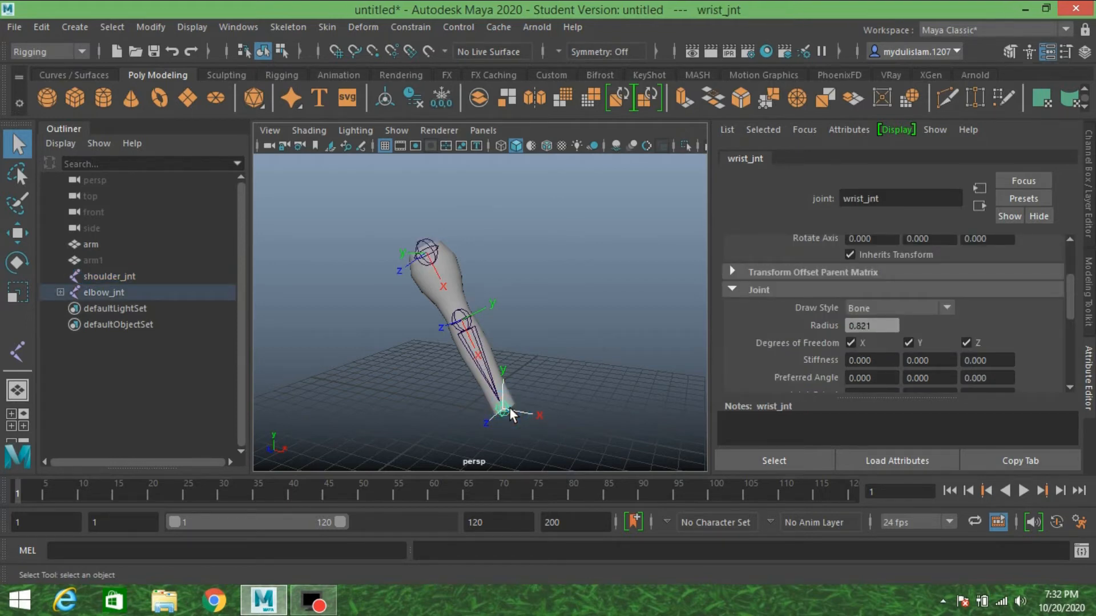
left_click(460, 321)
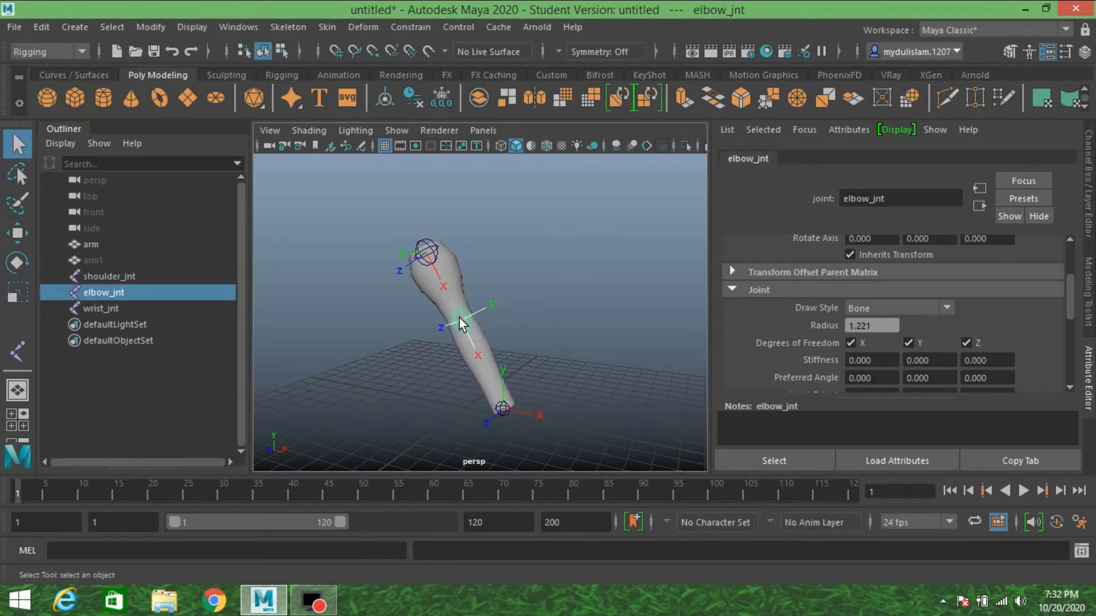
left_click(430, 250, "shift")
key("p")
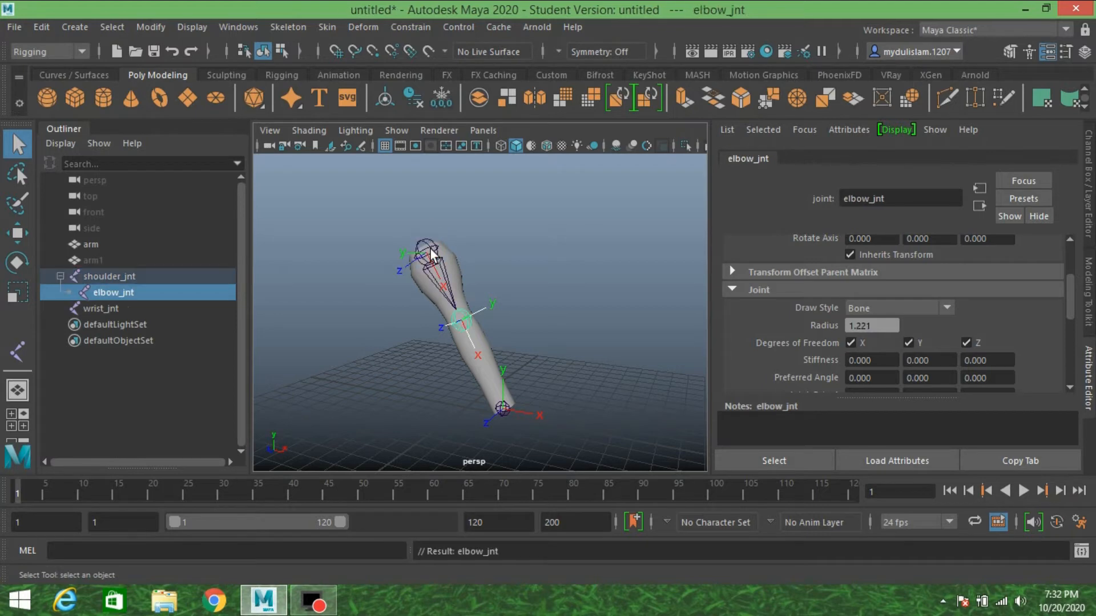
Set the elbow joint's Joint Orient to 0 on X, Y and Z.
scroll(797, 359, "down", 1)
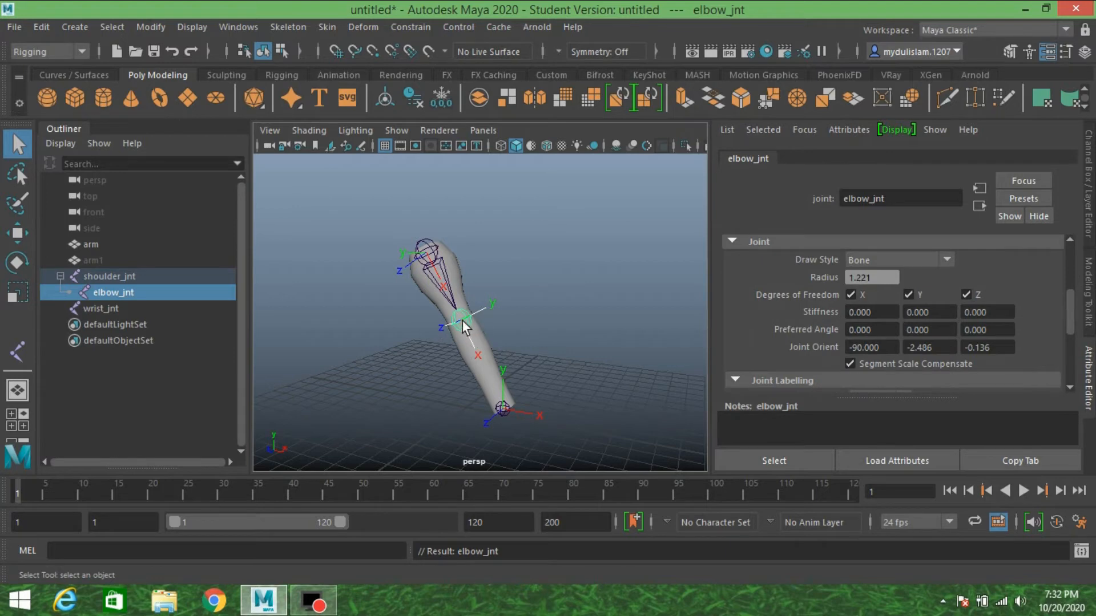
left_click_drag(885, 347, 811, 347)
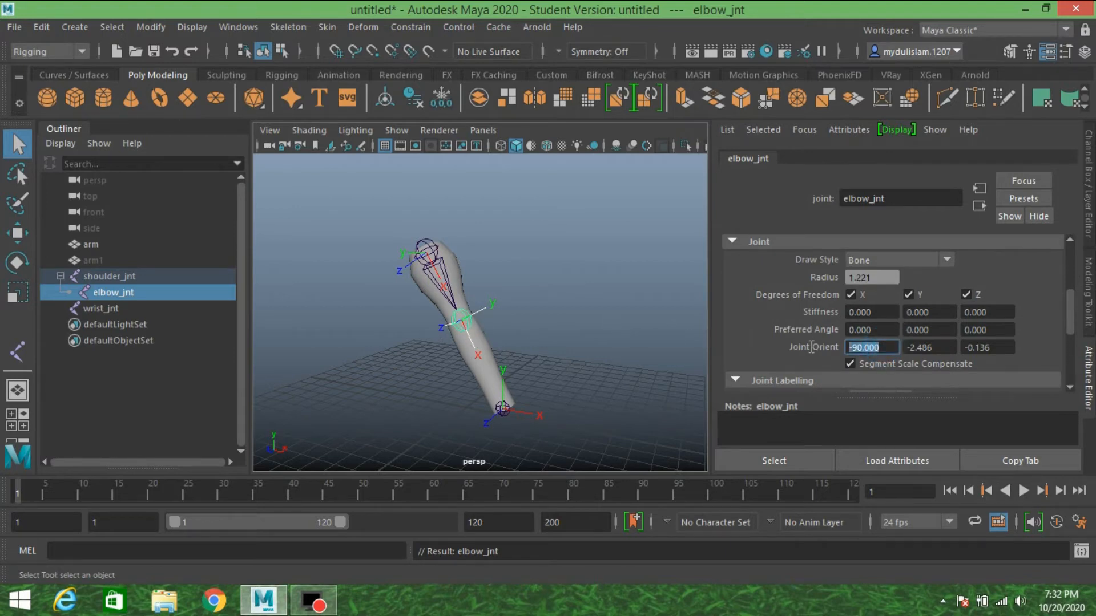
type("0")
key("Tab")
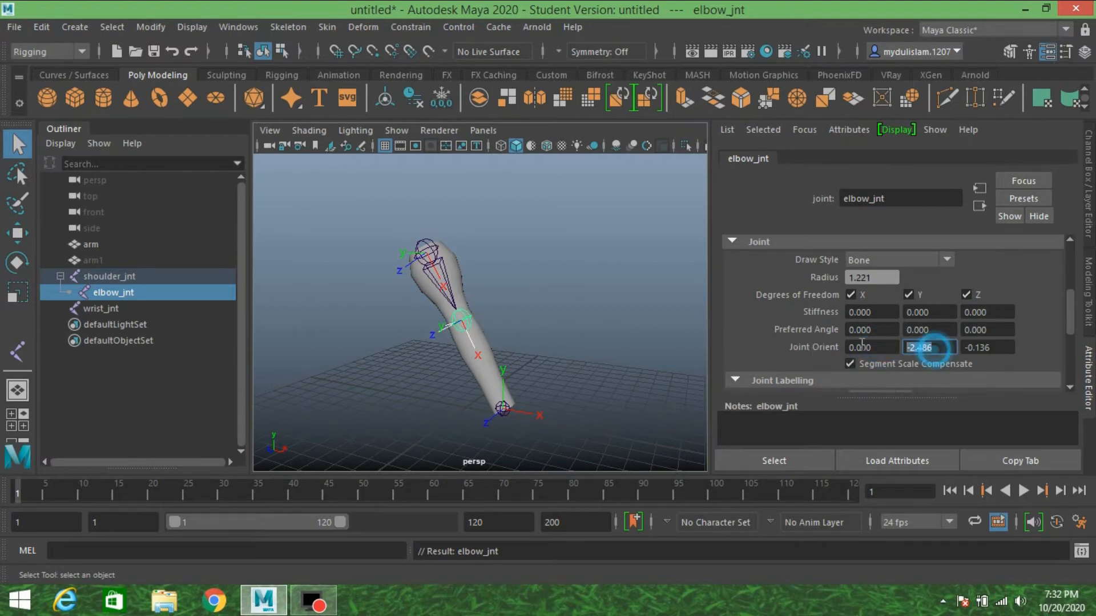
type("0")
key("Tab")
type("0")
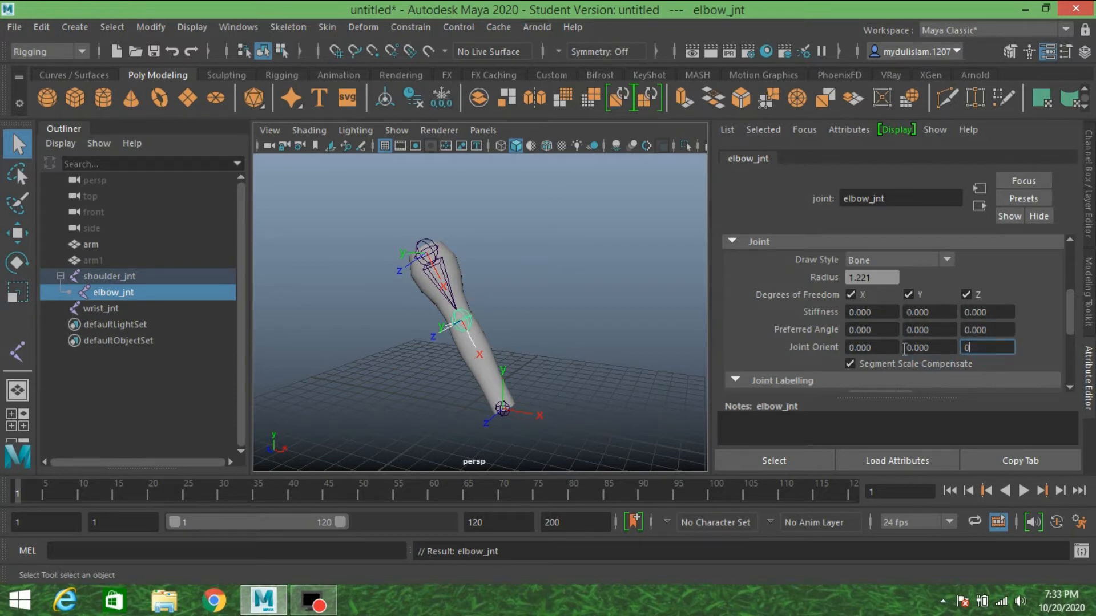
key("Return")
Parent the wrist joint to the elbow joint.
left_click_drag(537, 361, 568, 352, "alt")
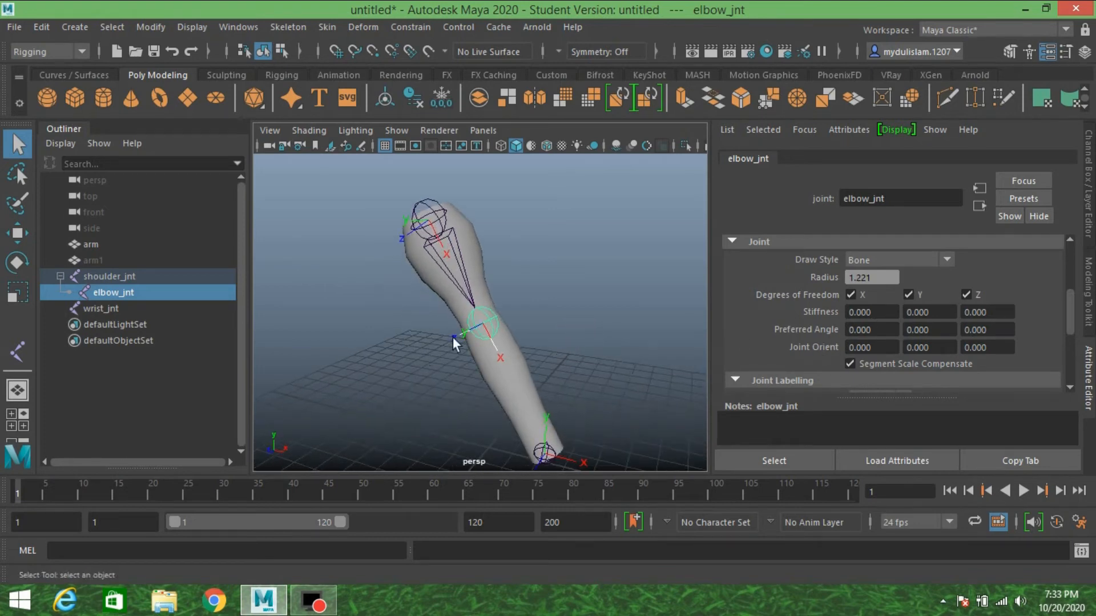
mouse_move(488, 334)
left_mouse_down("alt")
mouse_move(559, 316)
mouse_move(498, 334)
left_mouse_up("alt")
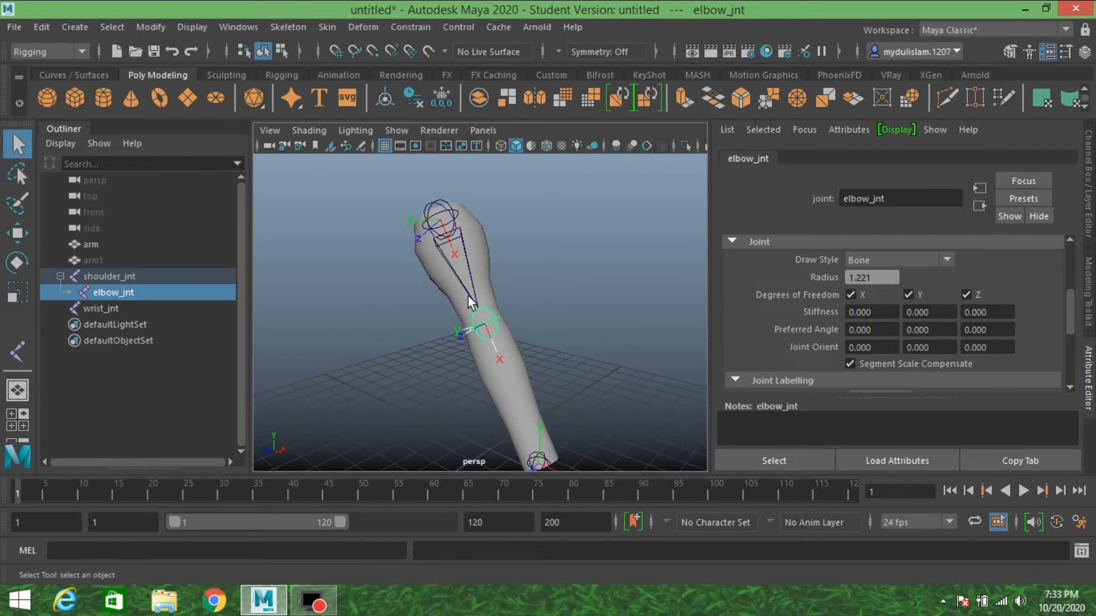
left_click_drag(467, 296, 494, 293, "alt")
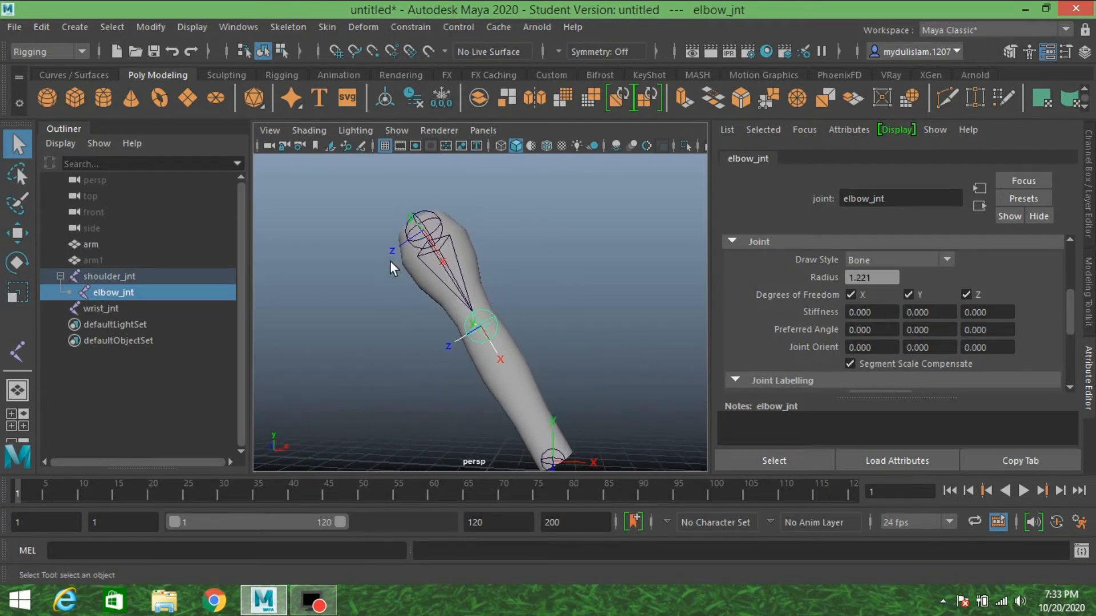
scroll(478, 293, "down", 2)
scroll(516, 314, "down", 1)
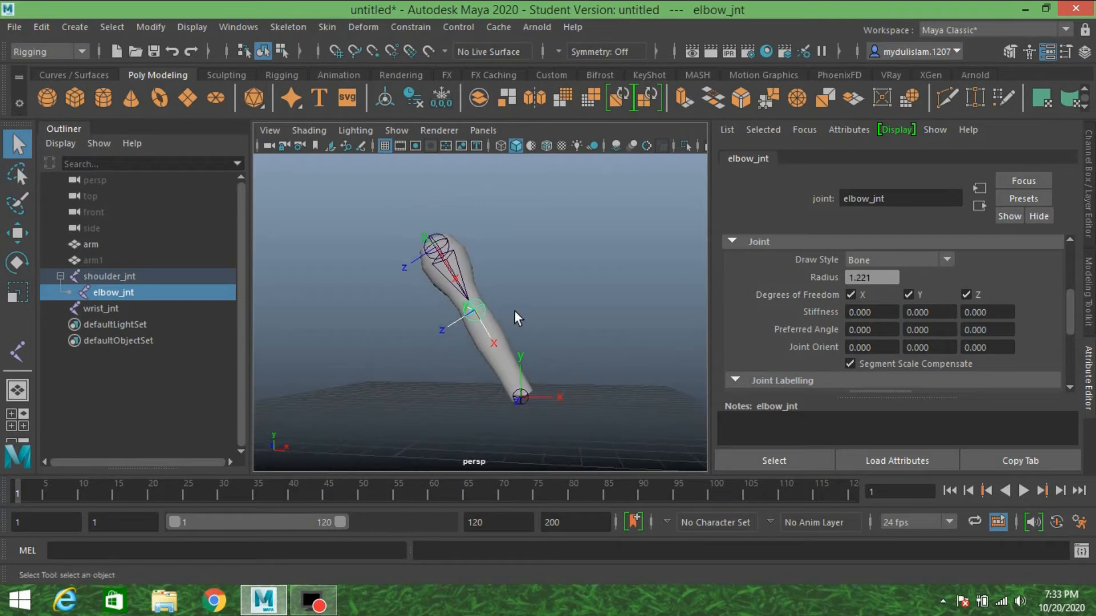
left_click(520, 398)
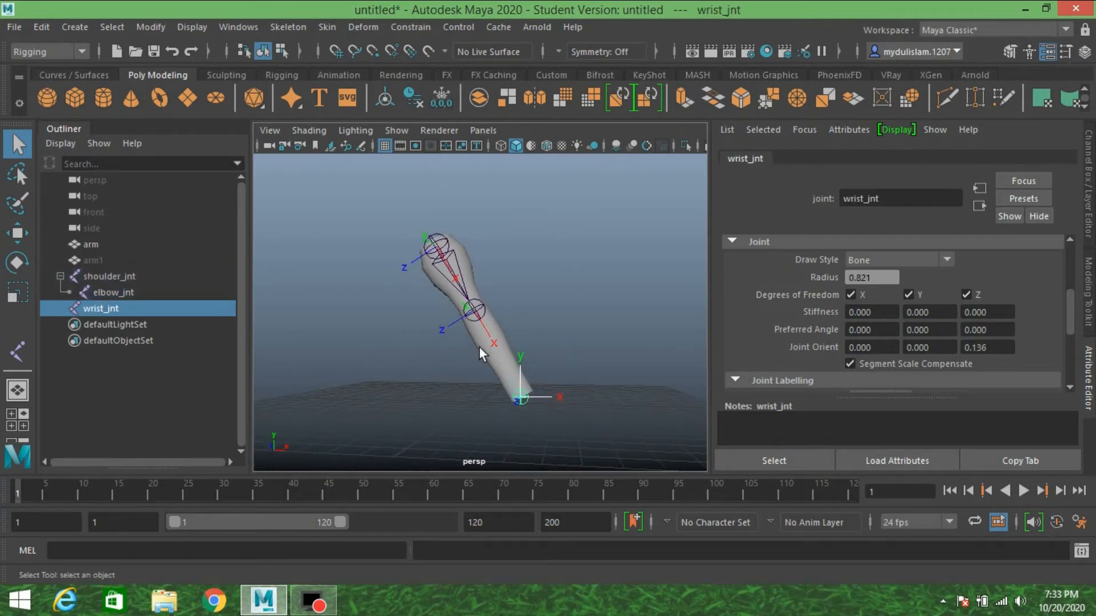
left_click(478, 310, "shift")
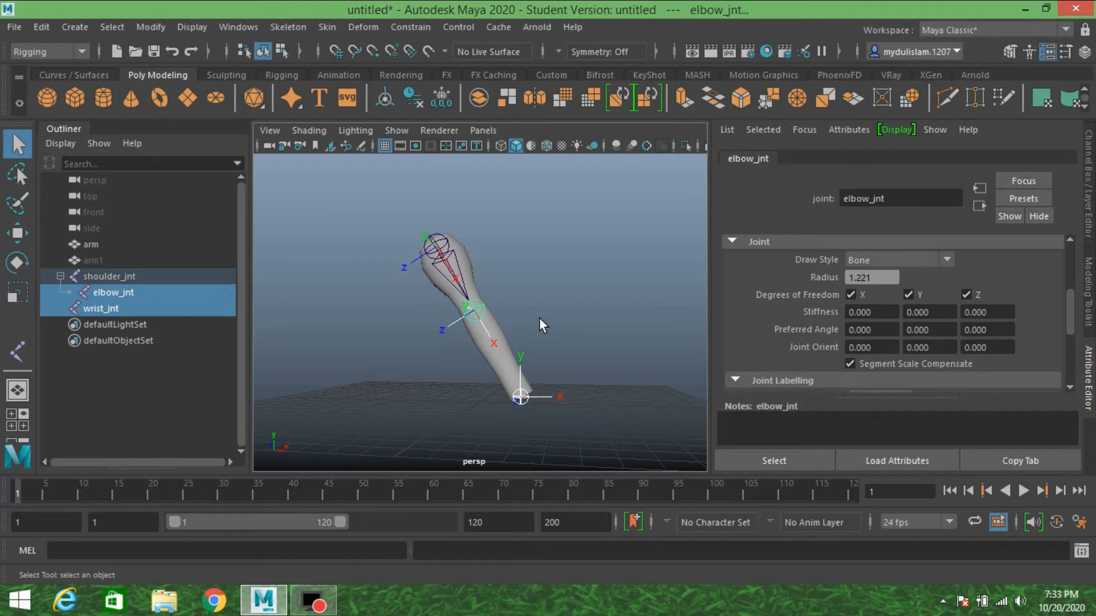
key("p")
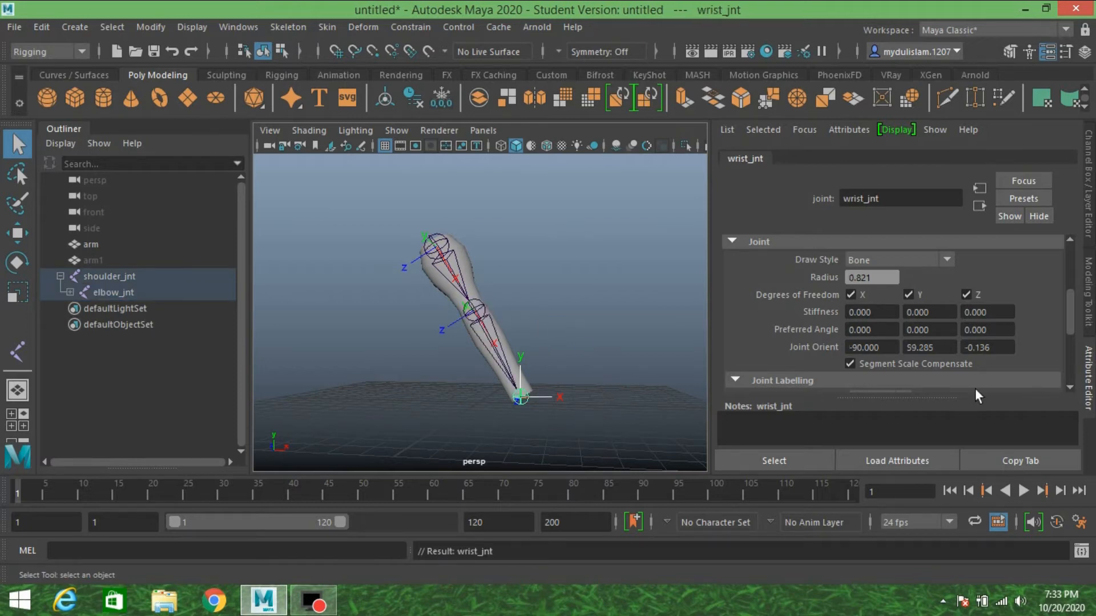
Set the wrist joint's Joint Orient to 0 on X, Y and Z.
double_click(877, 348)
type("0")
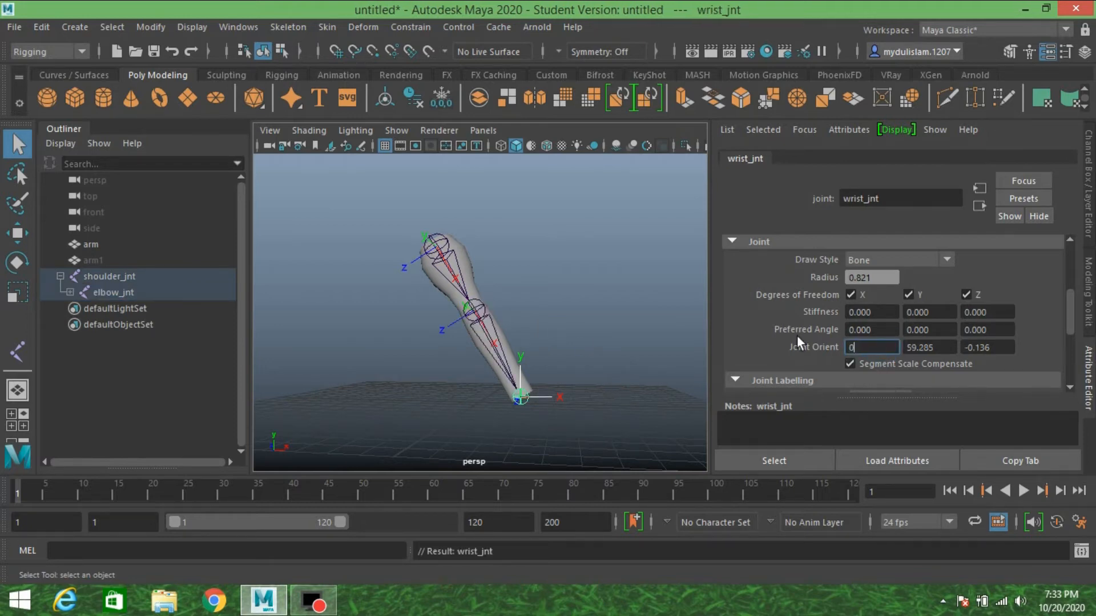
key("Tab")
type("0")
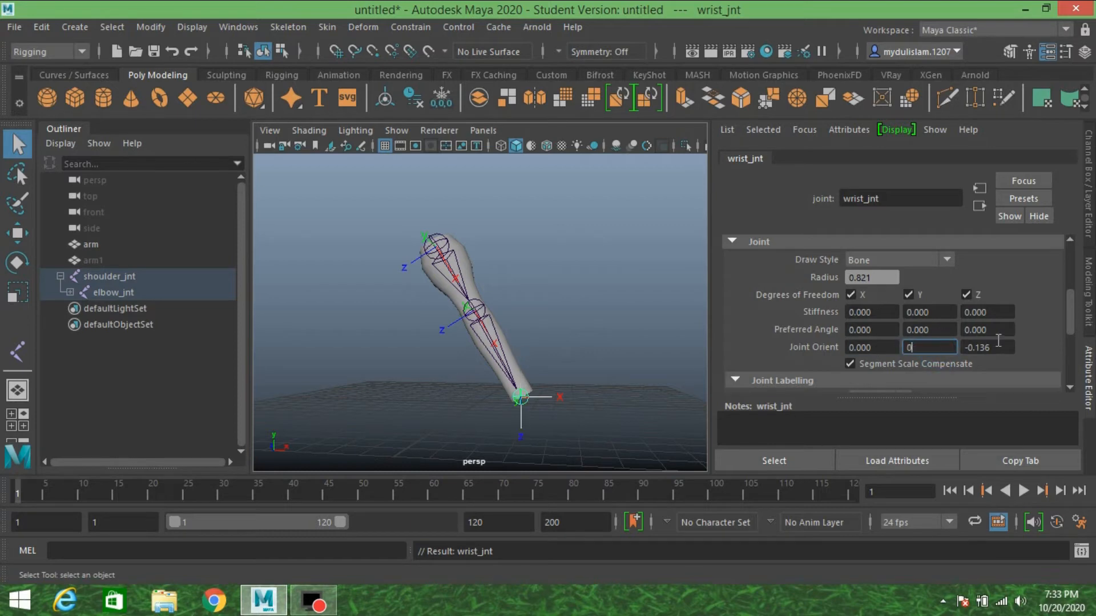
left_click(987, 348)
double_click(992, 346)
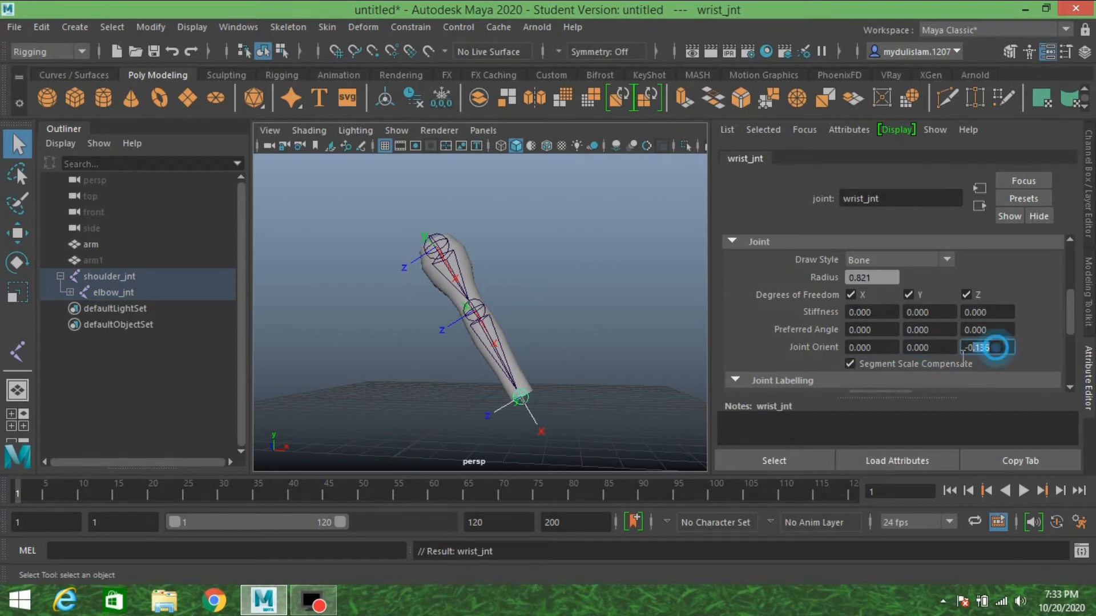
type("0")
key("Return")
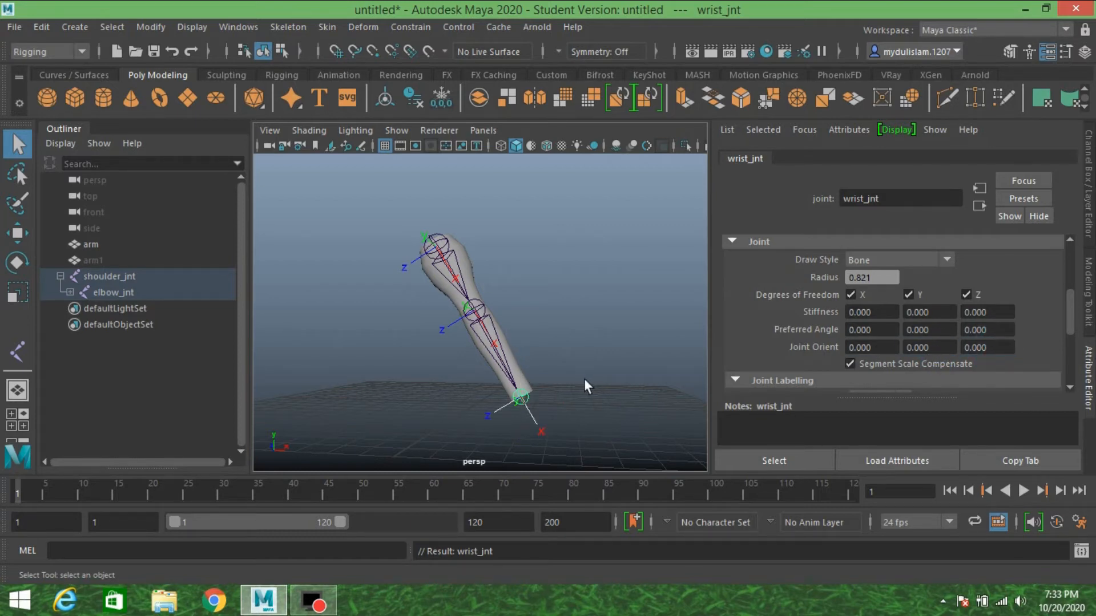
Examine the local rotation axes of the shoulder, elbow and wrist joints along the arm, selecting each joint.
mouse_move(584, 379)
left_mouse_down("alt")
mouse_move(599, 372)
mouse_move(565, 389)
mouse_move(416, 372)
mouse_move(641, 370)
mouse_move(584, 375)
left_mouse_up("alt")
scroll(559, 386, "up", 5)
scroll(560, 386, "down", 2)
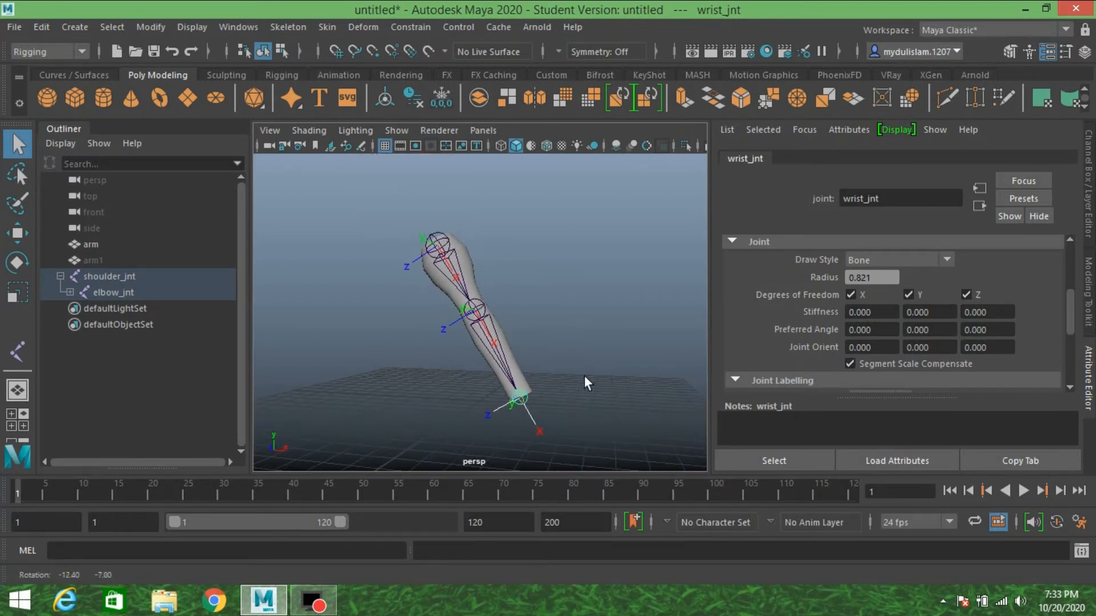
scroll(581, 371, "up", 2)
left_click_drag(570, 385, 594, 385, "alt")
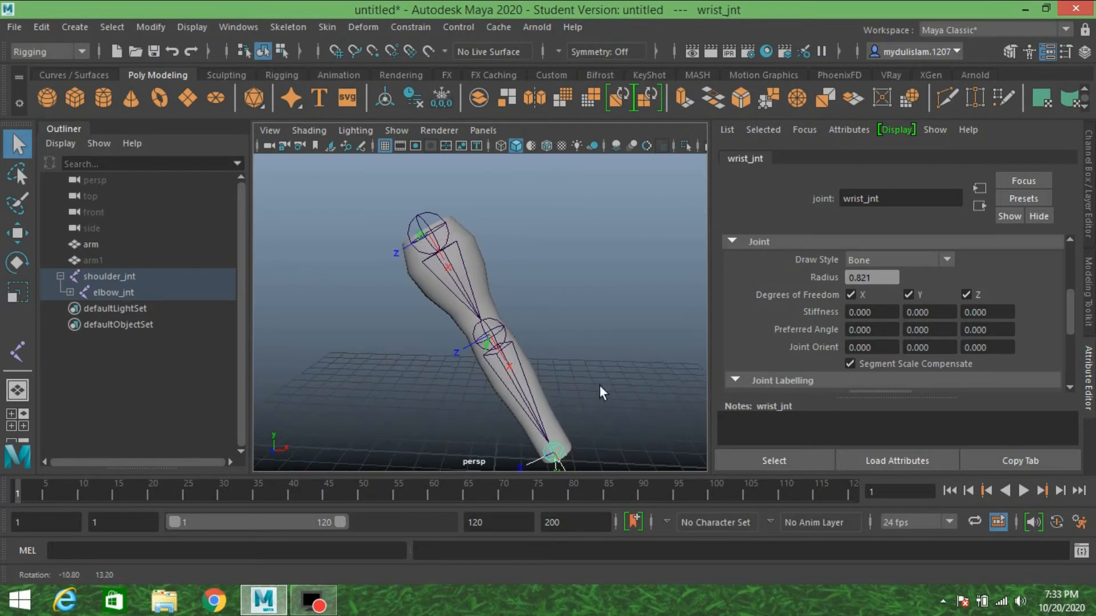
left_click(437, 218)
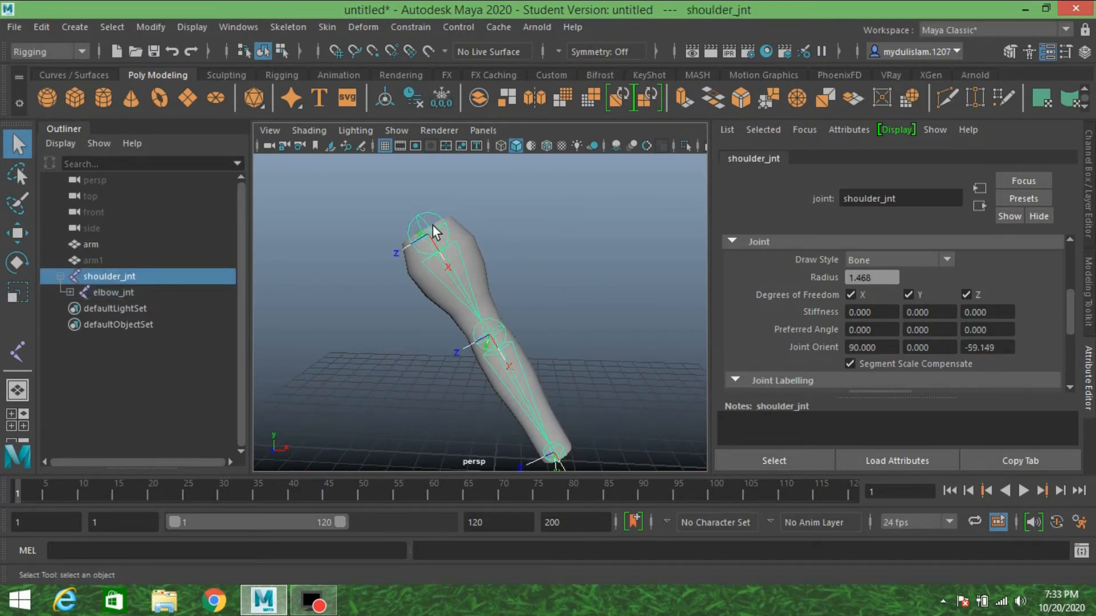
left_click(460, 268)
left_click(437, 234)
left_click(490, 331)
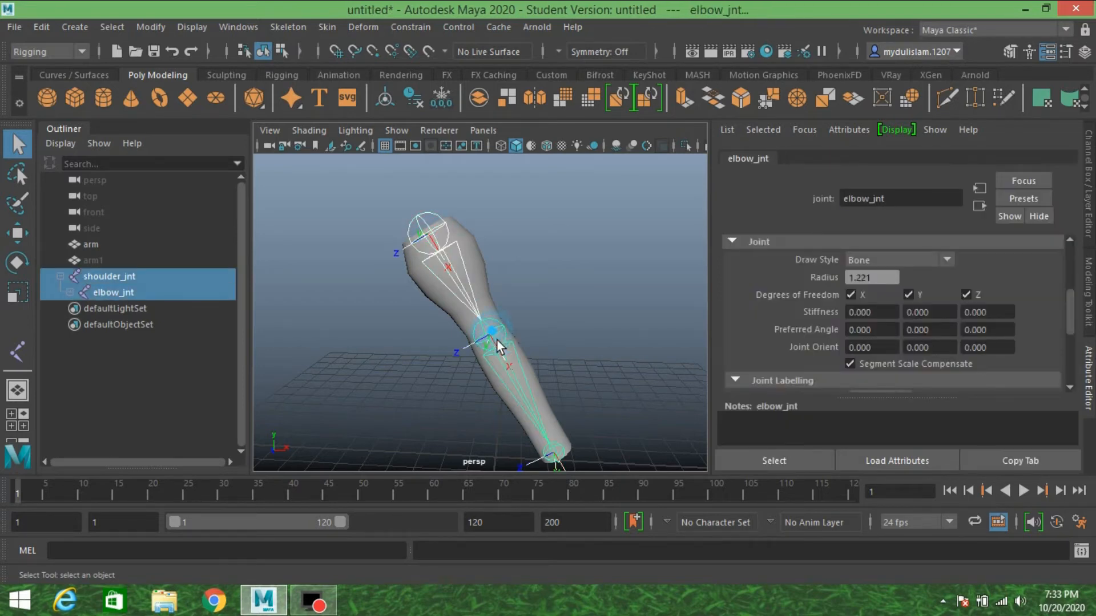
left_click(553, 454)
middle_click_drag(530, 399, 526, 390, "alt")
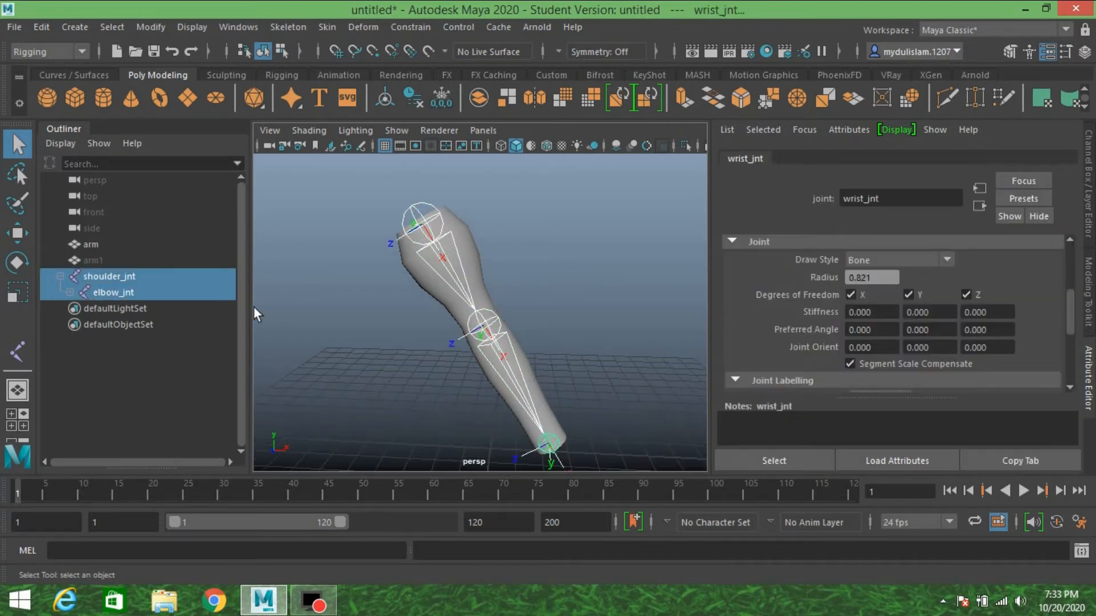
left_click(192, 26)
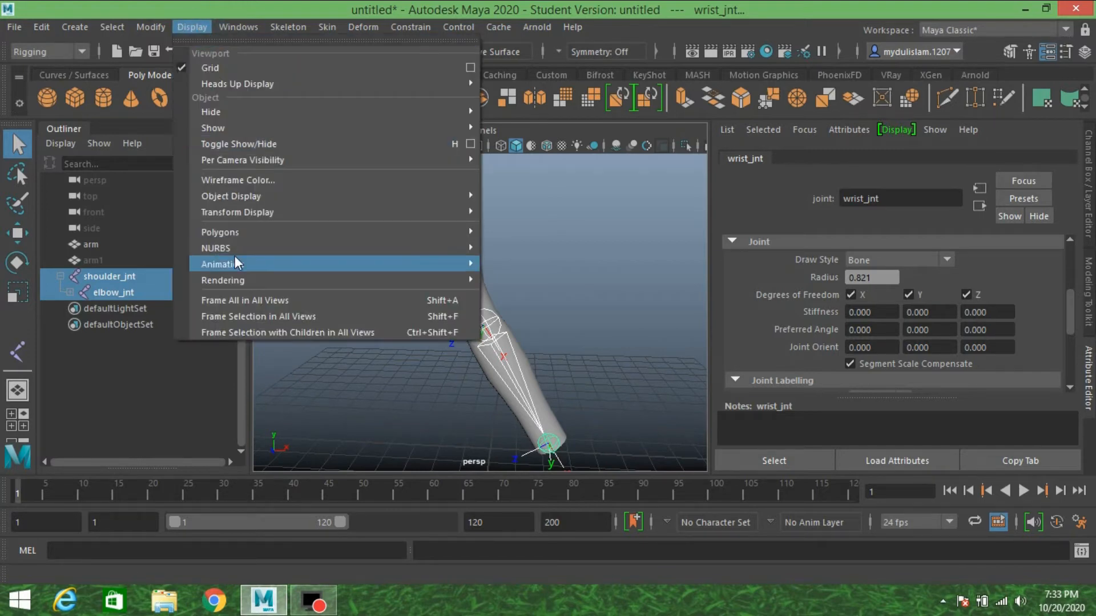
mouse_move(237, 263)
mouse_move(363, 27)
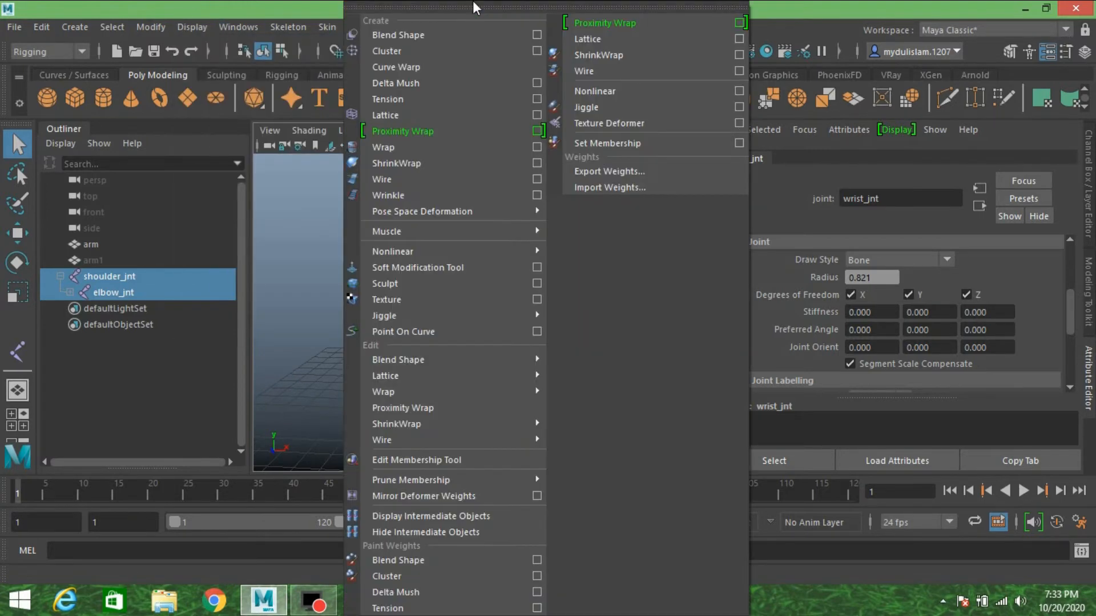
left_click(191, 9)
Compare the axis directions joint by joint from the shoulder to the wrist, viewing the arm from other angles.
mouse_move(454, 364)
left_mouse_down("alt")
mouse_move(497, 364)
mouse_move(453, 362)
left_mouse_up("alt")
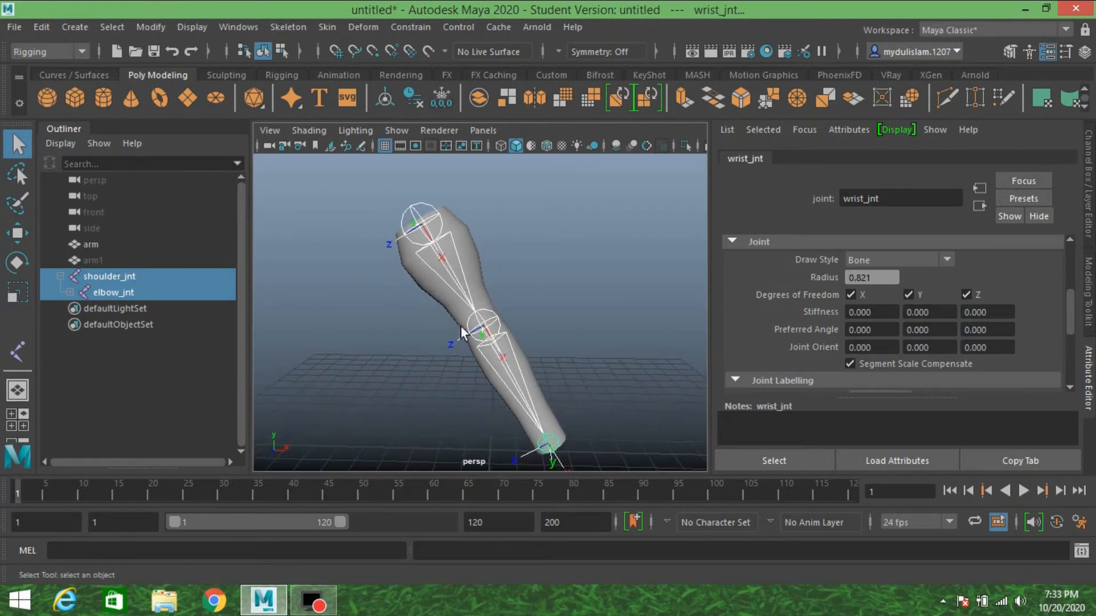
left_click(462, 239)
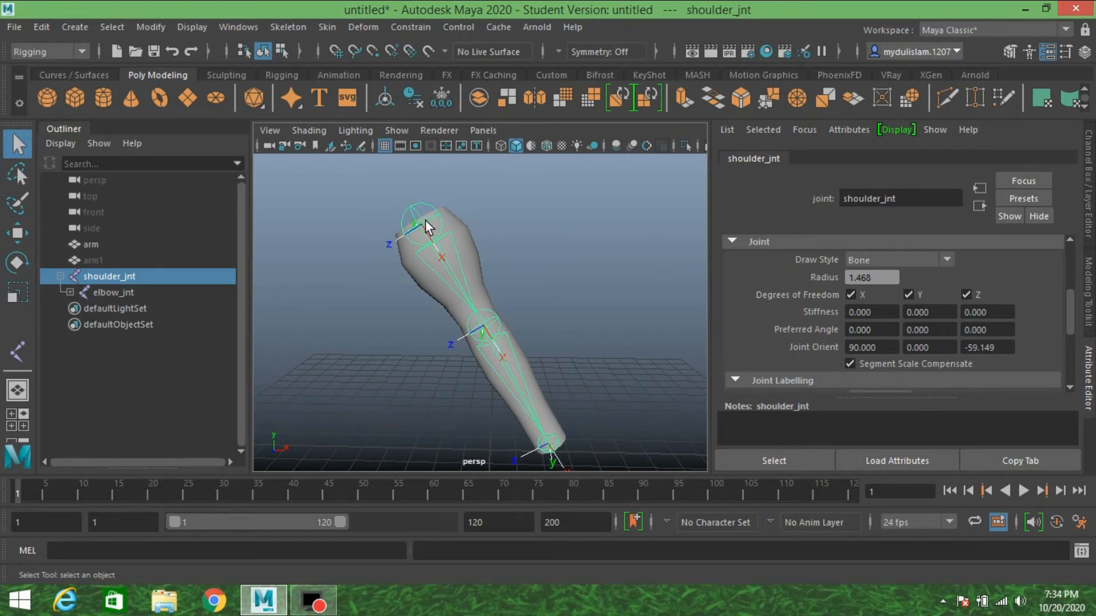
left_click_drag(540, 290, 489, 300, "alt")
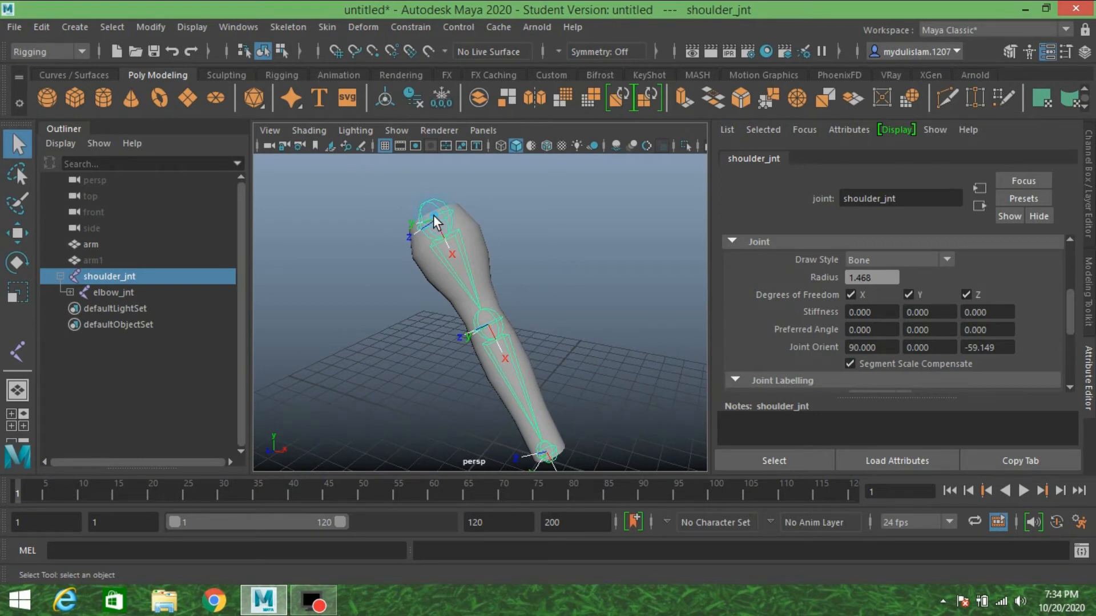
left_click(494, 317)
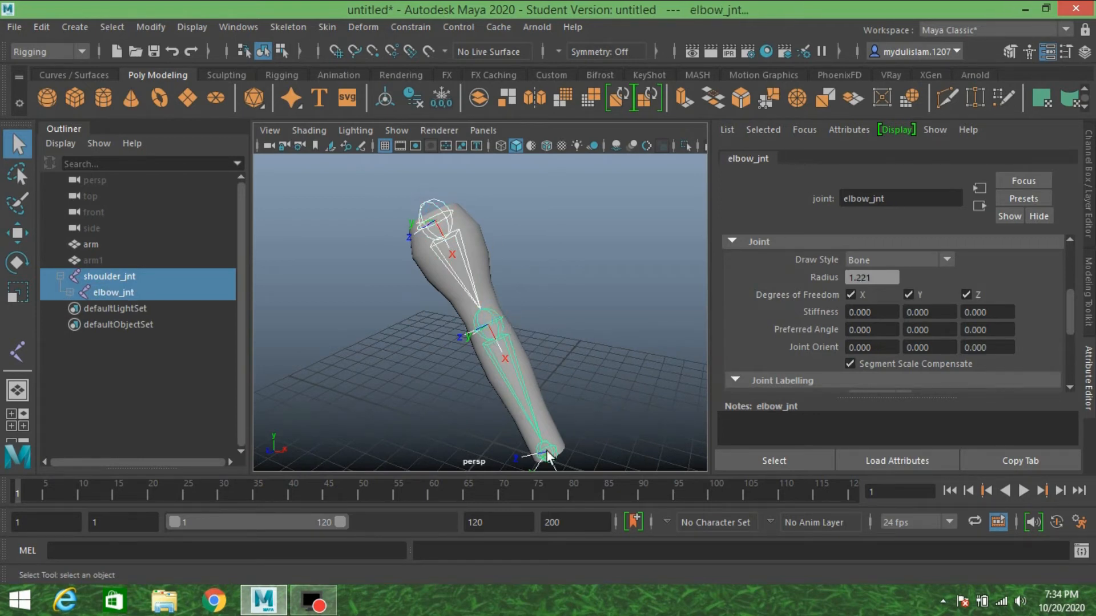
left_click(536, 452)
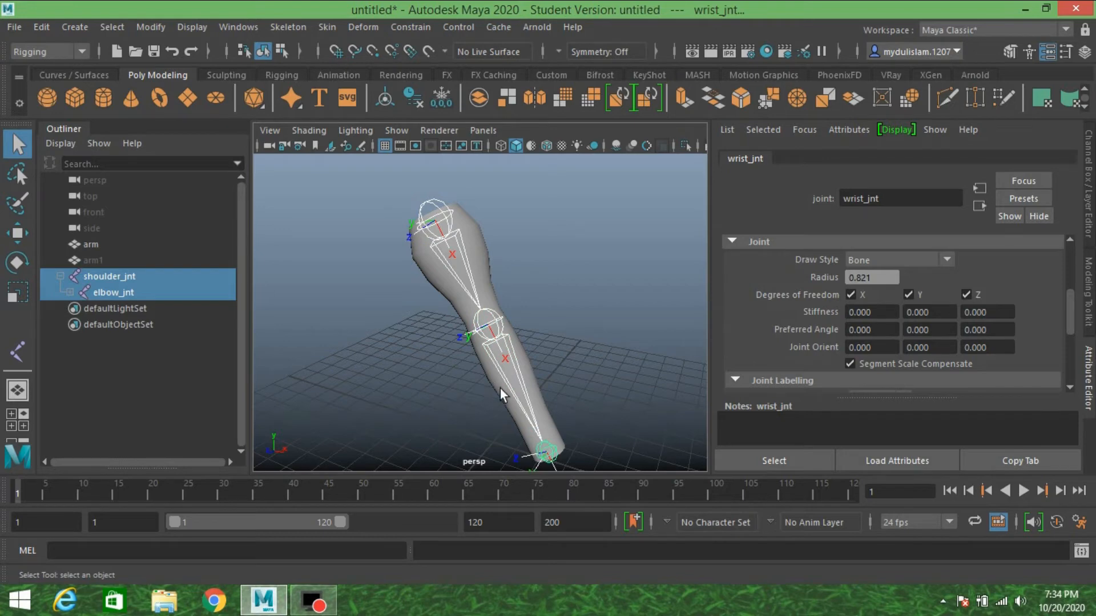
mouse_move(500, 389)
left_mouse_down("alt")
mouse_move(400, 383)
mouse_move(616, 379)
mouse_move(429, 387)
mouse_move(514, 379)
mouse_move(411, 367)
mouse_move(502, 376)
left_mouse_up("alt")
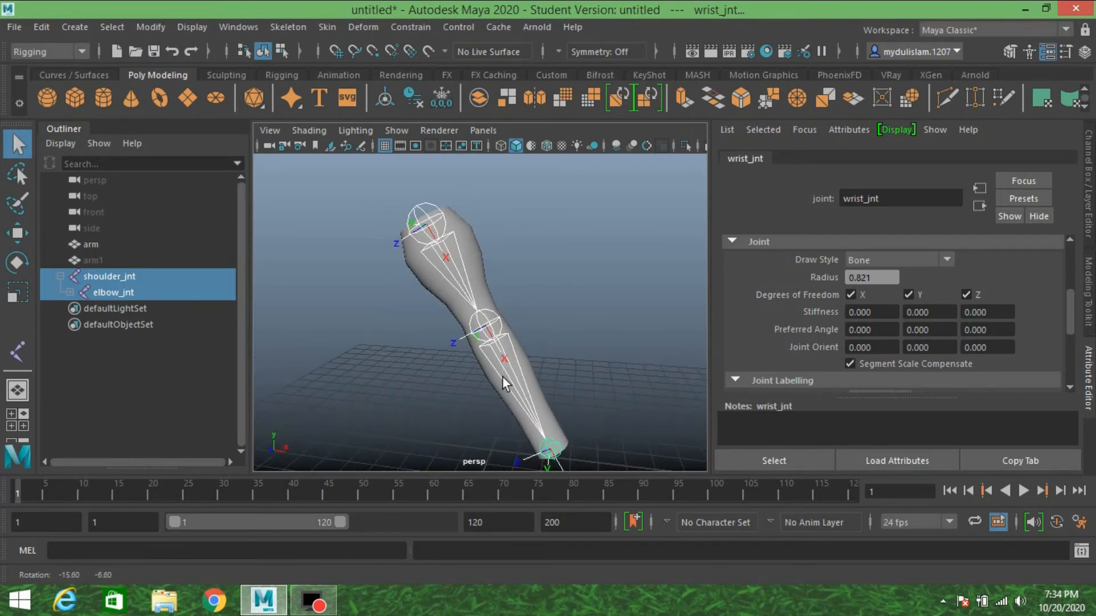
Select the whole joint hierarchy from the shoulder and turn off its Local Rotation Axes display.
left_click(440, 218)
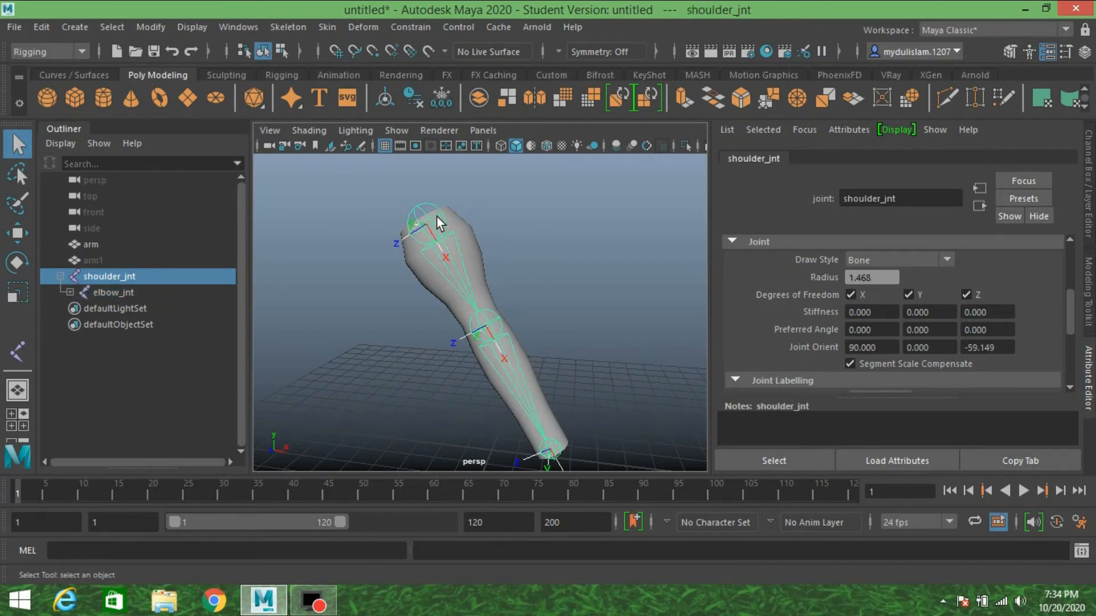
left_click(112, 27)
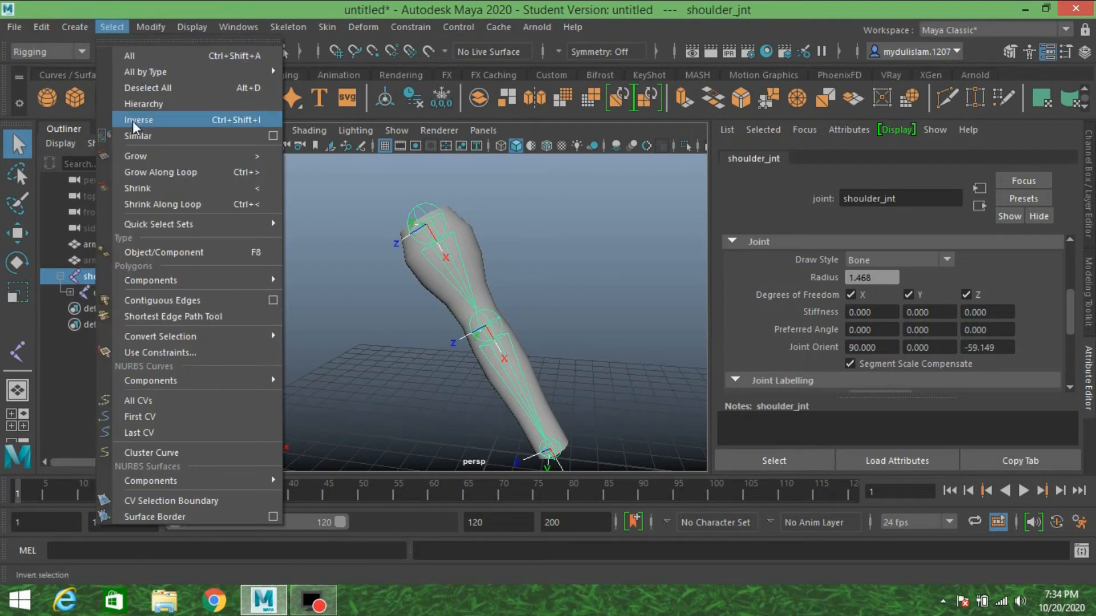
left_click(162, 104)
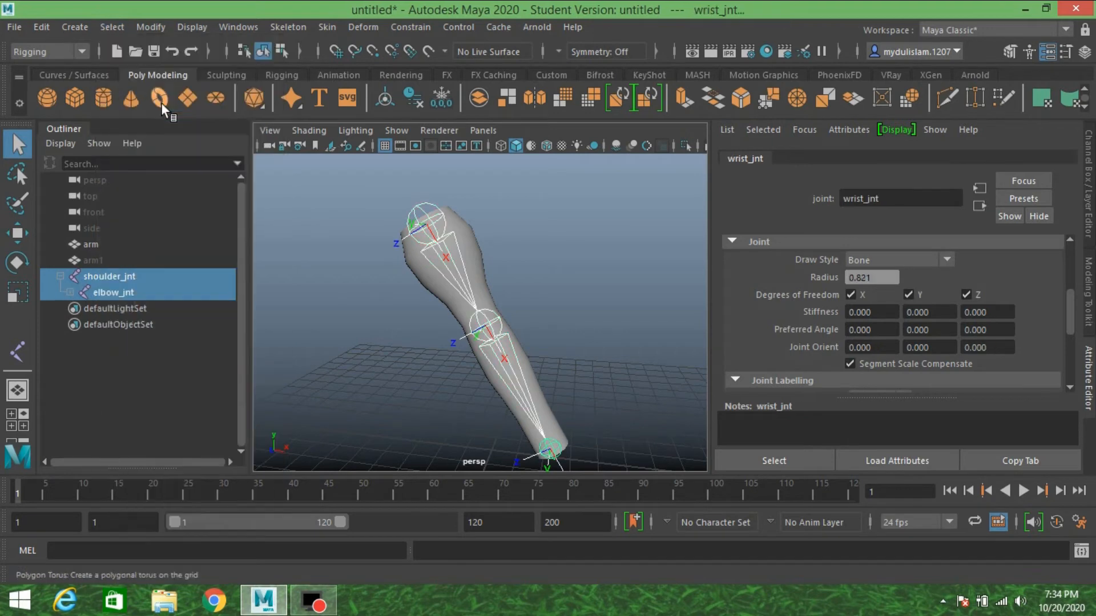
left_click(191, 27)
mouse_move(349, 219)
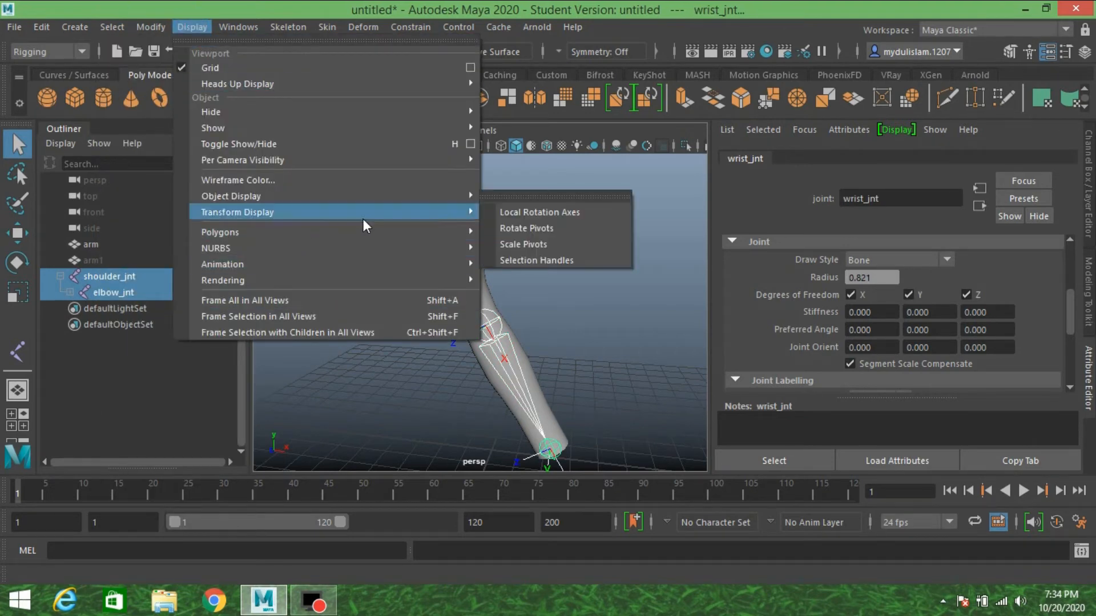
left_click(519, 214)
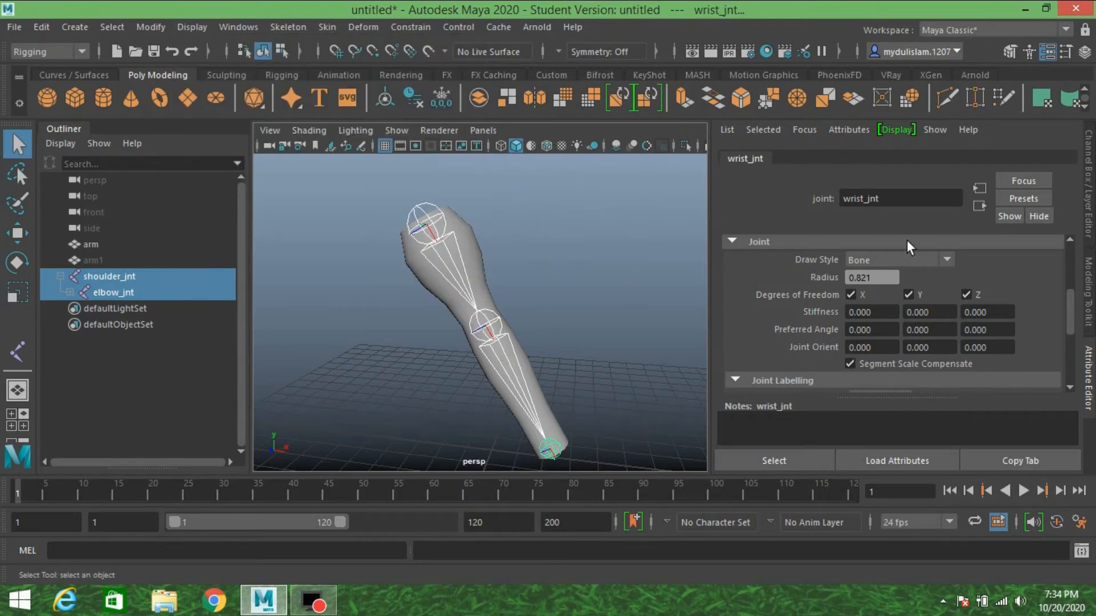
Bind the arm mesh to the joint chain from the shoulder joint with Bind Skin.
key("ctrl+a")
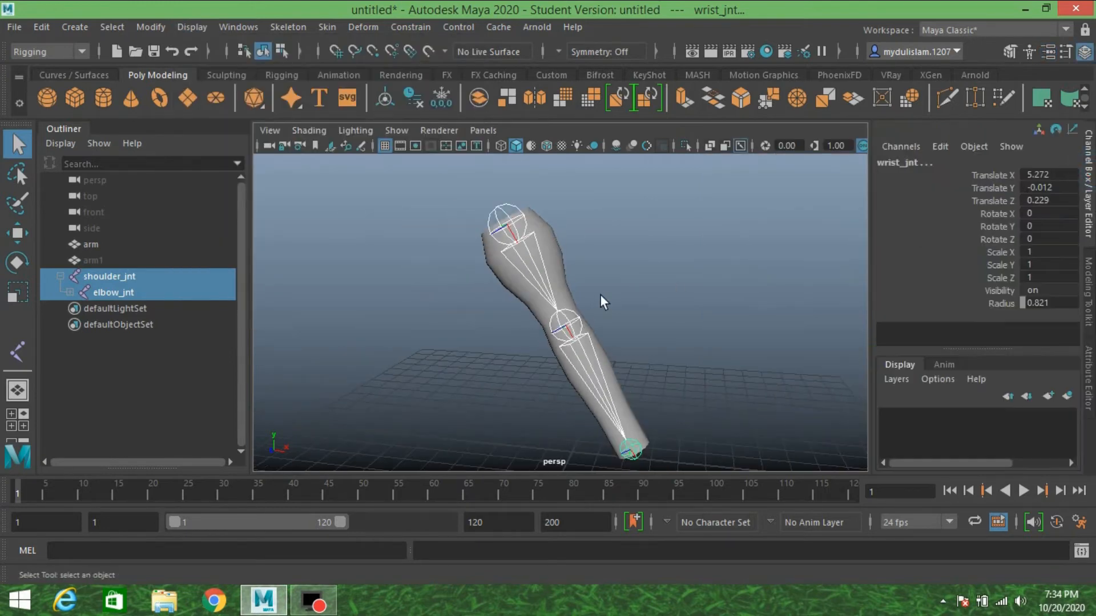
left_click_drag(567, 301, 600, 306, "alt")
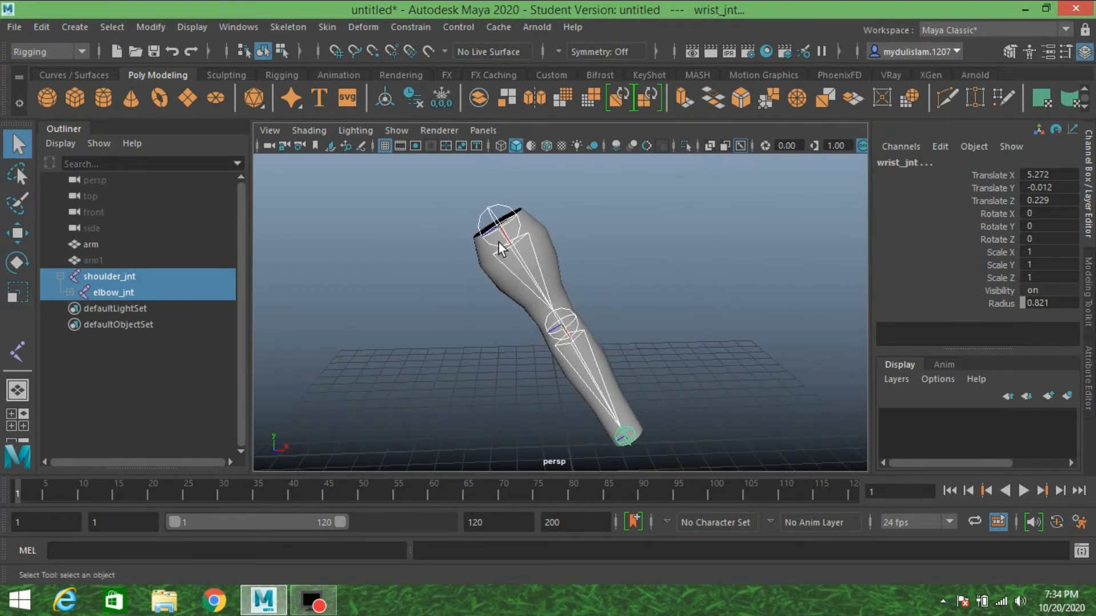
left_click(481, 216)
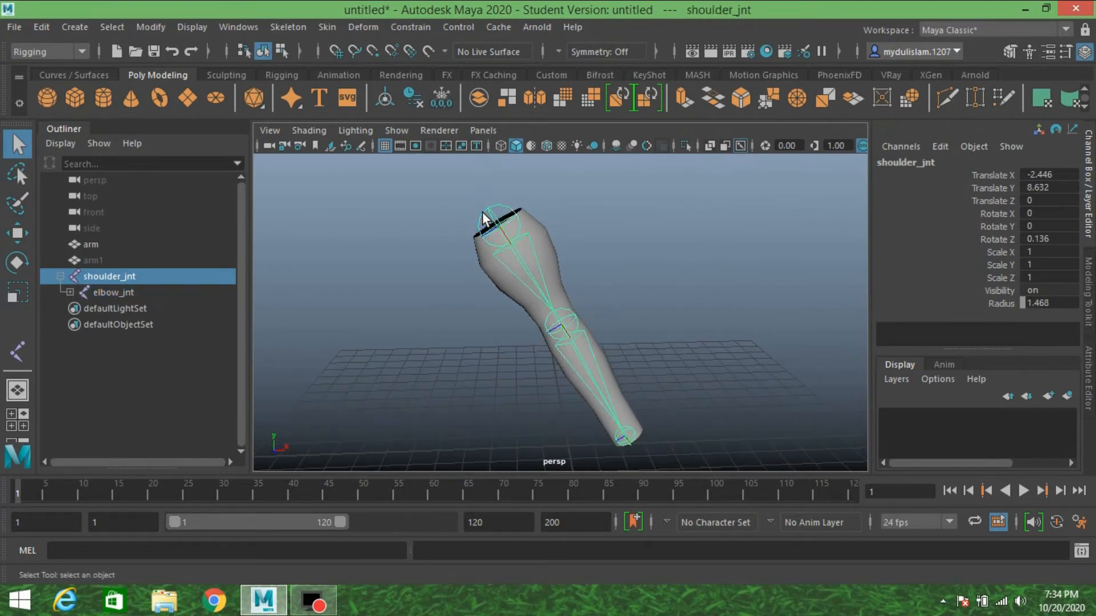
left_click(543, 236, "shift")
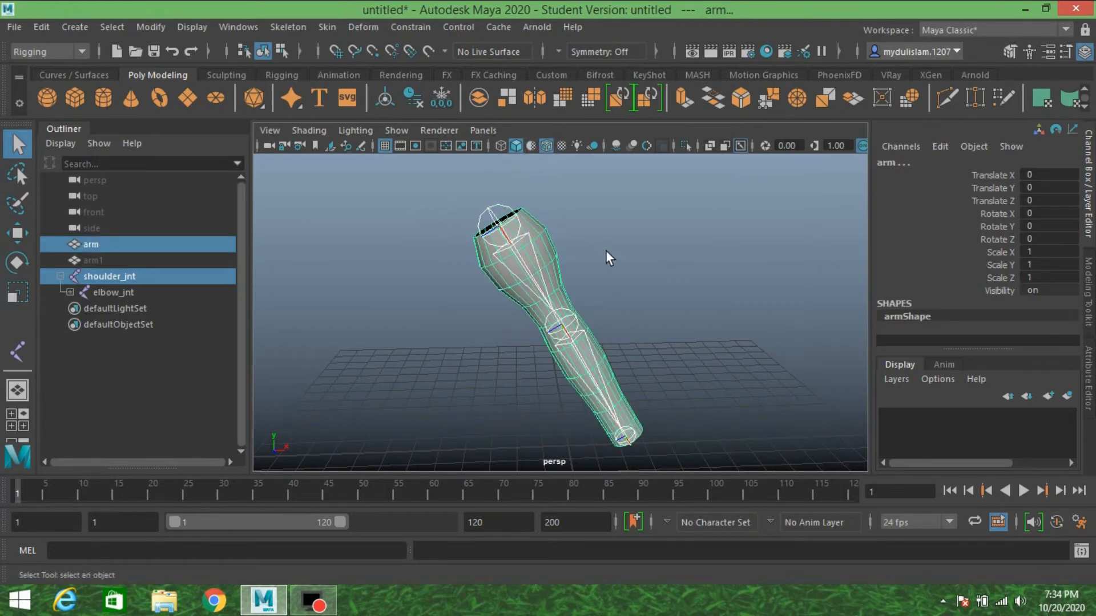
left_click(319, 27)
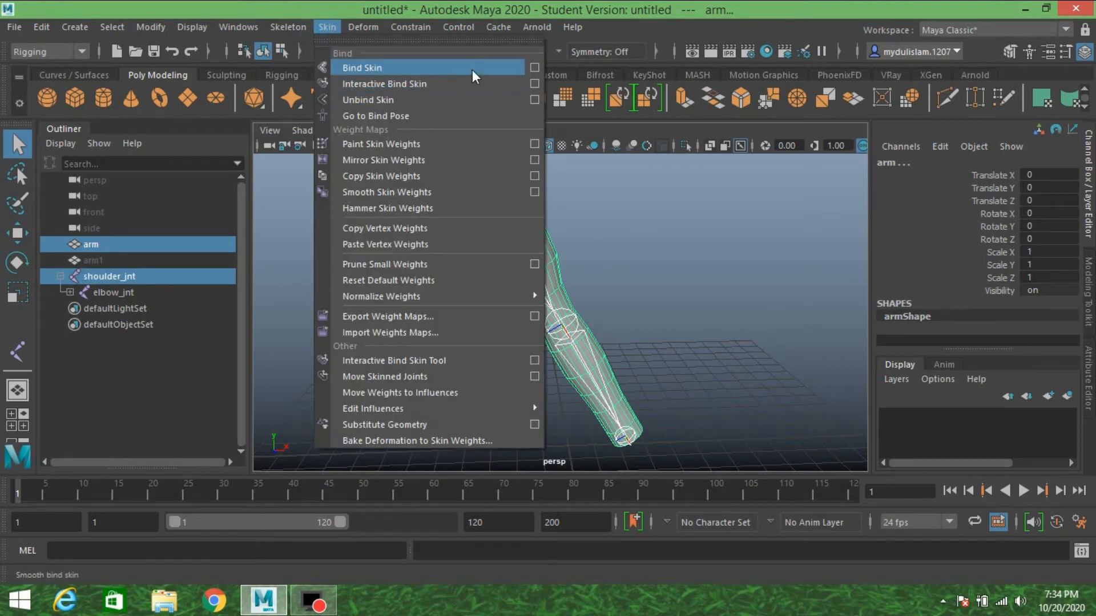
left_click(513, 70)
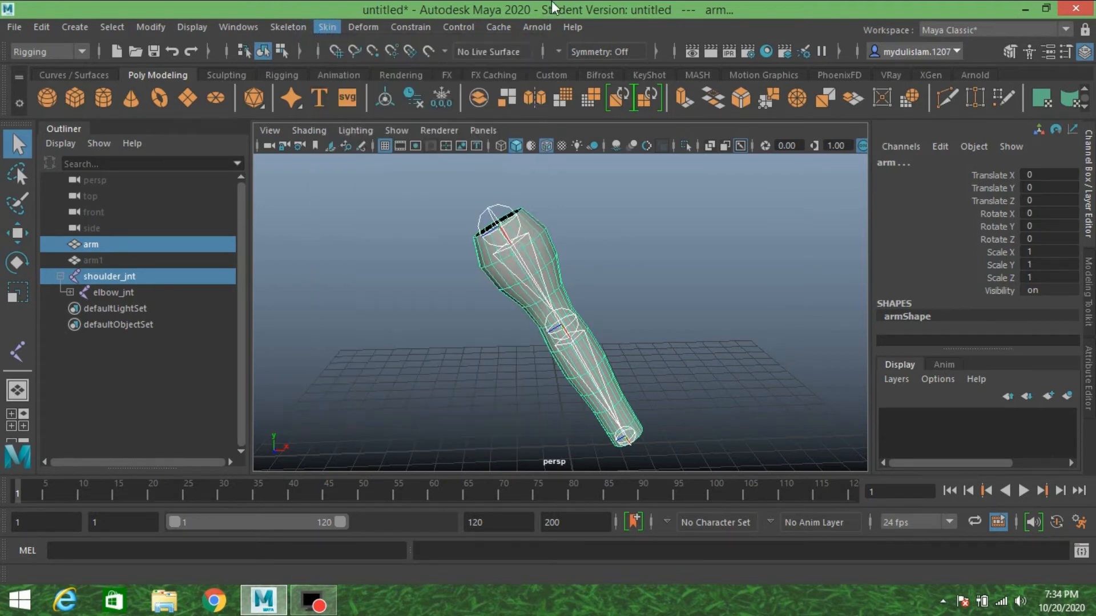
Freeze the transformations of the arm mesh.
left_click(546, 242)
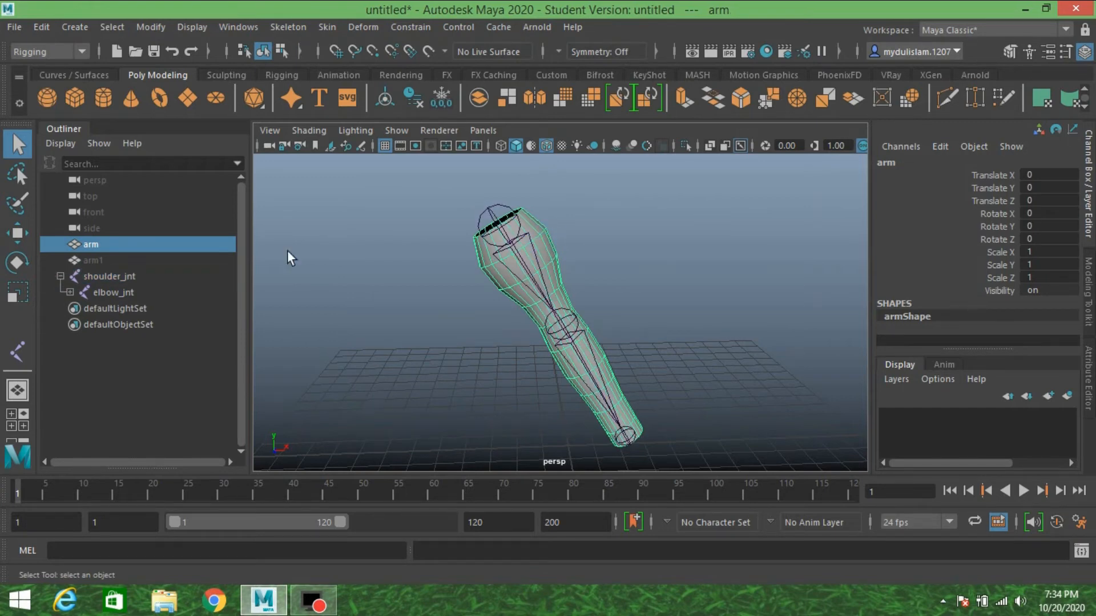
left_click(143, 28)
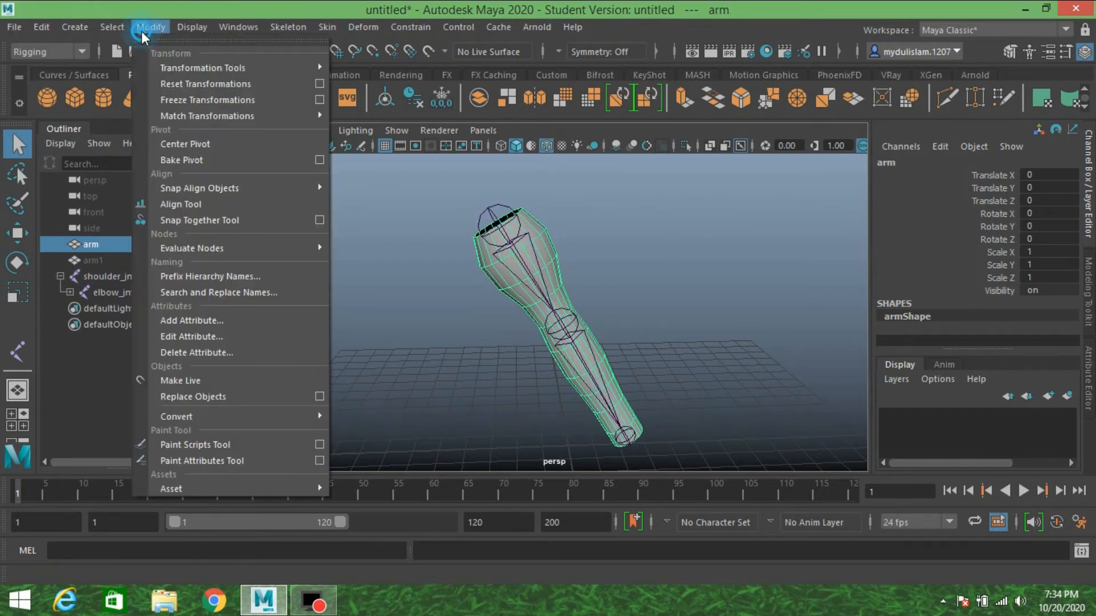
left_click(190, 102)
Bind the arm mesh to the joint hierarchy from the shoulder joint, resetting the Bind Skin options and choosing Closest in hierarchy as bind method.
left_click(489, 212)
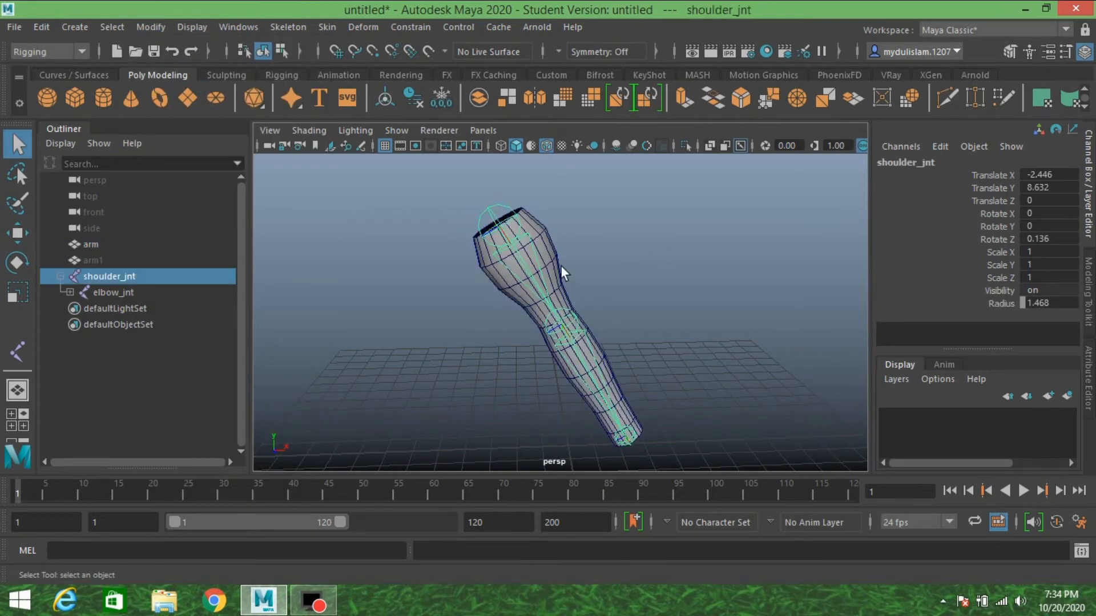
left_click(539, 247, "shift")
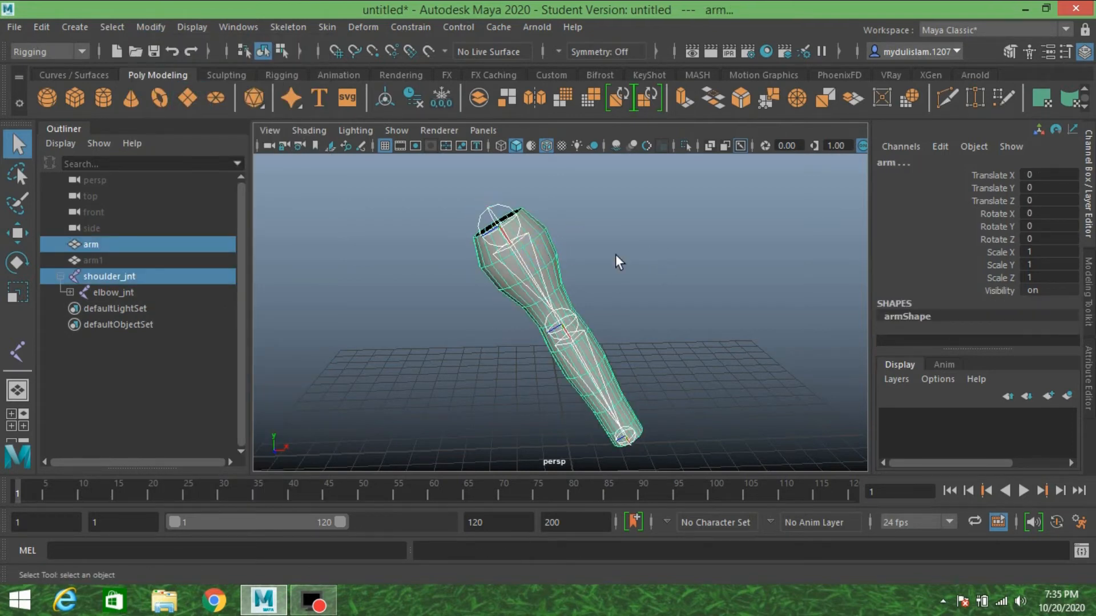
left_click(326, 27)
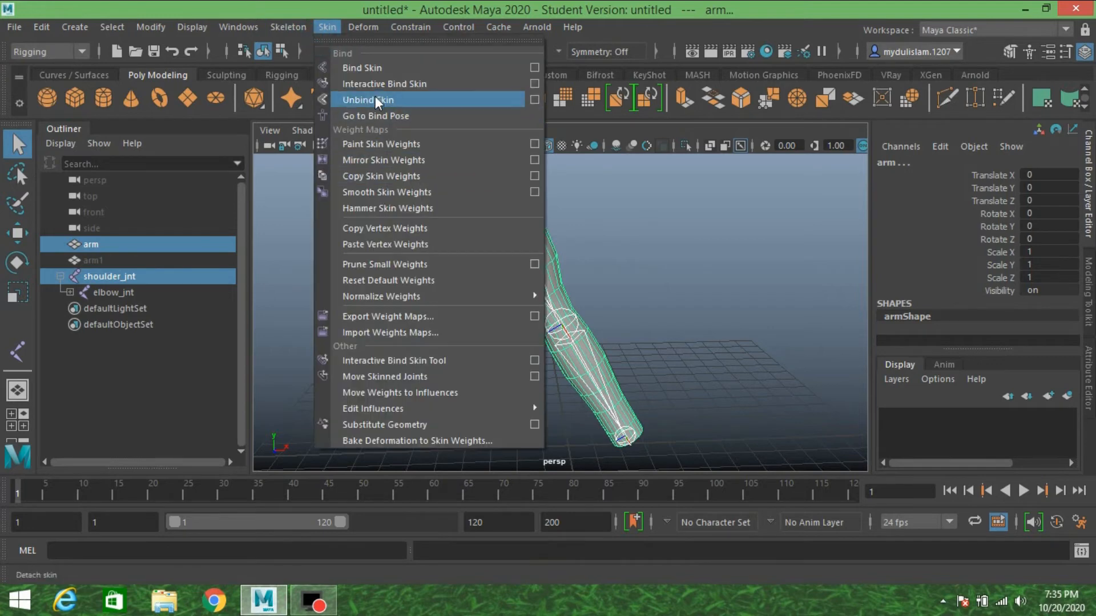
left_click(534, 67)
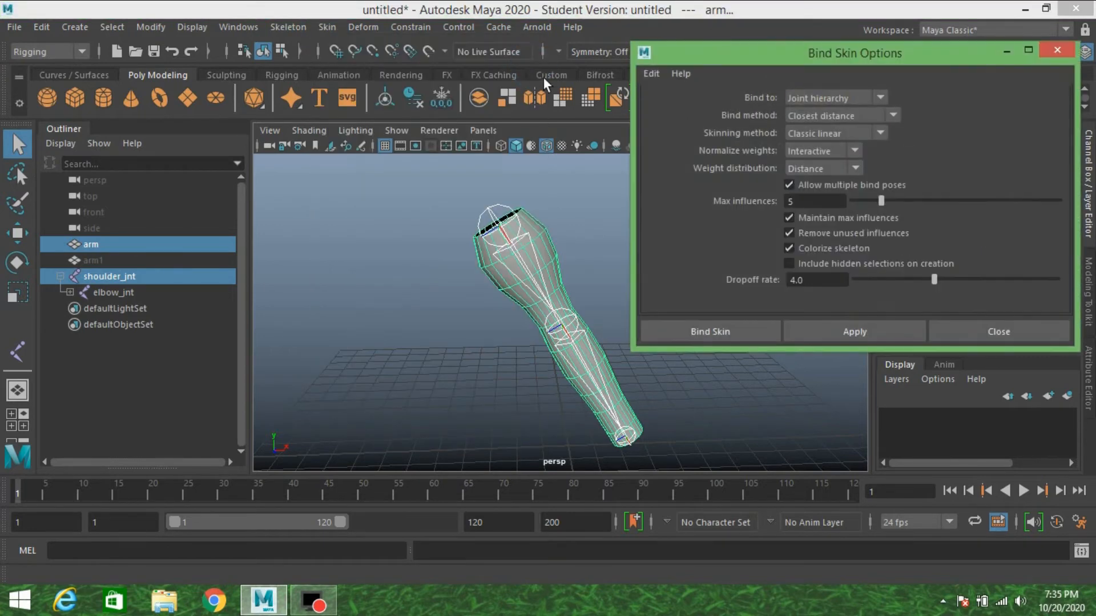
left_click(655, 74)
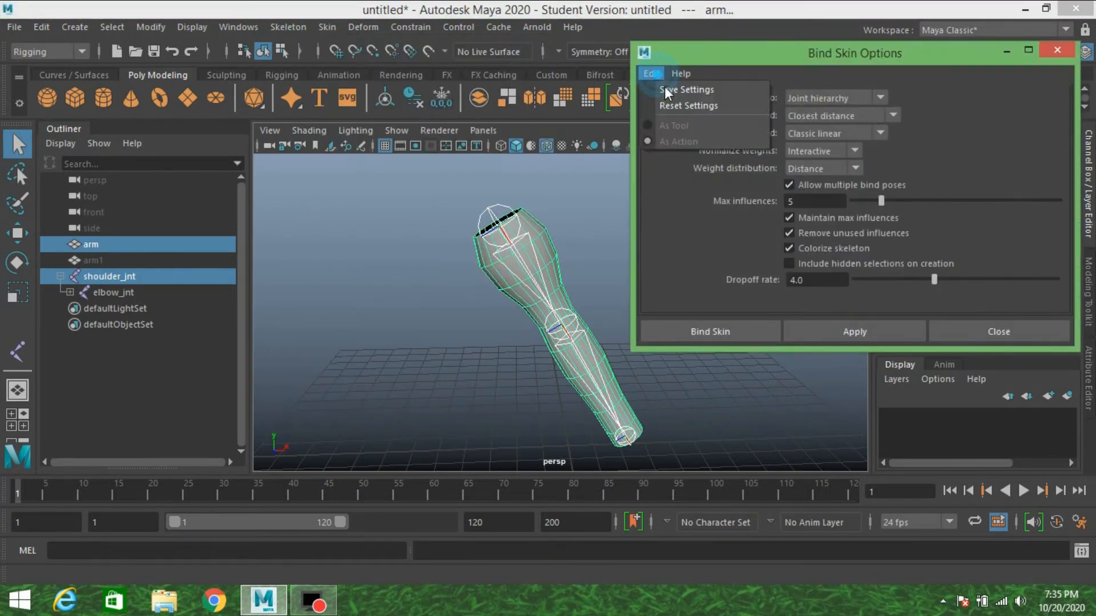
left_click(673, 103)
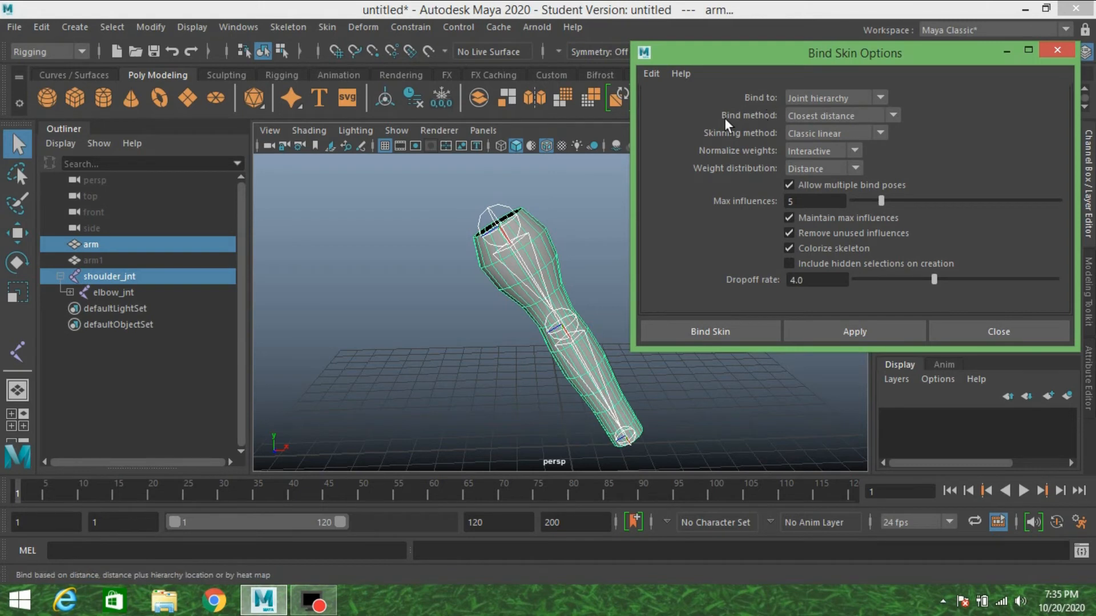
left_click(824, 114)
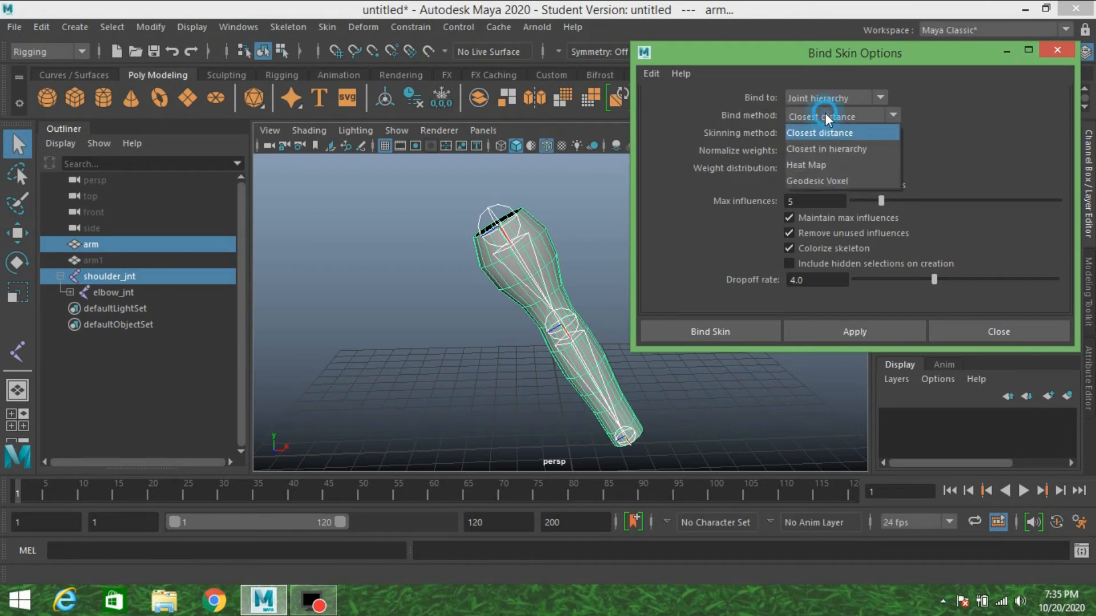
left_click(823, 149)
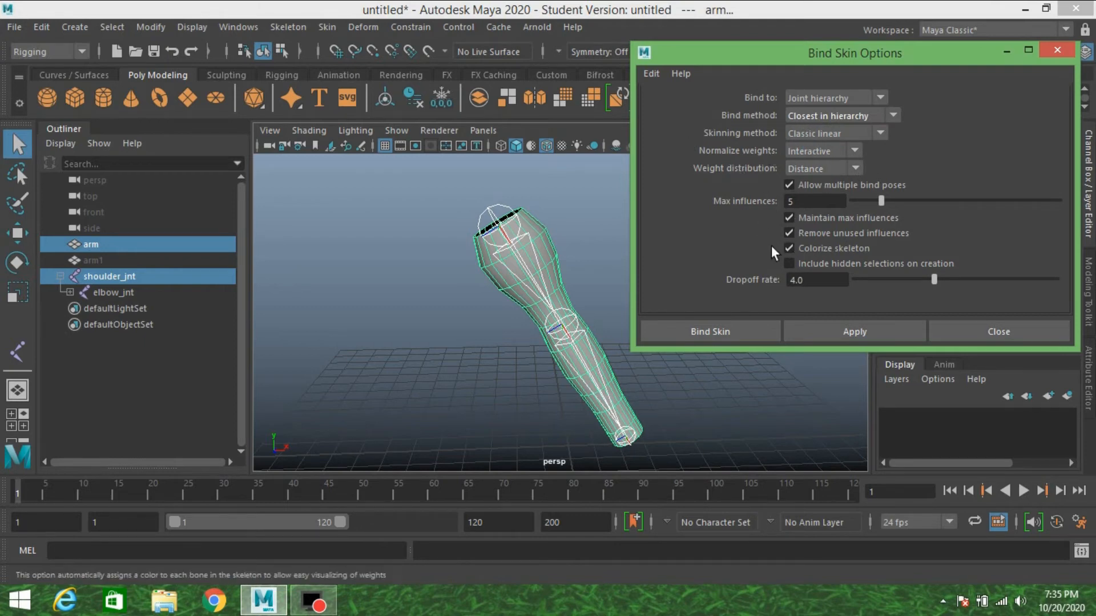
left_click(717, 334)
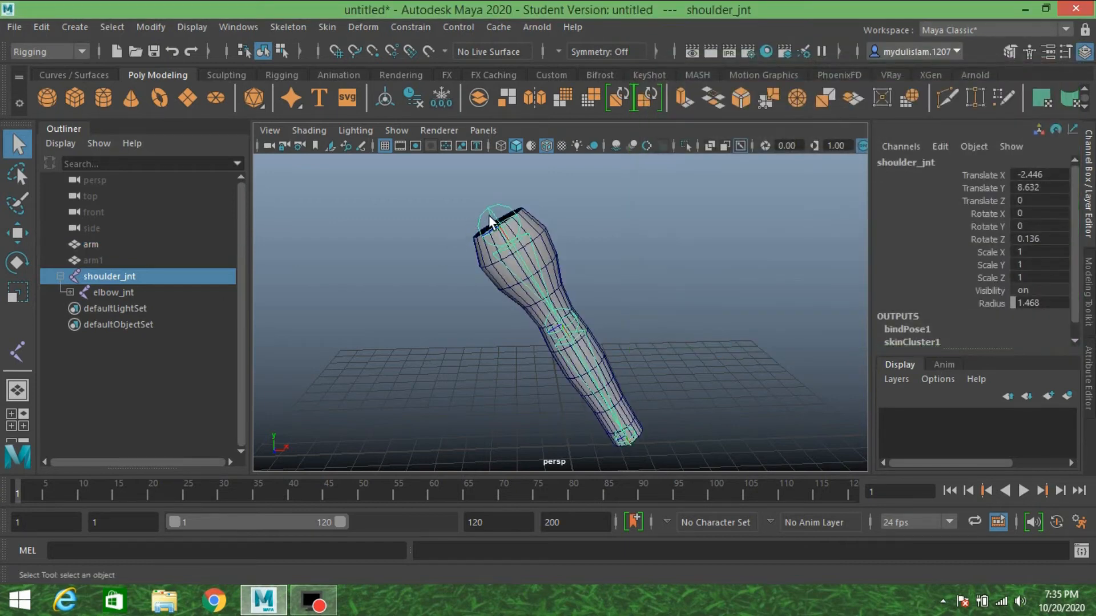
Try rotating the shoulder joint by about 31 degrees around its Z axis, and undo the rotation.
left_click(16, 263)
scroll(606, 291, "down", 3)
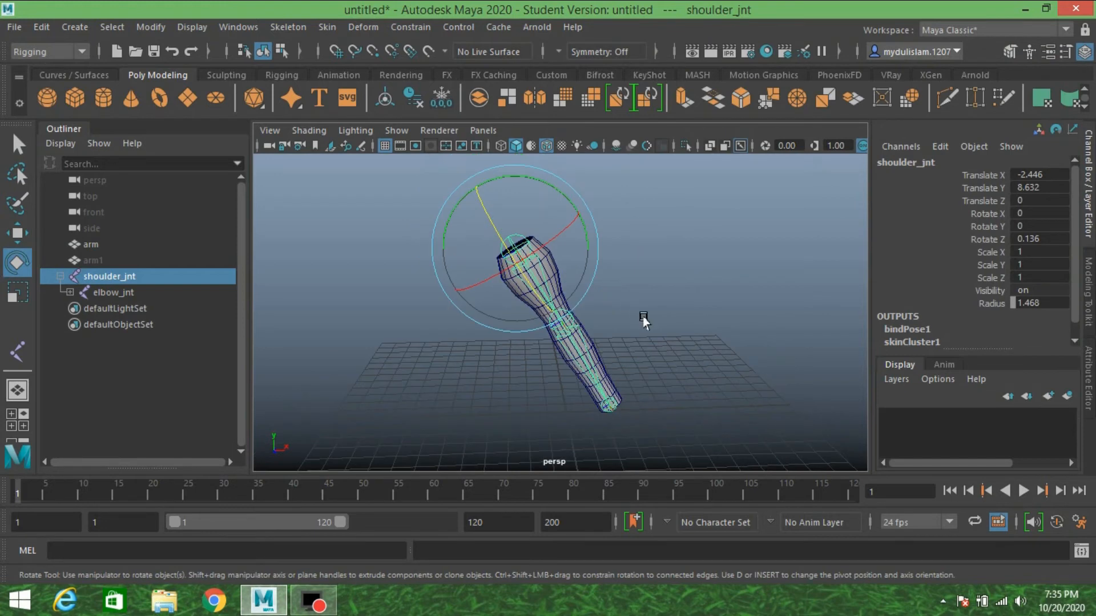
left_click_drag(642, 313, 592, 292, "alt")
left_click_drag(516, 294, 486, 254)
key("ctrl+z")
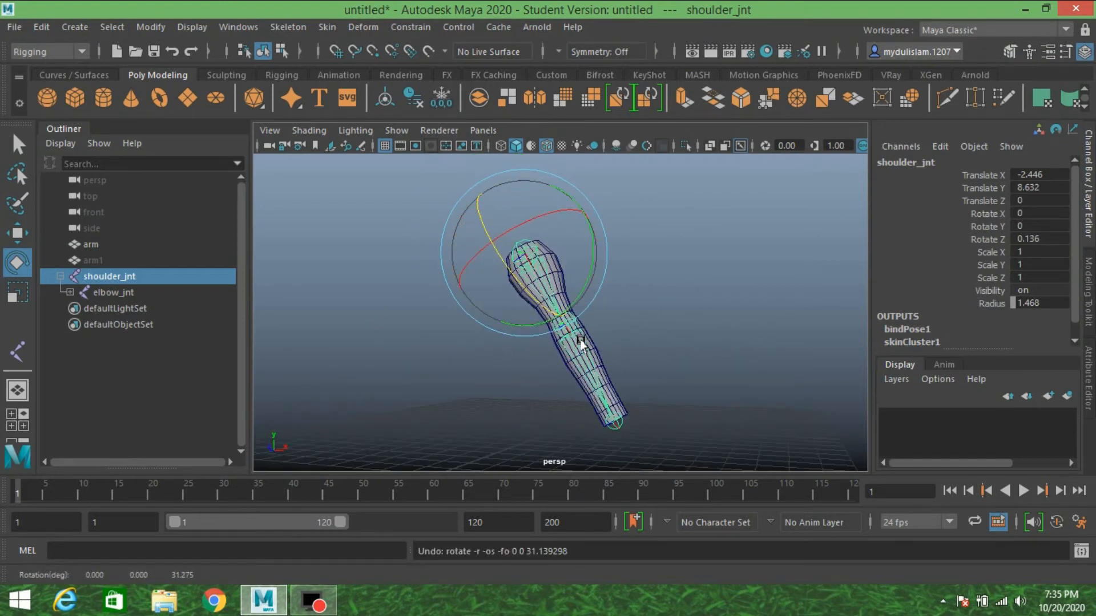
Bend the bound arm by rotating the elbow joint around its Z axis to about 99 degrees.
left_click(566, 325)
left_click(17, 147)
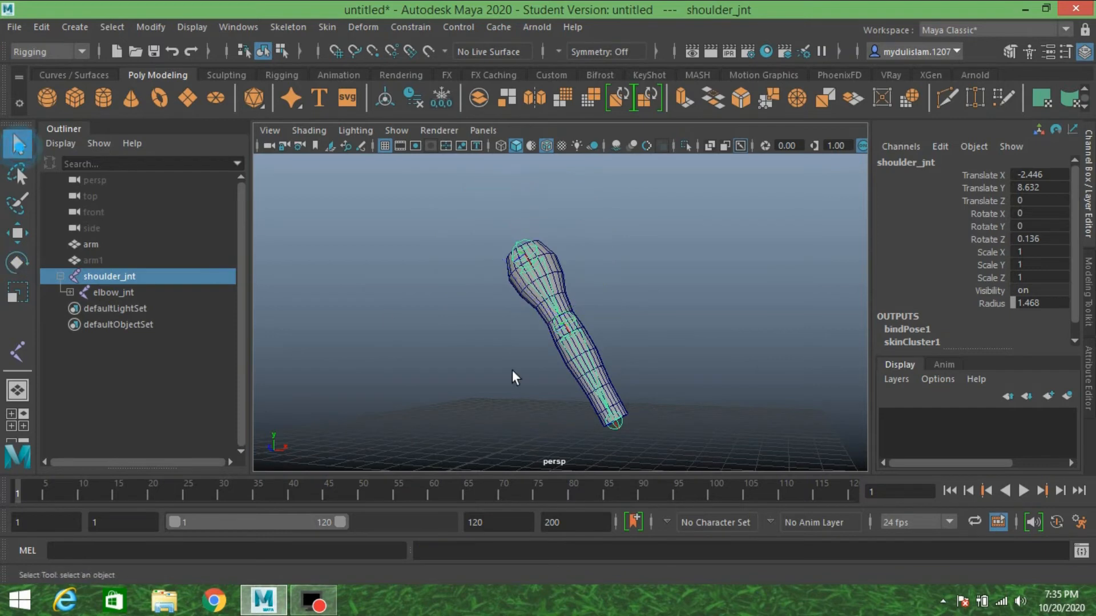
left_click(562, 329)
key("e")
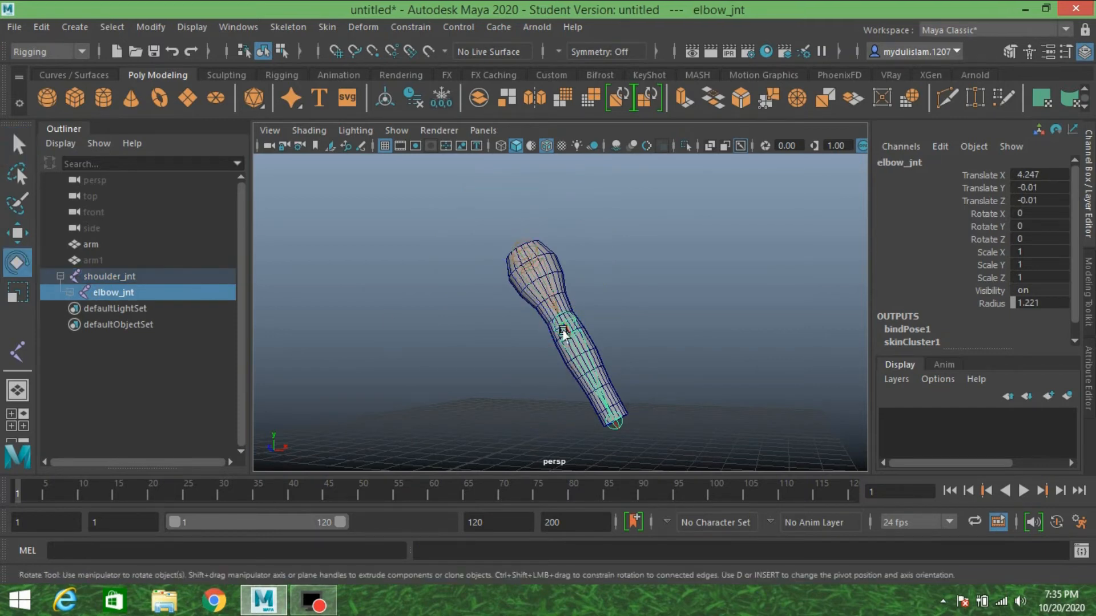
left_click_drag(558, 359, 493, 315)
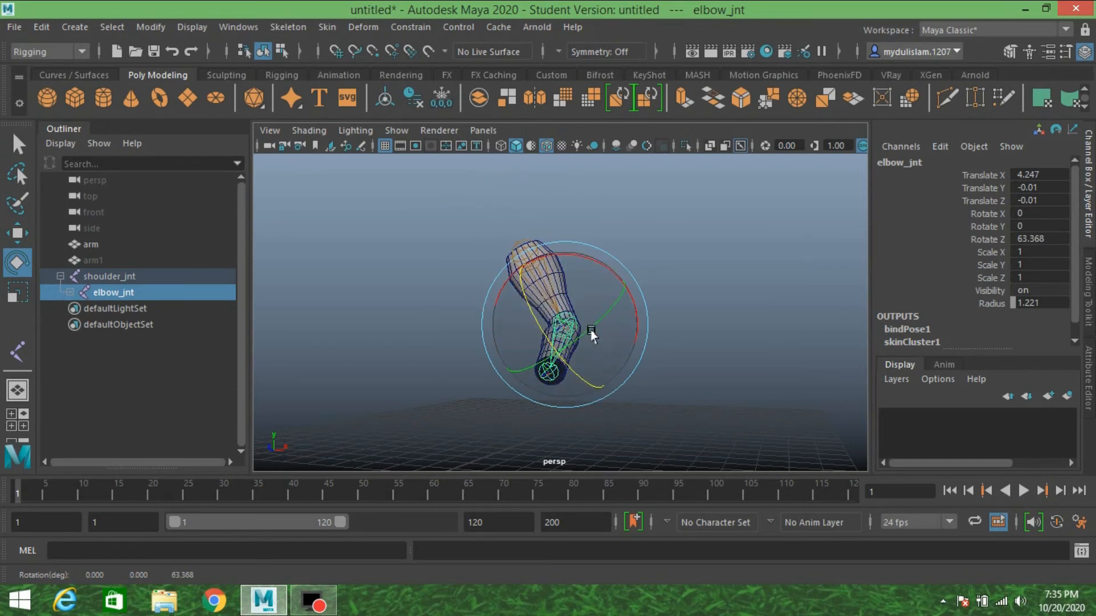
left_click_drag(706, 369, 617, 397, "alt")
scroll(619, 397, "up", 4)
middle_click_drag(623, 389, 648, 375, "alt")
scroll(648, 374, "down", 2)
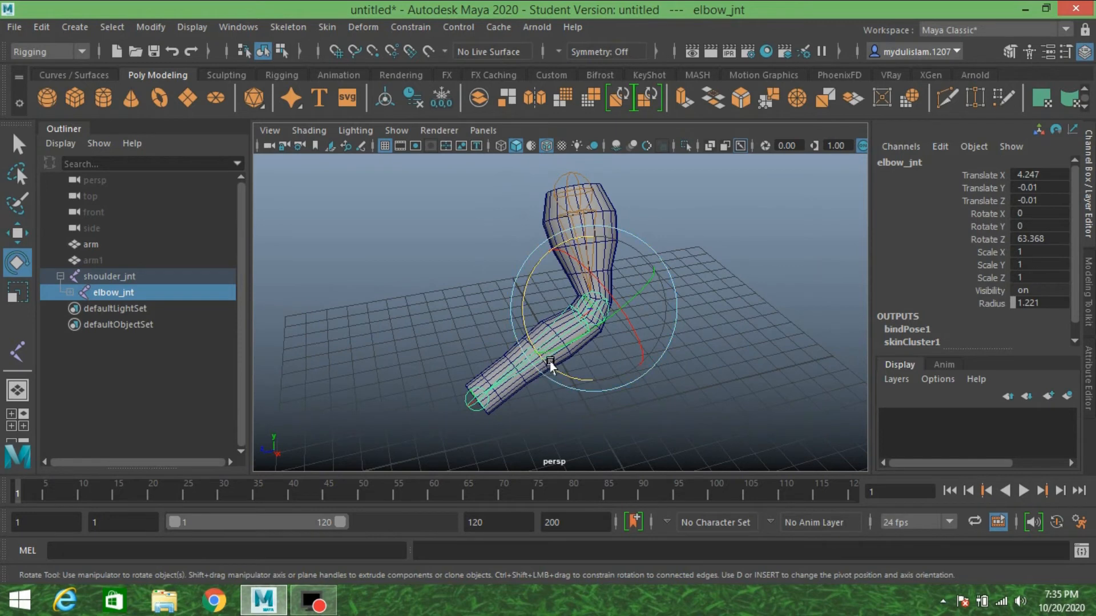
left_click_drag(553, 366, 440, 337)
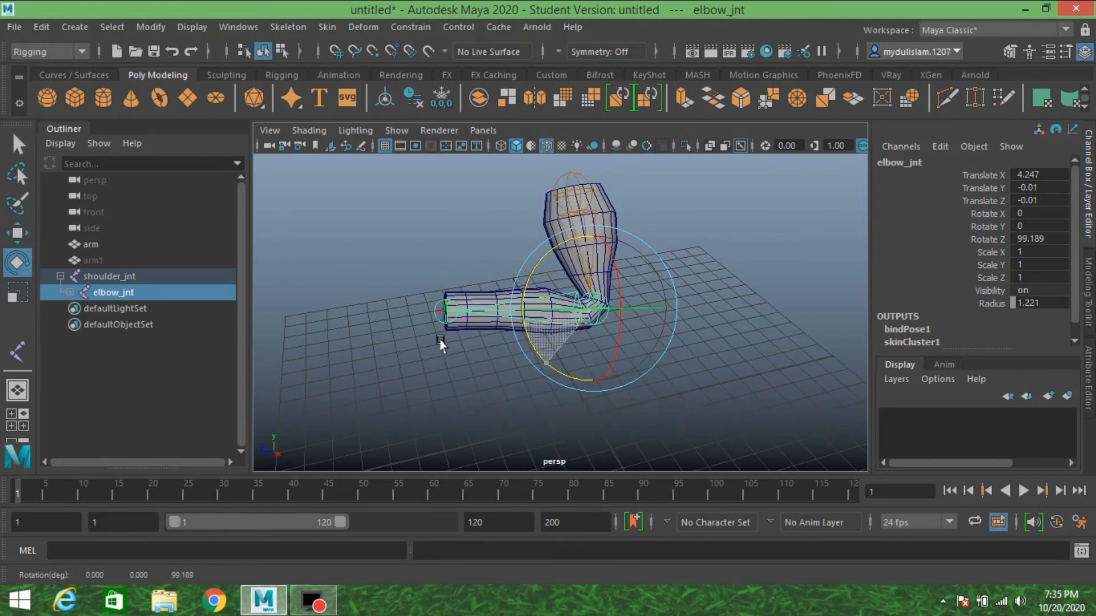
Select the ring of arm mesh vertices just above the elbow bend in vertex component mode.
scroll(497, 343, "up", 5)
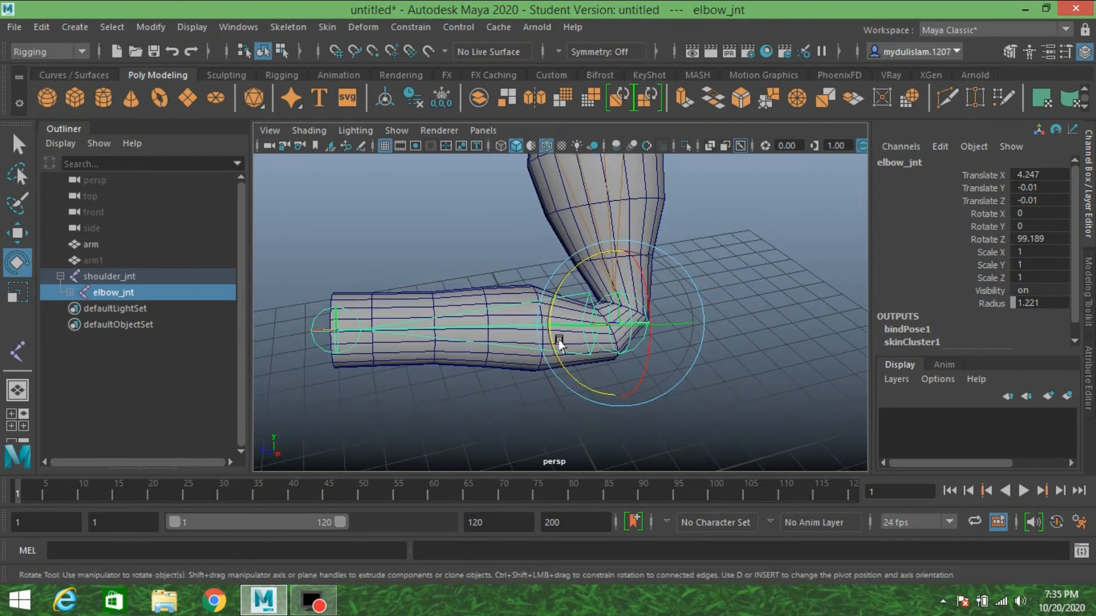
left_click_drag(559, 340, 530, 340, "alt")
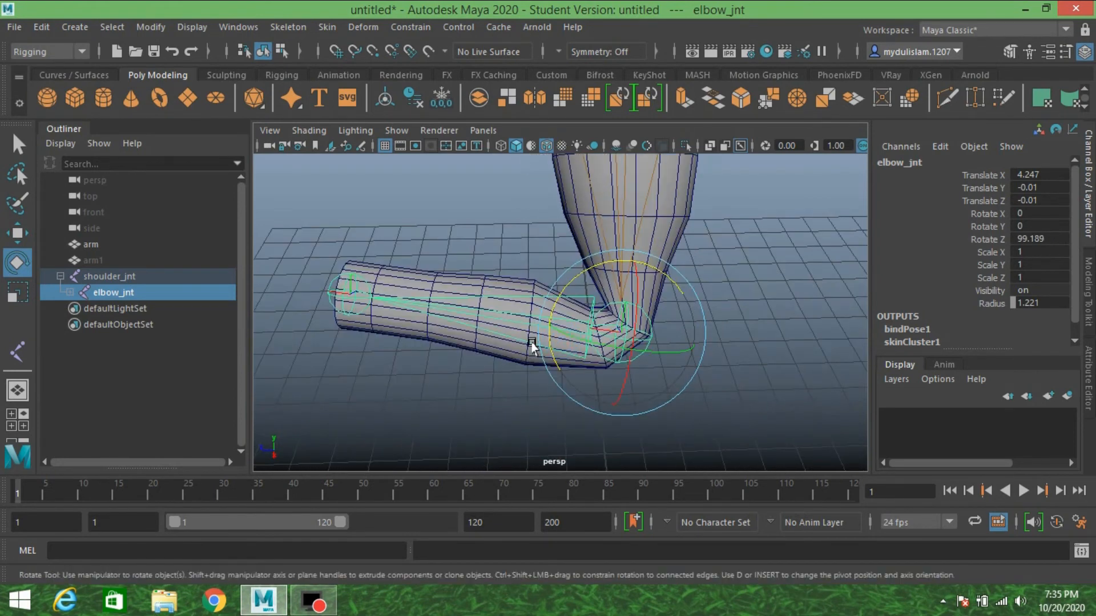
middle_click_drag(530, 341, 513, 359, "alt")
left_click(27, 142)
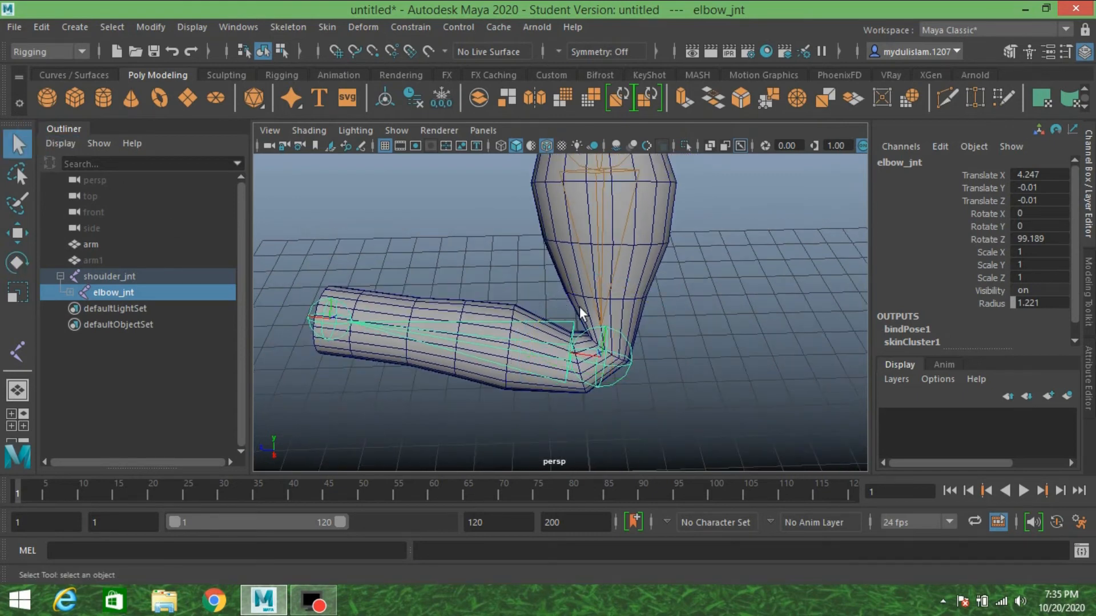
left_click(631, 322)
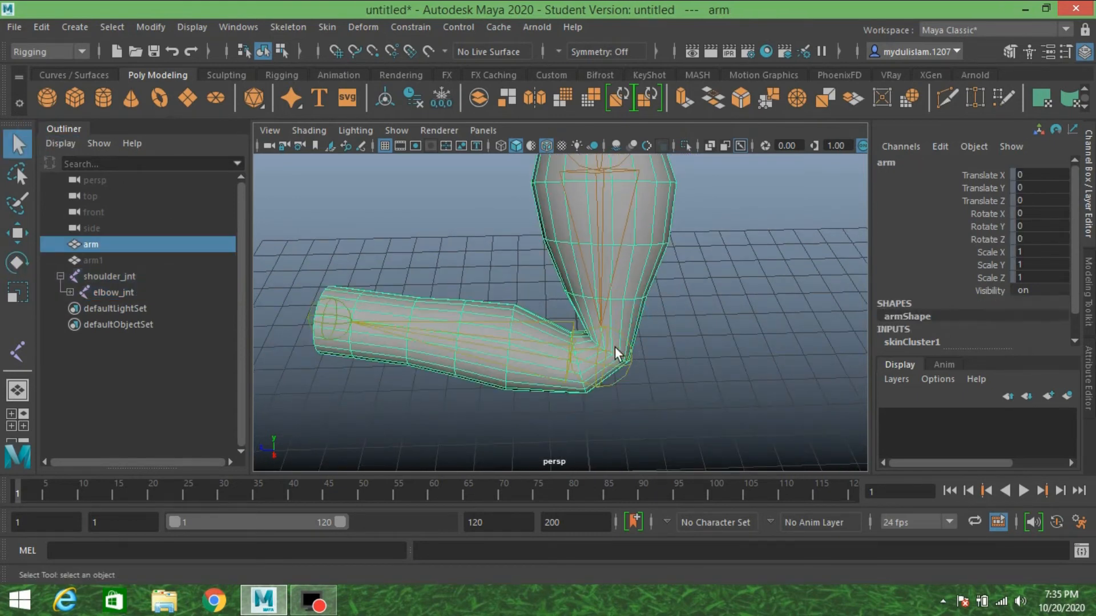
left_click(1010, 50)
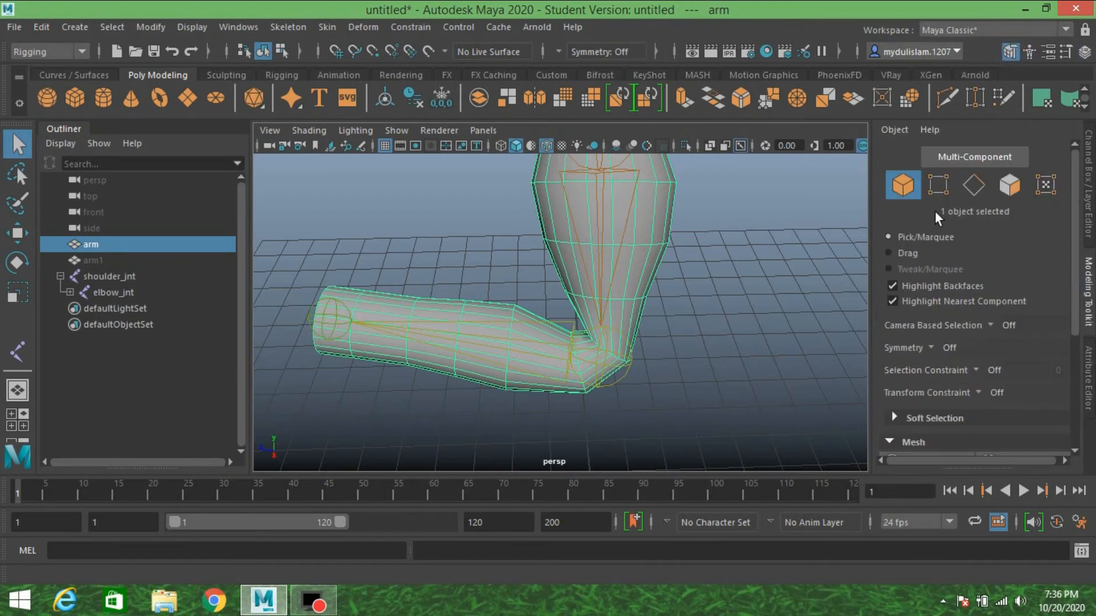
left_click(938, 184)
left_click(618, 359)
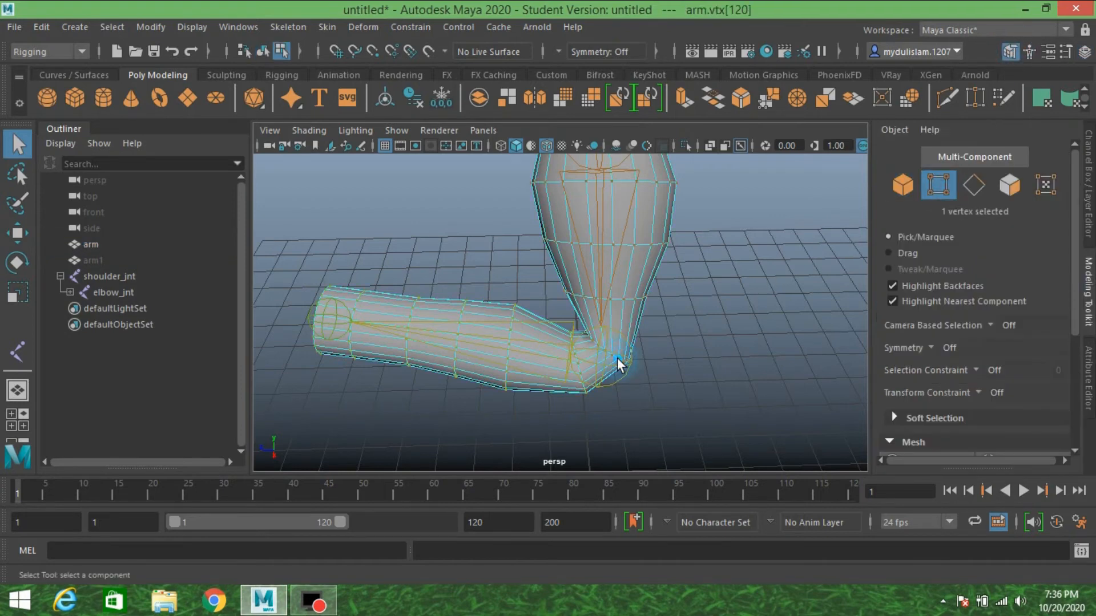
double_click(613, 359)
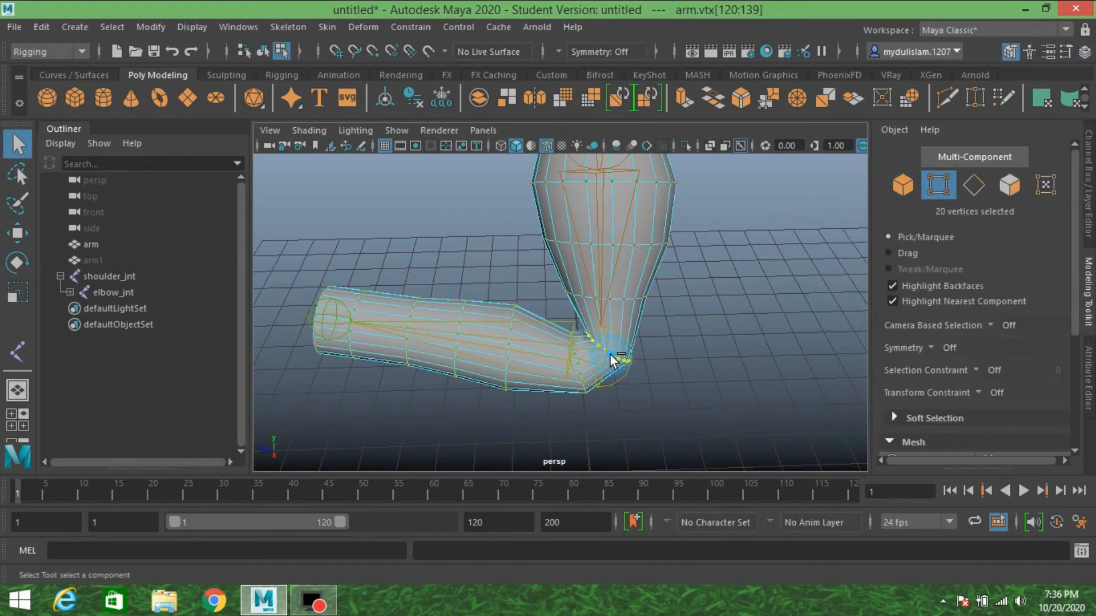
Open the Component Editor beside the elbow and show the Smooth Skins weights of the selected vertices.
left_click(231, 34)
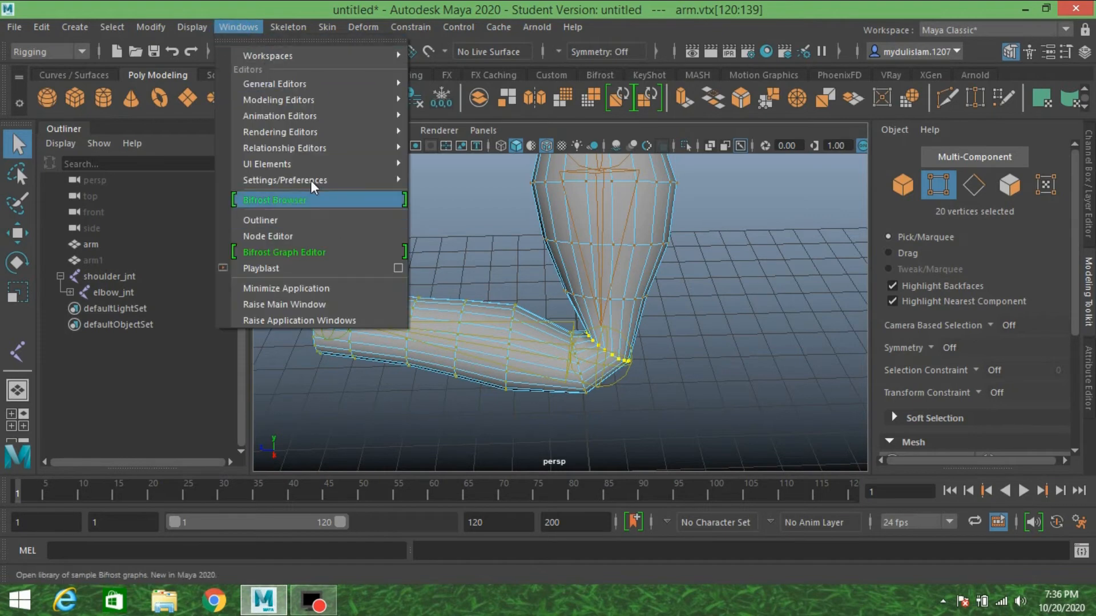
left_click(355, 84)
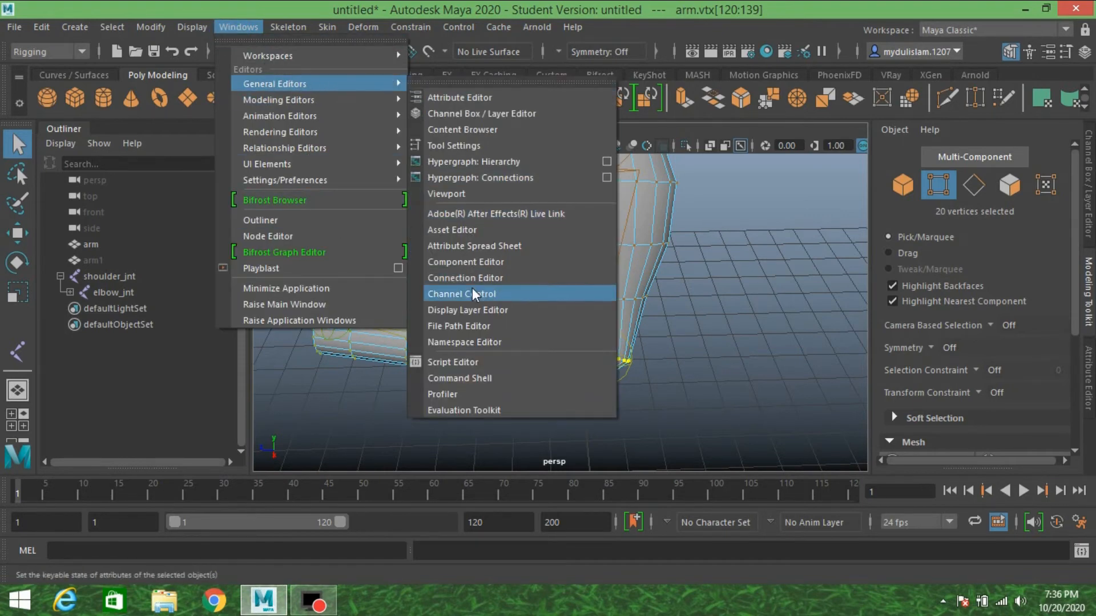
left_click(473, 263)
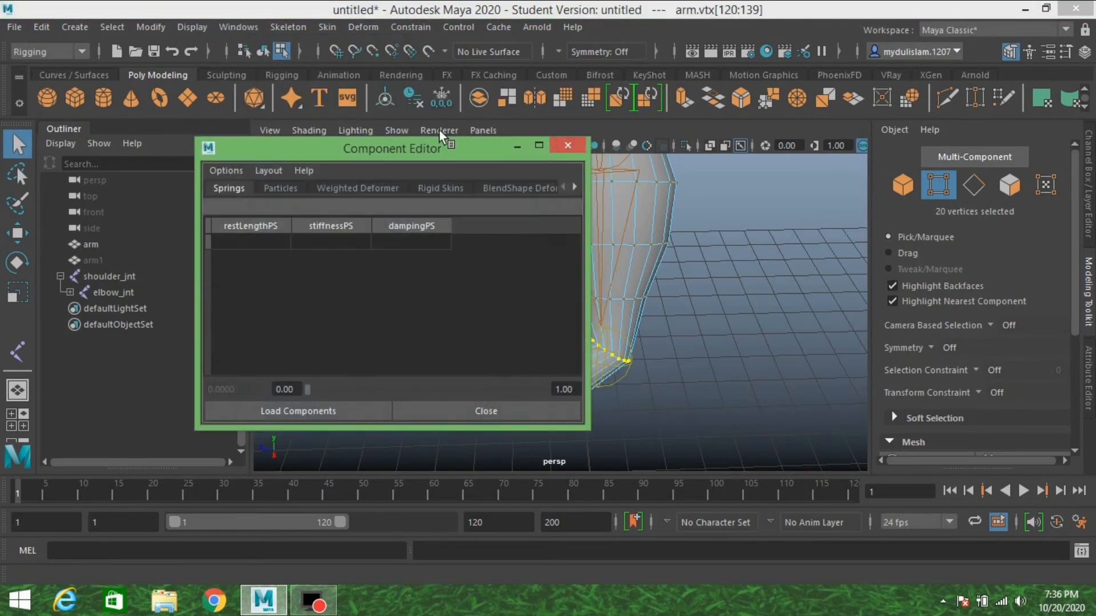
left_click_drag(397, 164, 279, 36)
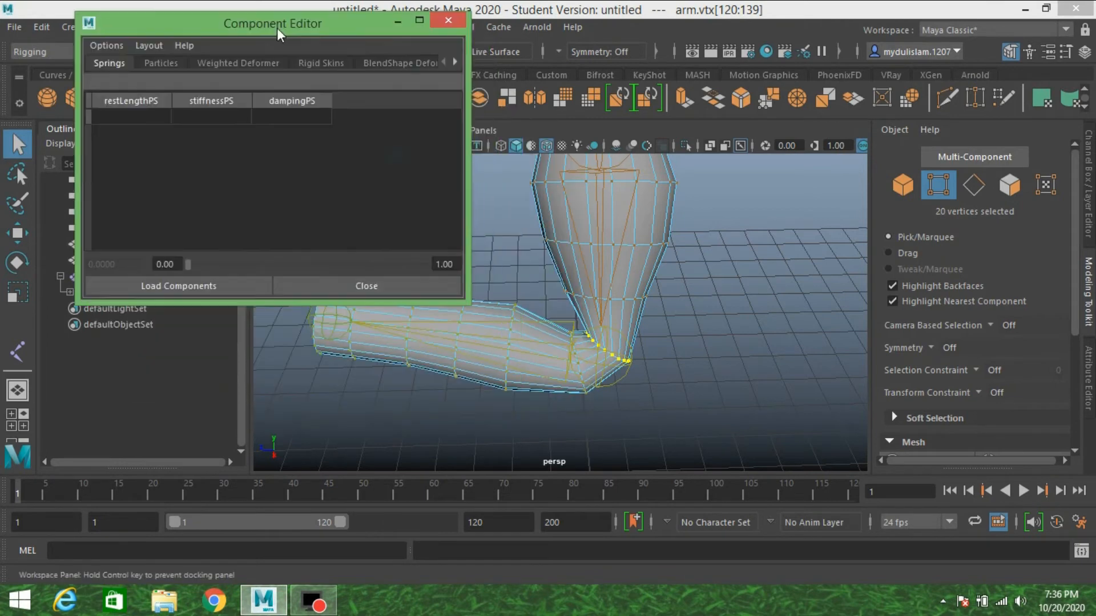
left_click(455, 63)
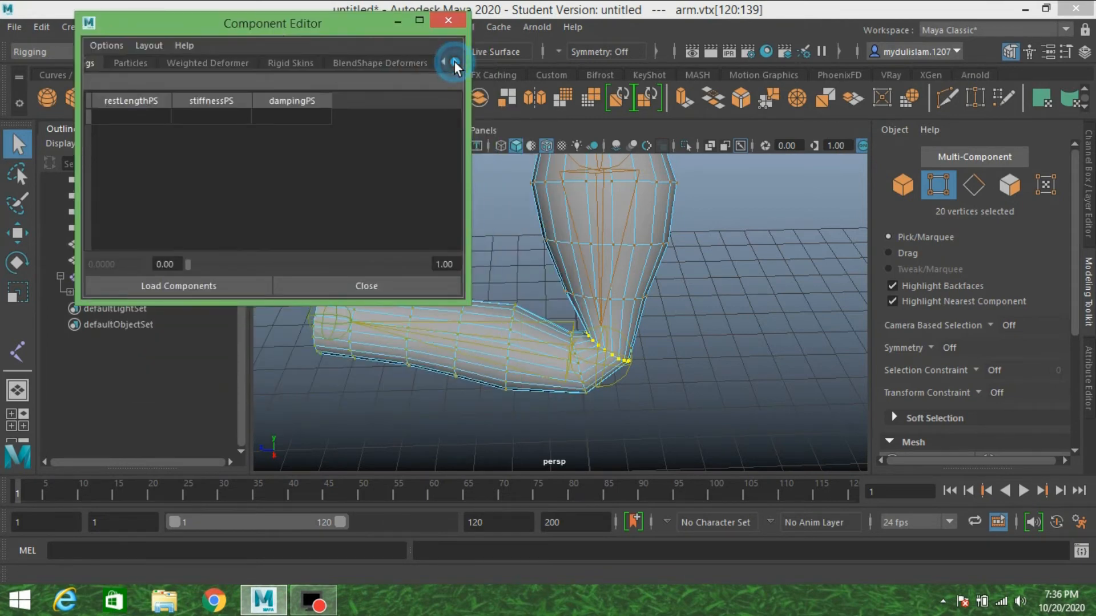
left_click(455, 63)
left_click(397, 65)
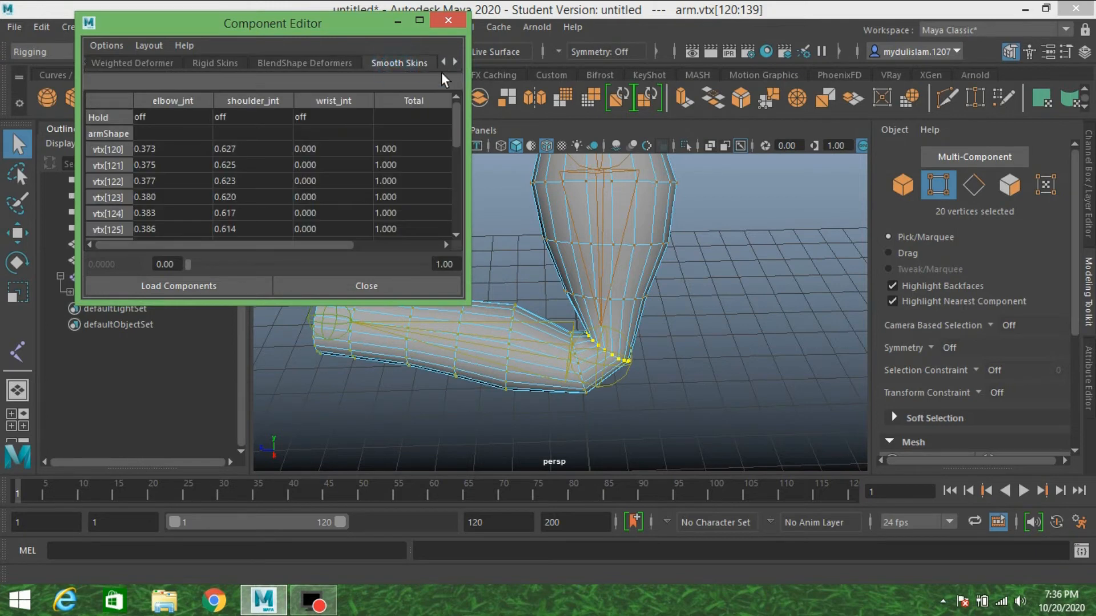
Adjust the selected vertices' skin weights, taking elbow_jnt to about 0.26 and shoulder_jnt to about 0.63.
left_click(171, 103)
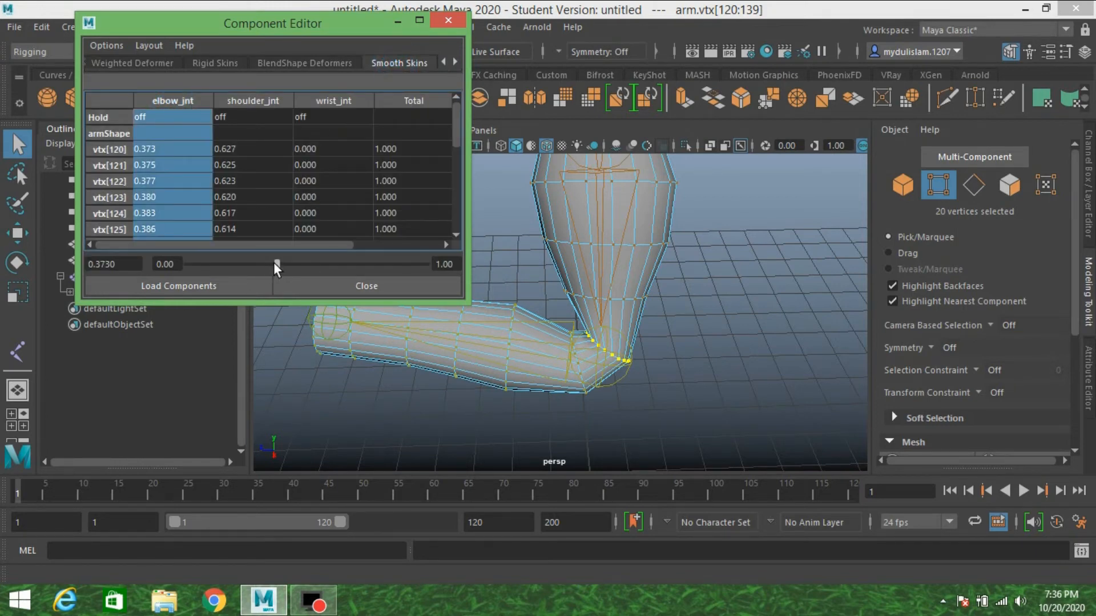
left_click_drag(275, 263, 252, 278)
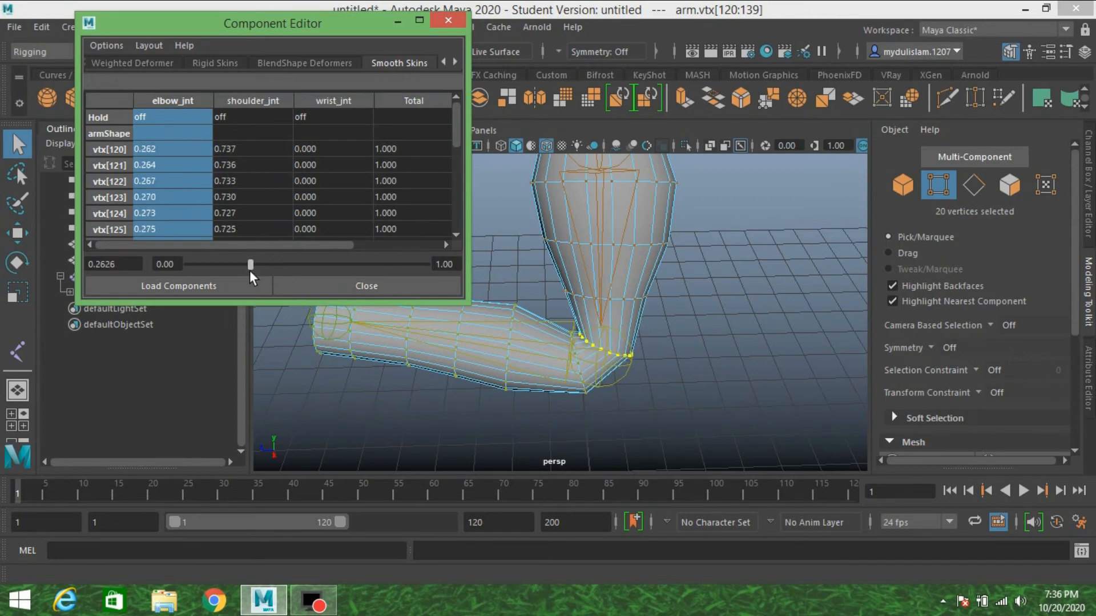
left_click(258, 101)
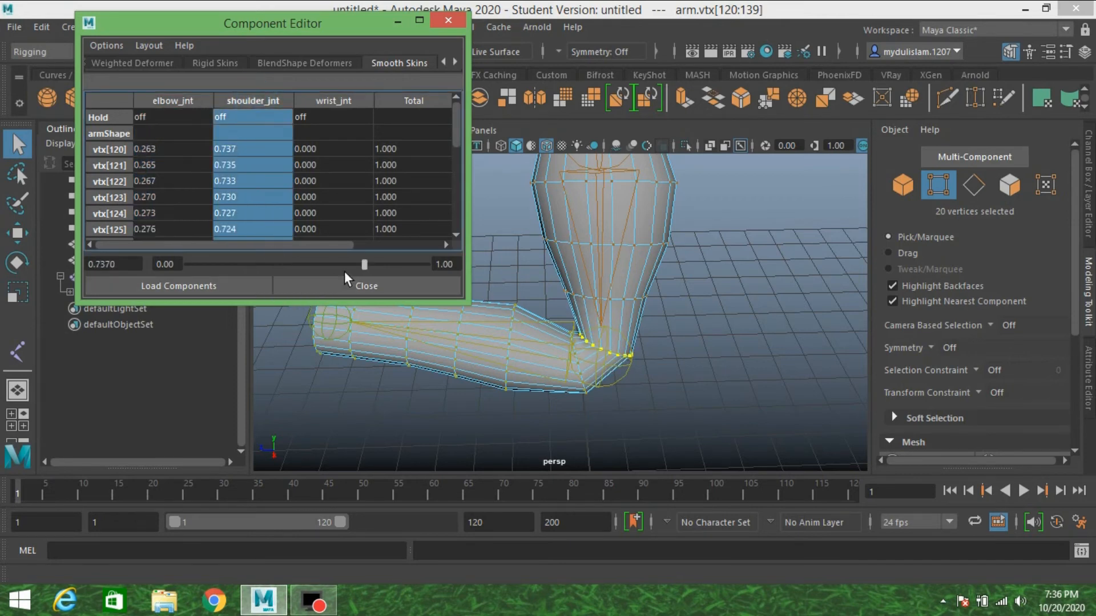
left_click_drag(365, 268, 340, 282)
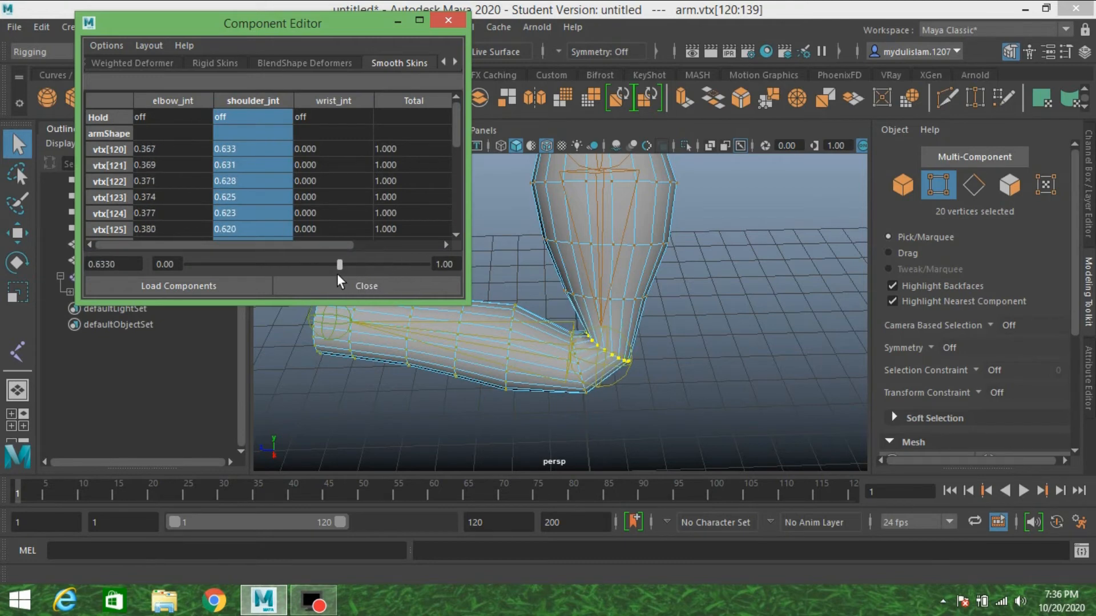
Slightly lower the selected vertices' elbow_jnt skin weight, close the Component Editor and return to object selection mode.
left_click(335, 103)
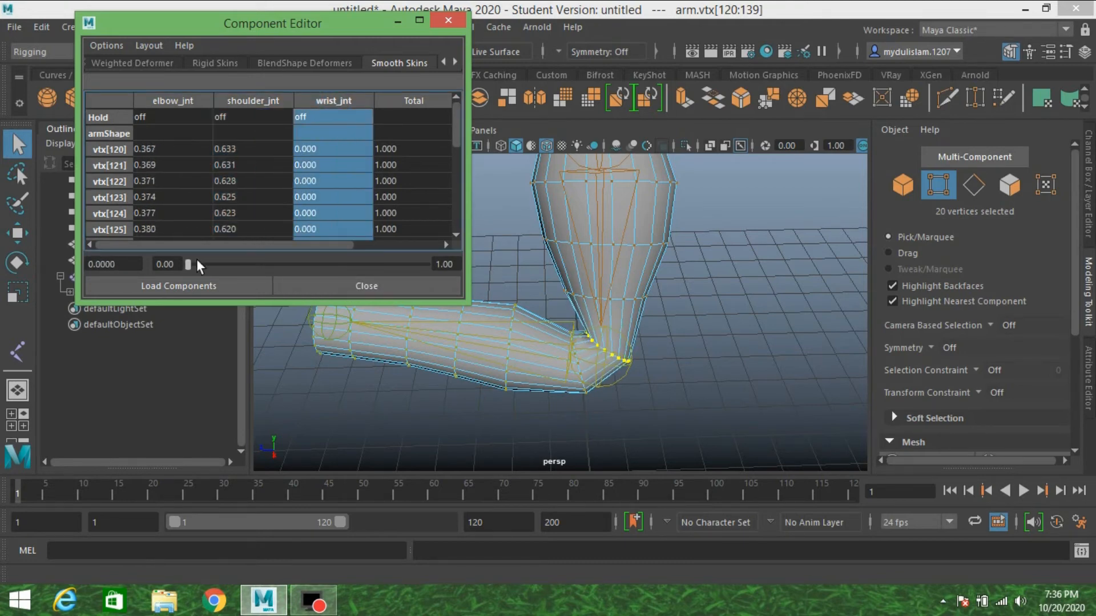
mouse_move(188, 264)
left_mouse_down()
mouse_move(214, 274)
mouse_move(182, 274)
left_mouse_up()
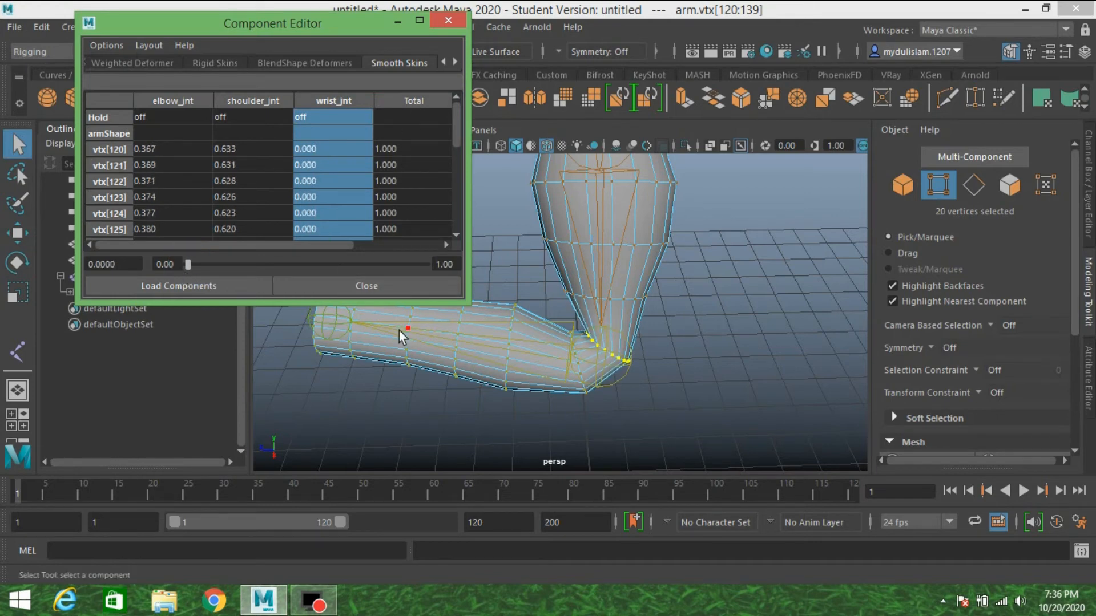
left_click(181, 103)
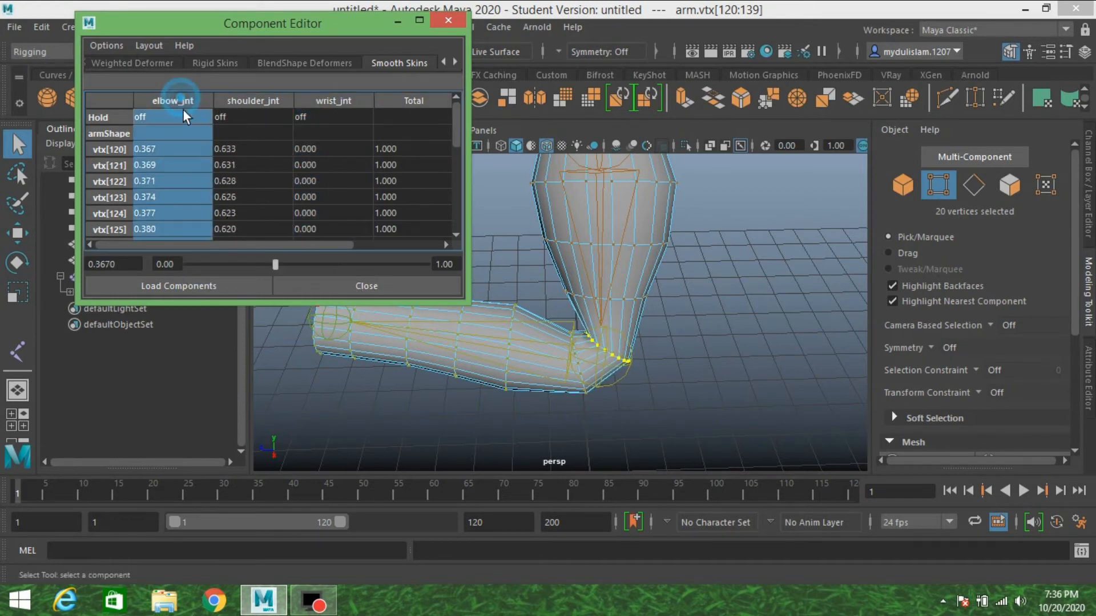
left_click_drag(279, 271, 264, 271)
left_click(366, 286)
key("F8")
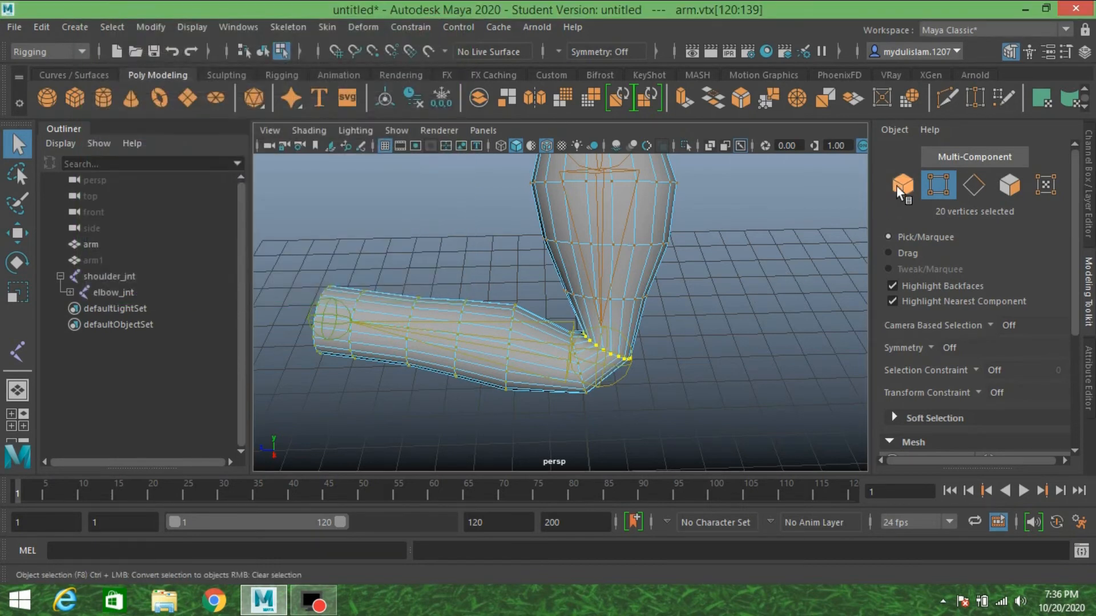
Straighten the bent arm by setting the elbow joint's Rotate Z to 0.
left_click_drag(542, 365, 639, 345, "alt")
left_click(1090, 214)
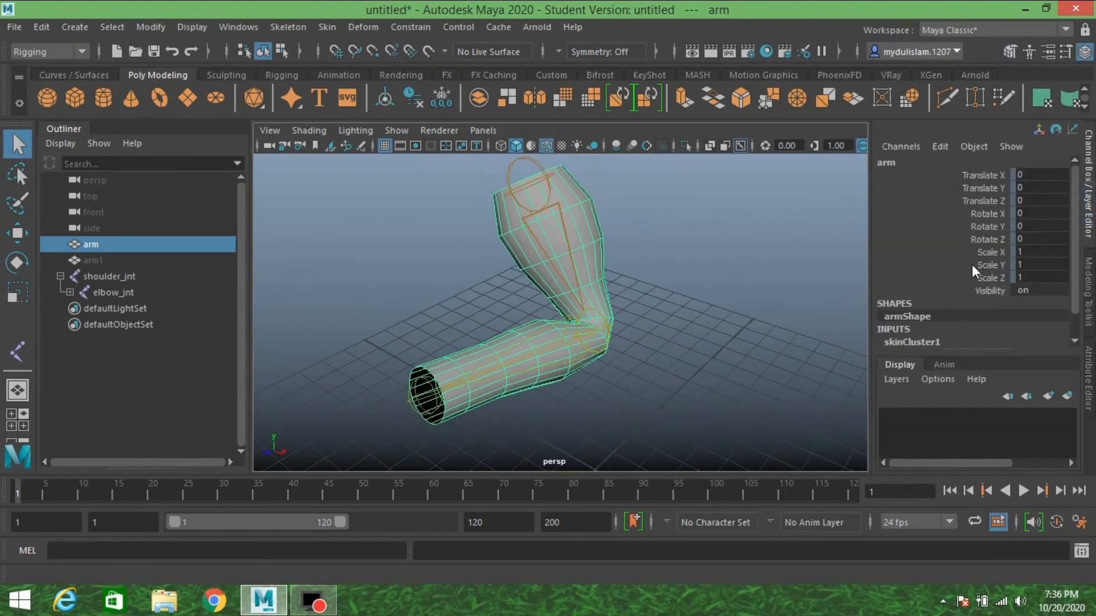
left_click(583, 331)
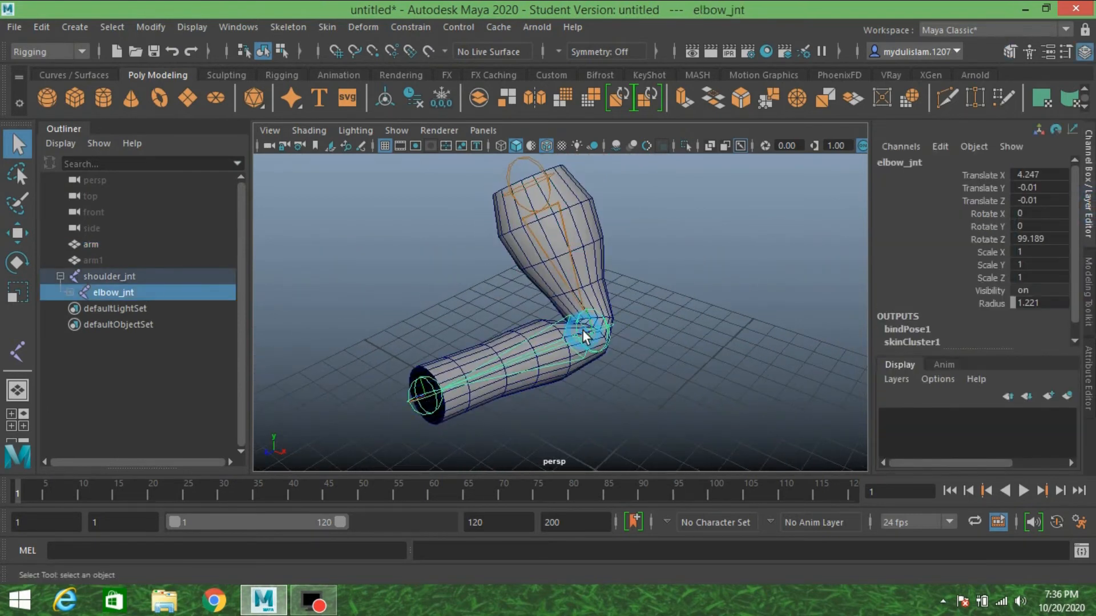
left_click(10, 267)
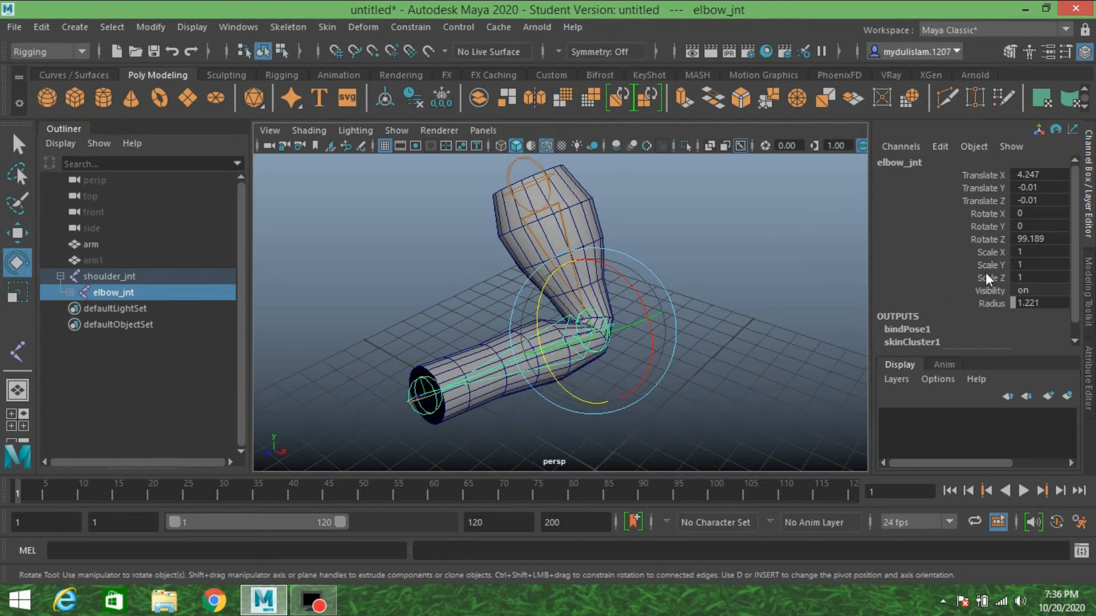
left_click(1021, 240)
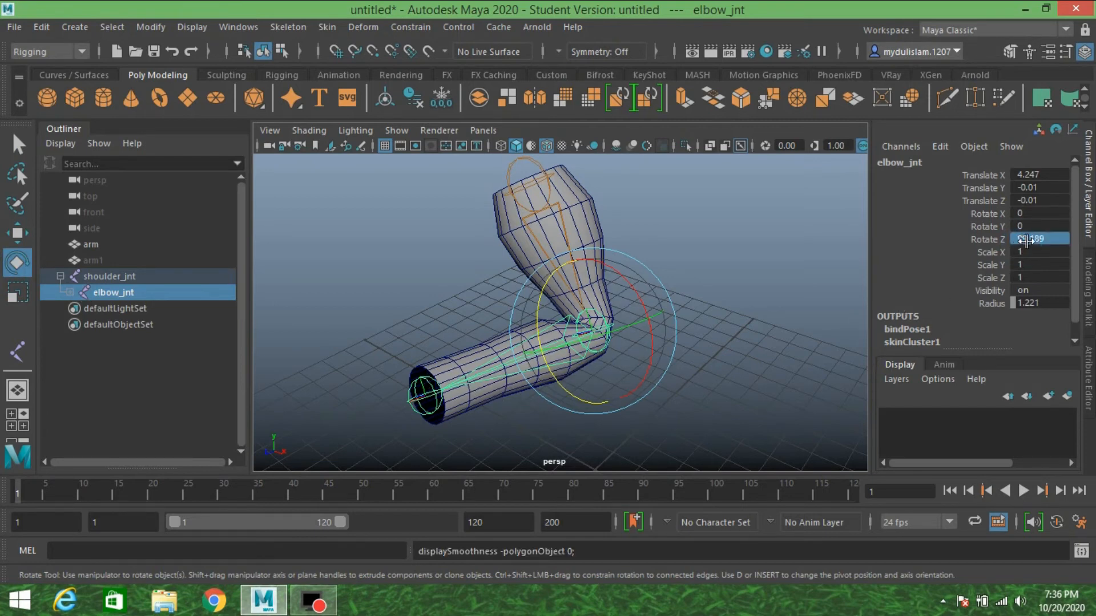
double_click(1024, 240)
type("0")
key("Return")
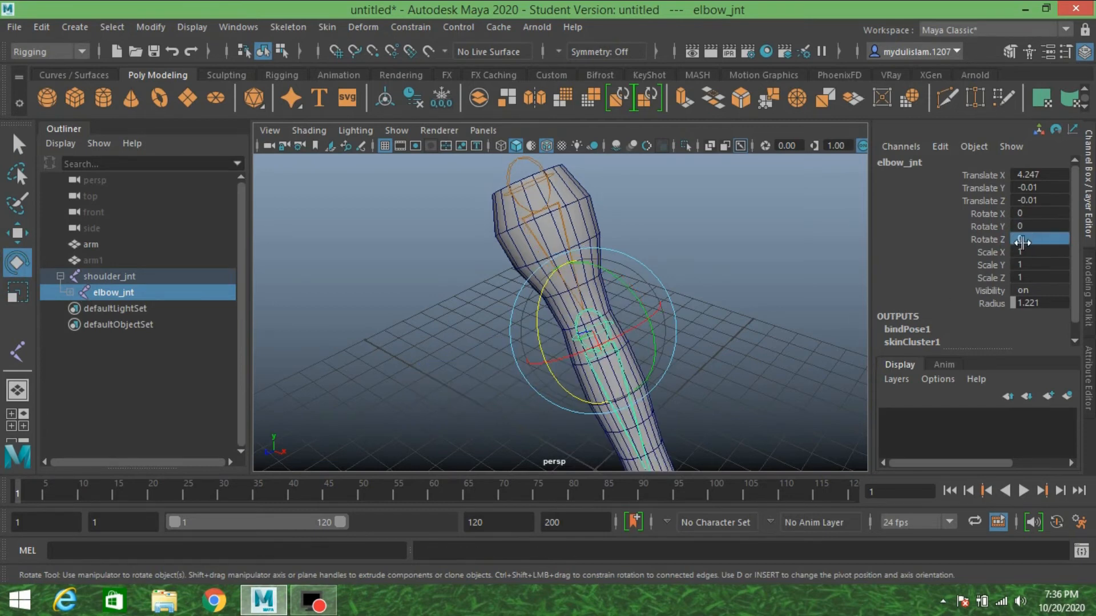
Create a NURBS circle at the origin and move it along X to about -3.59, away from the arm.
left_click(18, 149)
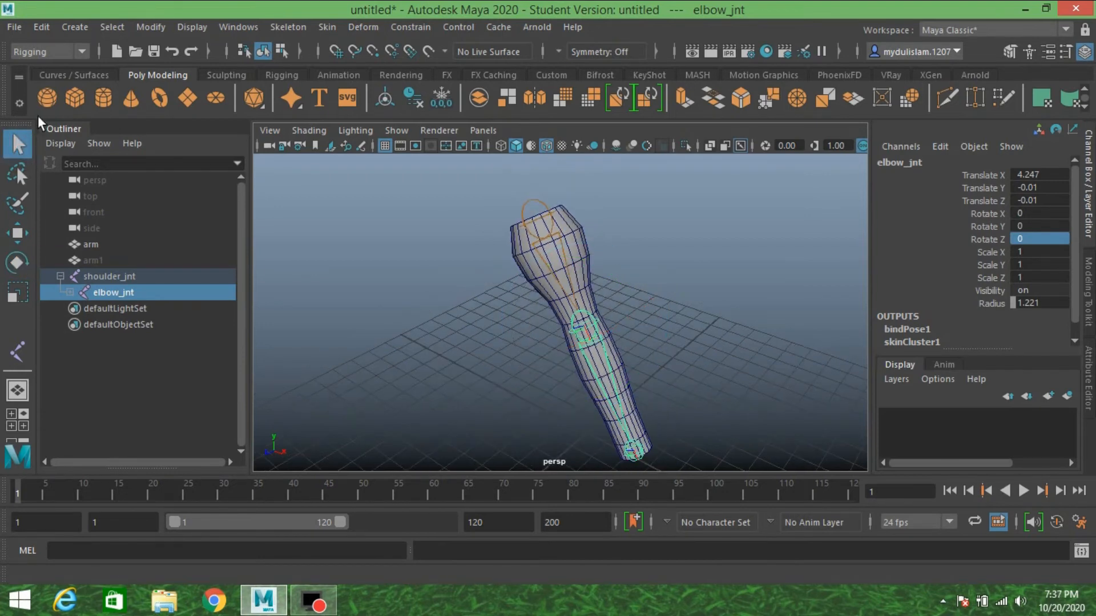
left_click(60, 76)
left_click(47, 98)
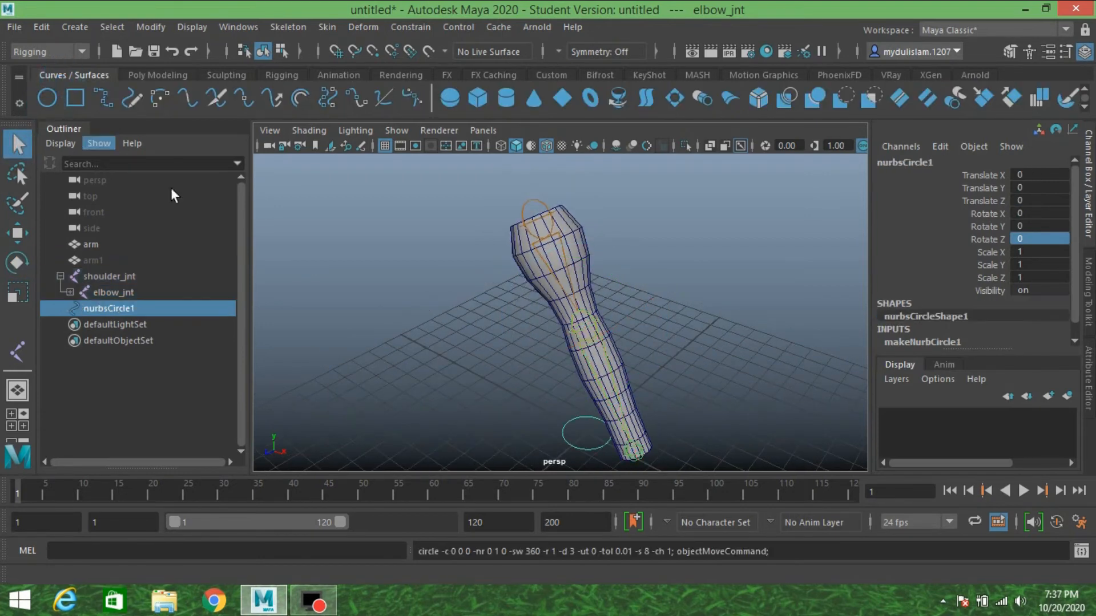
mouse_move(538, 360)
left_mouse_down("alt")
mouse_move(558, 353)
mouse_move(545, 369)
left_mouse_up("alt")
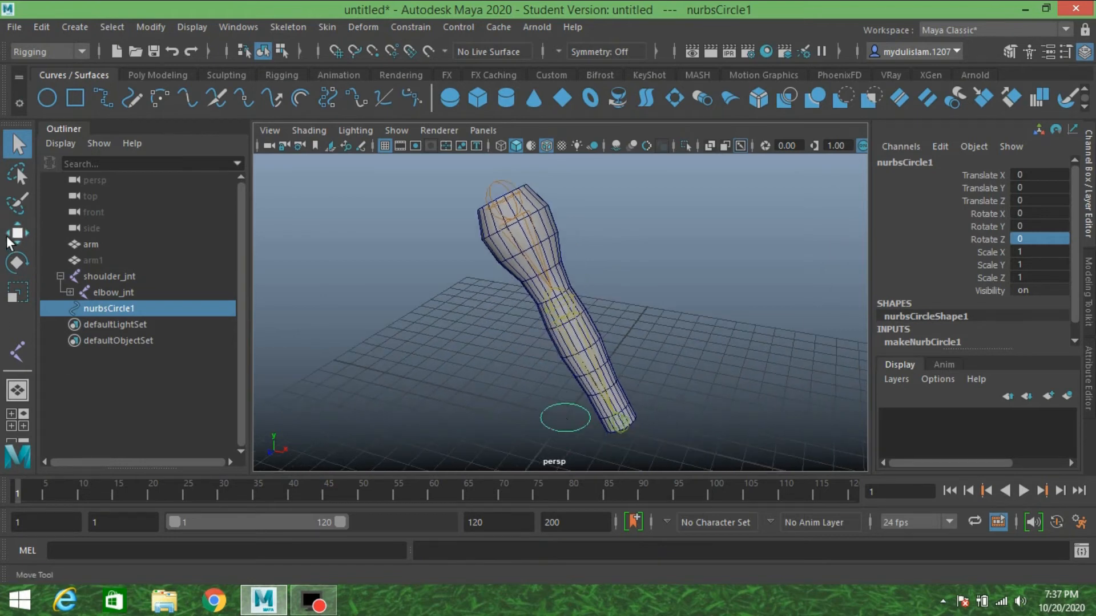
left_click(510, 314)
key("w")
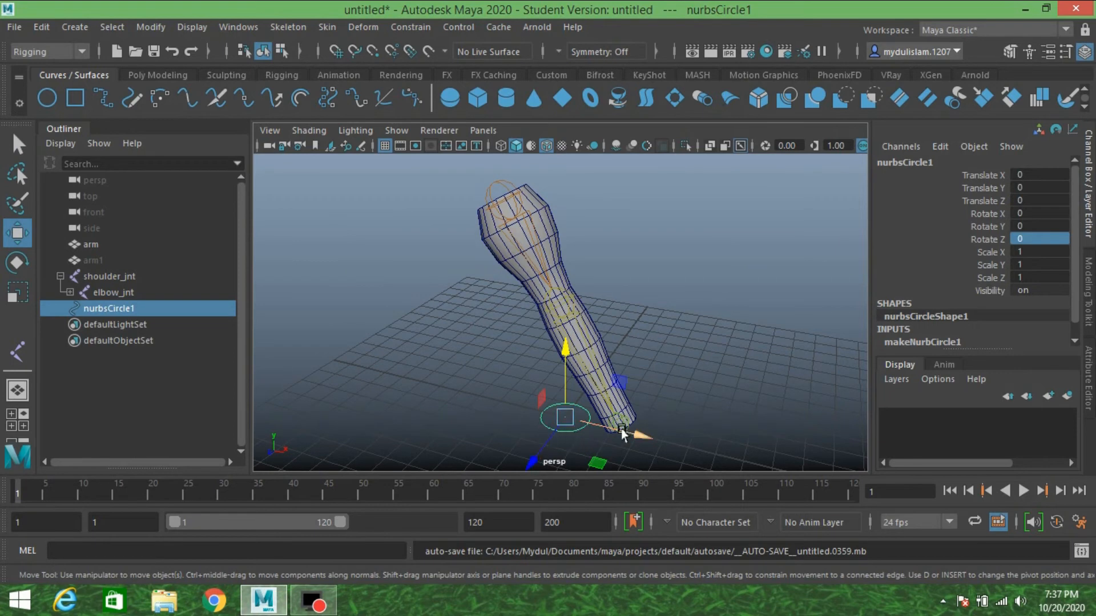
left_click_drag(615, 432, 536, 419)
Select four alternating control vertices of the NURBS circle and scale them outward into a rounded square.
key("f")
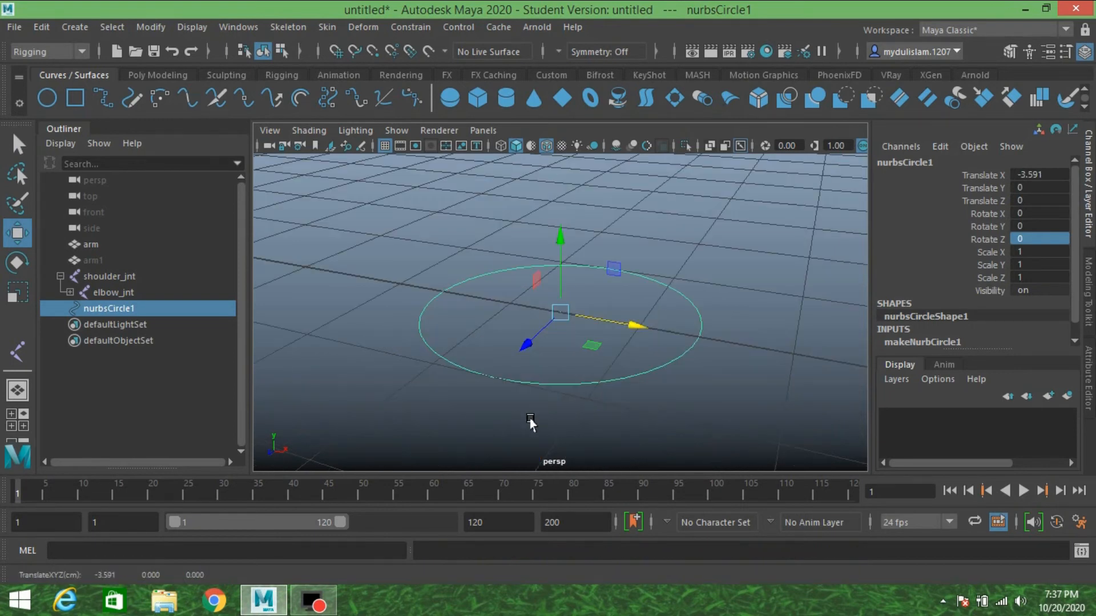
scroll(530, 425, "down", 2)
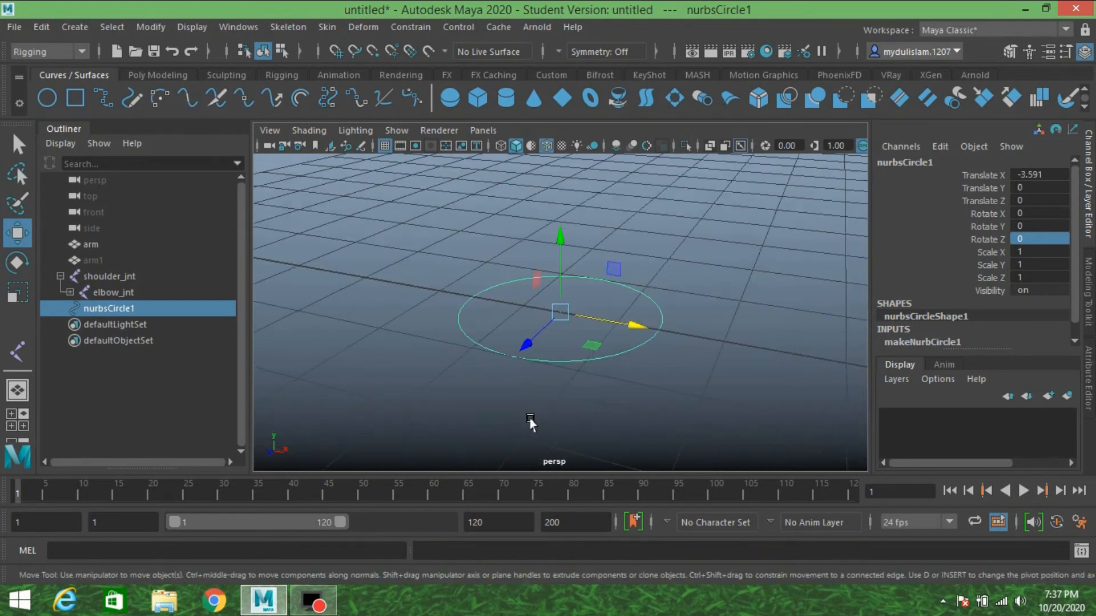
left_click(1009, 52)
left_click(937, 183)
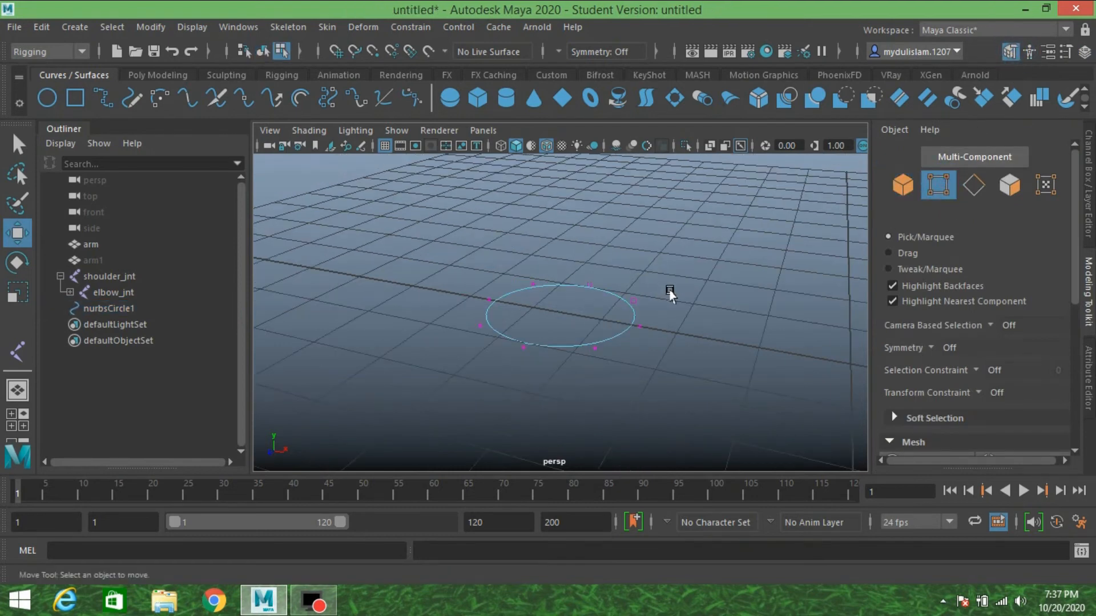
mouse_move(669, 293)
left_mouse_down("alt")
mouse_move(656, 318)
mouse_move(604, 316)
mouse_move(672, 310)
left_mouse_up("alt")
left_click_drag(521, 241, 561, 275)
left_click_drag(692, 313, 613, 288, "shift")
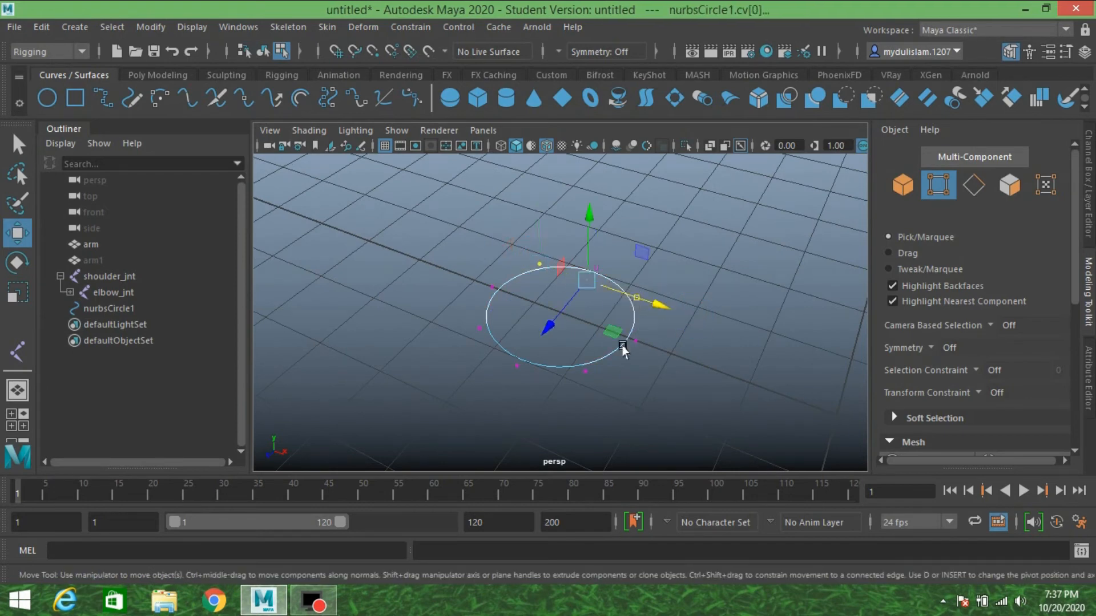
left_click_drag(591, 397, 560, 349, "shift")
left_click_drag(449, 318, 488, 334, "shift")
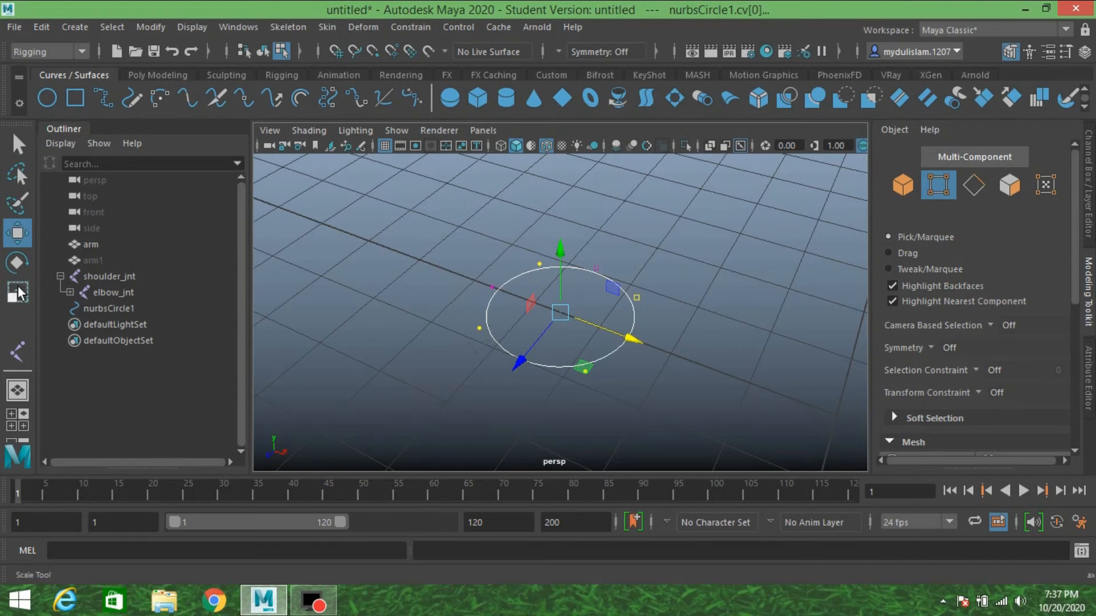
key("r")
left_click_drag(553, 314, 645, 312)
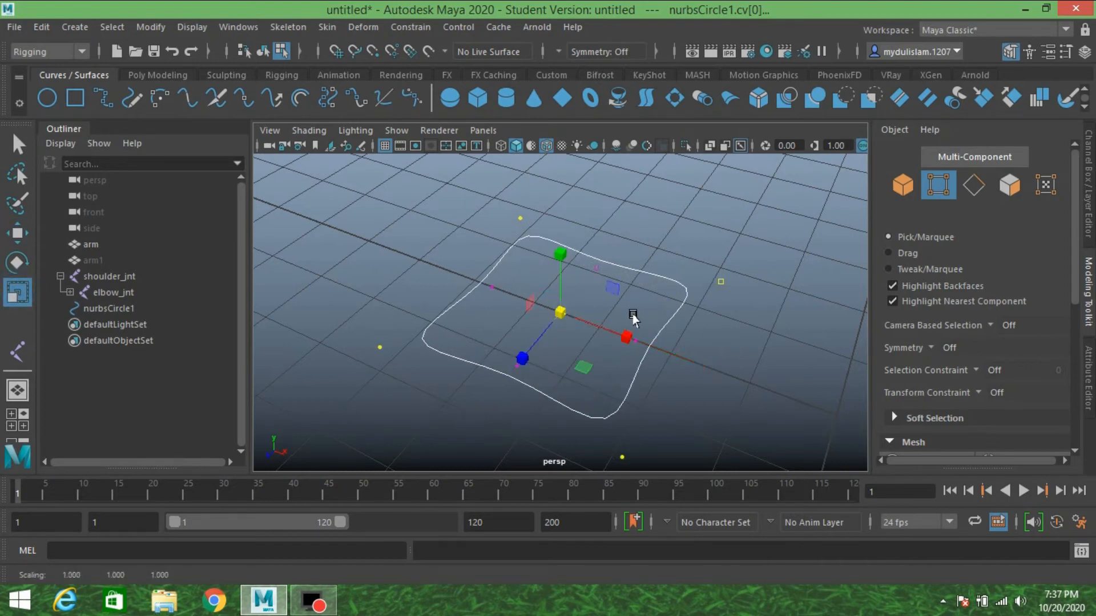
Scale the curve's other four control vertices inward to form a four-pointed star, and return to object selection mode.
left_click(496, 290)
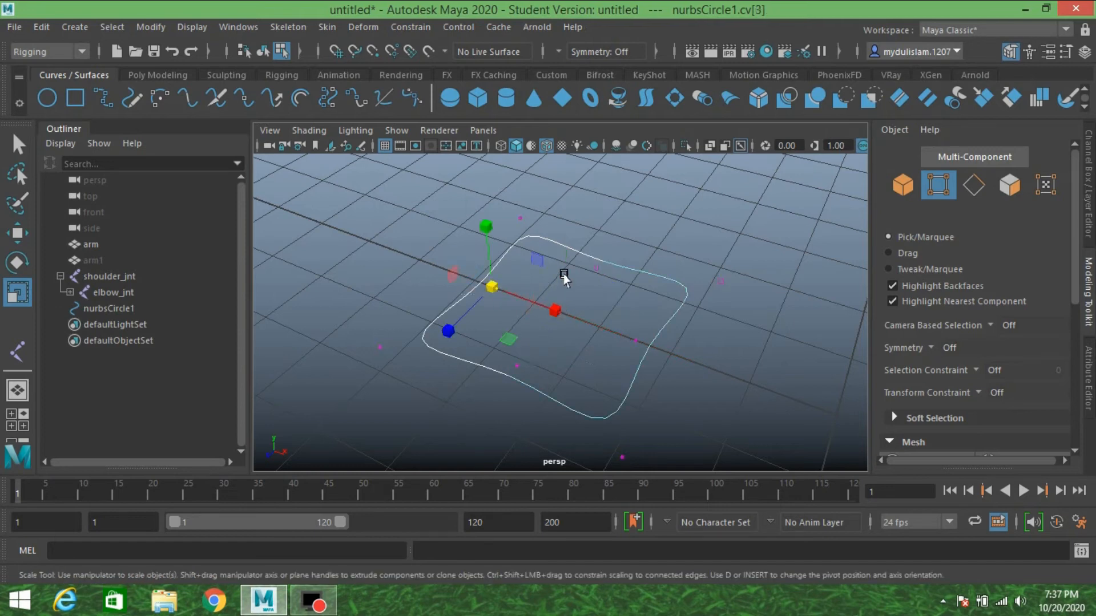
left_click_drag(573, 254, 599, 277)
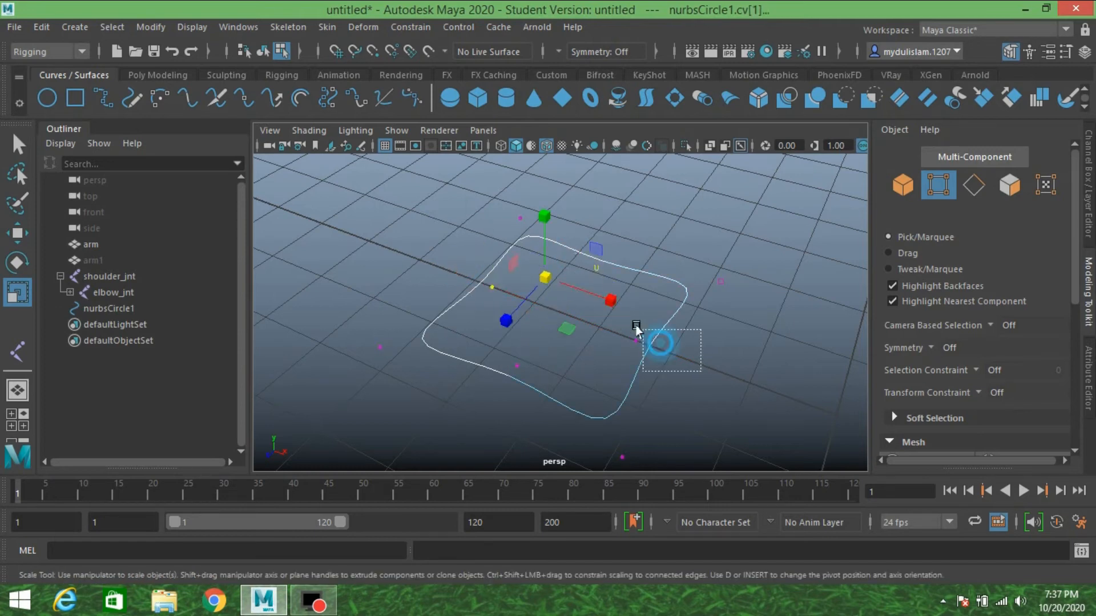
left_click(659, 344, "shift")
left_click(499, 360, "shift")
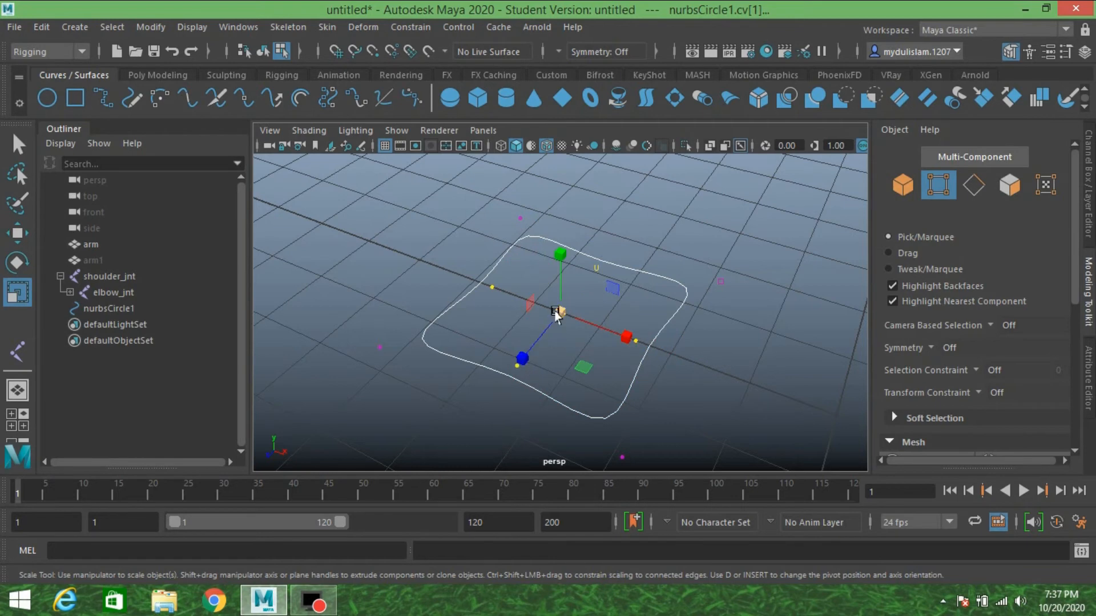
left_click_drag(557, 315, 469, 322)
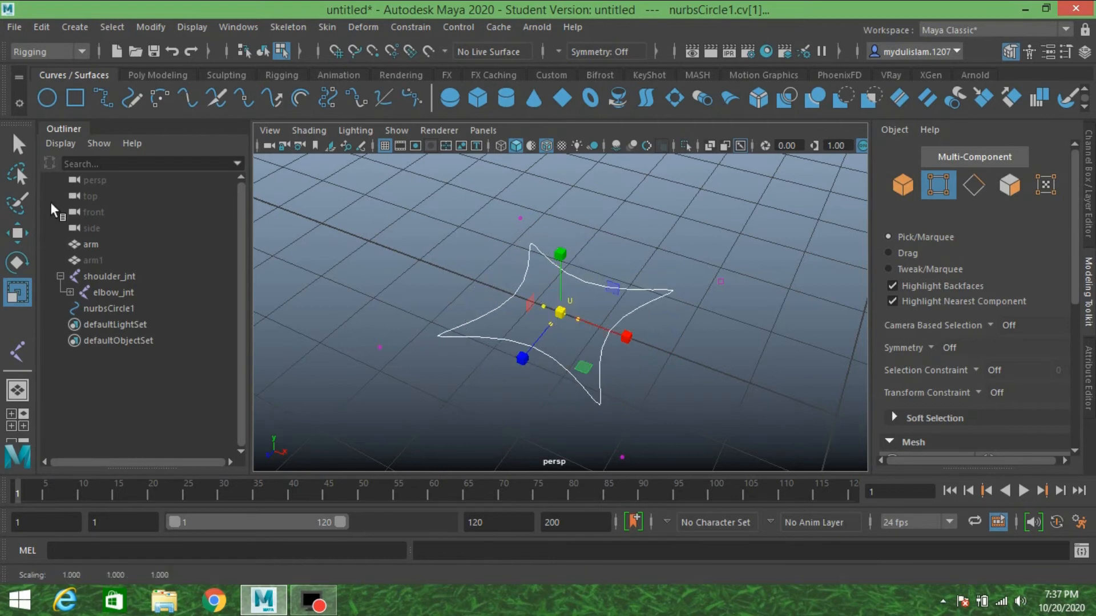
left_click(17, 145)
left_click(891, 183)
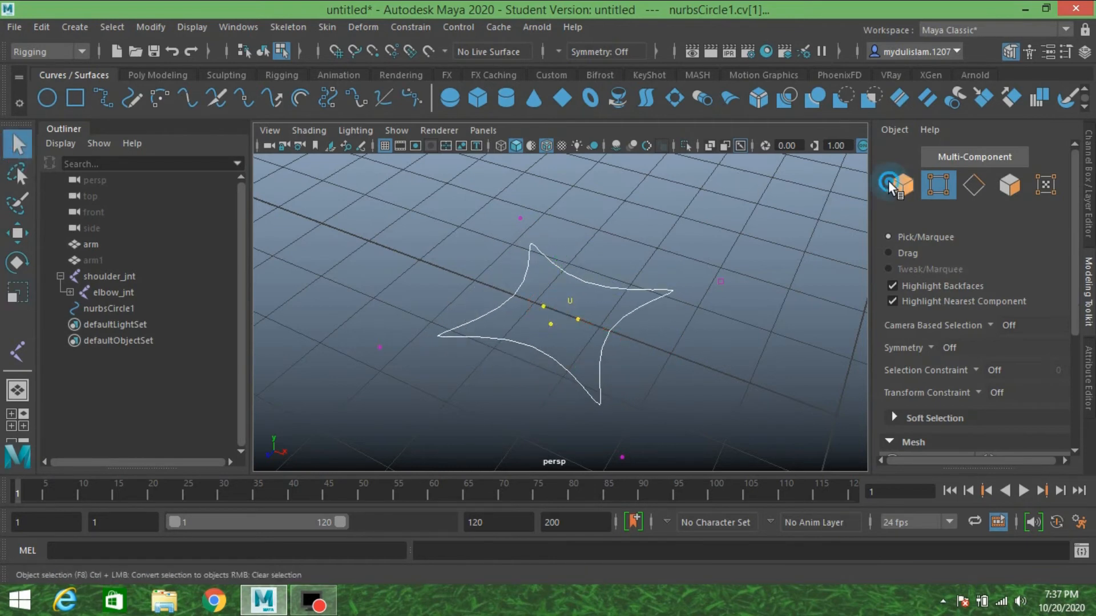
Hide the arm mesh so only the joint chain and the star-shaped control curve are displayed.
scroll(626, 272, "down", 8)
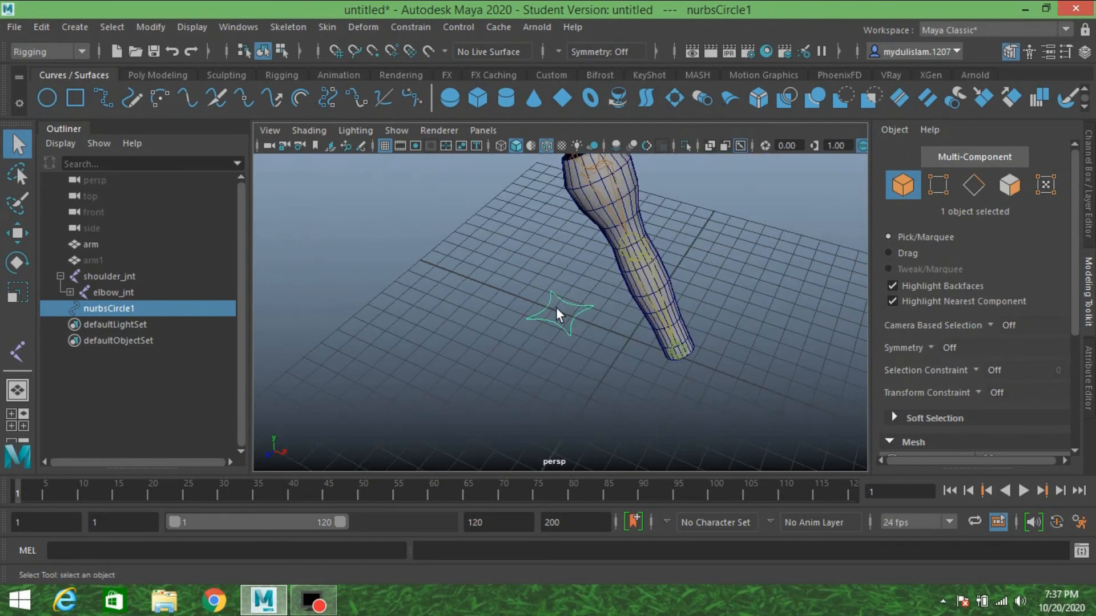
middle_click_drag(556, 307, 546, 332, "alt")
left_click_drag(546, 333, 538, 327, "alt")
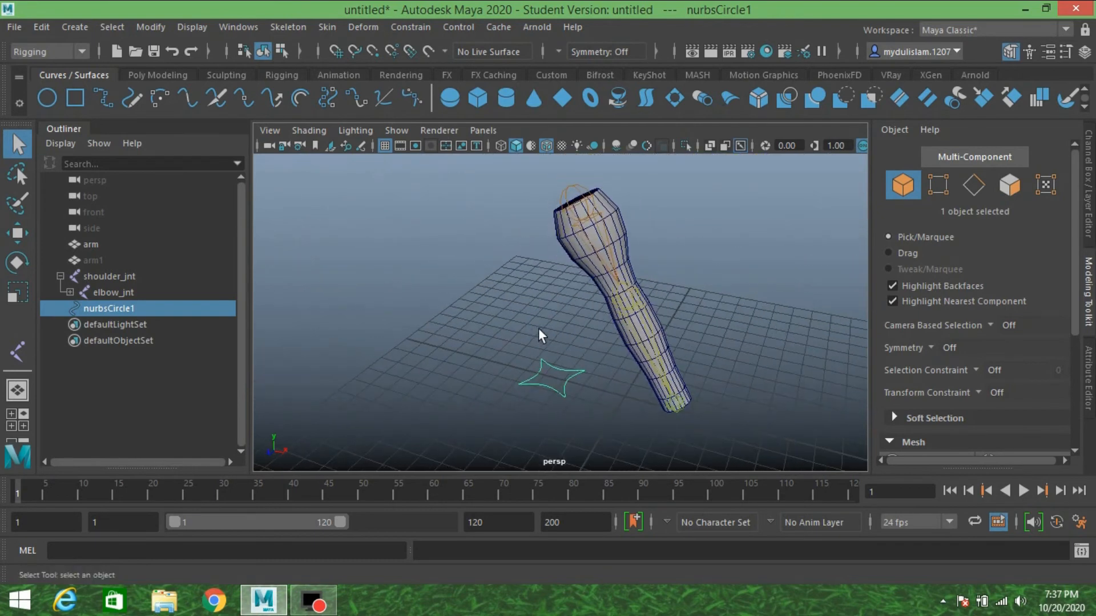
left_click(621, 239)
key("ctrl+h")
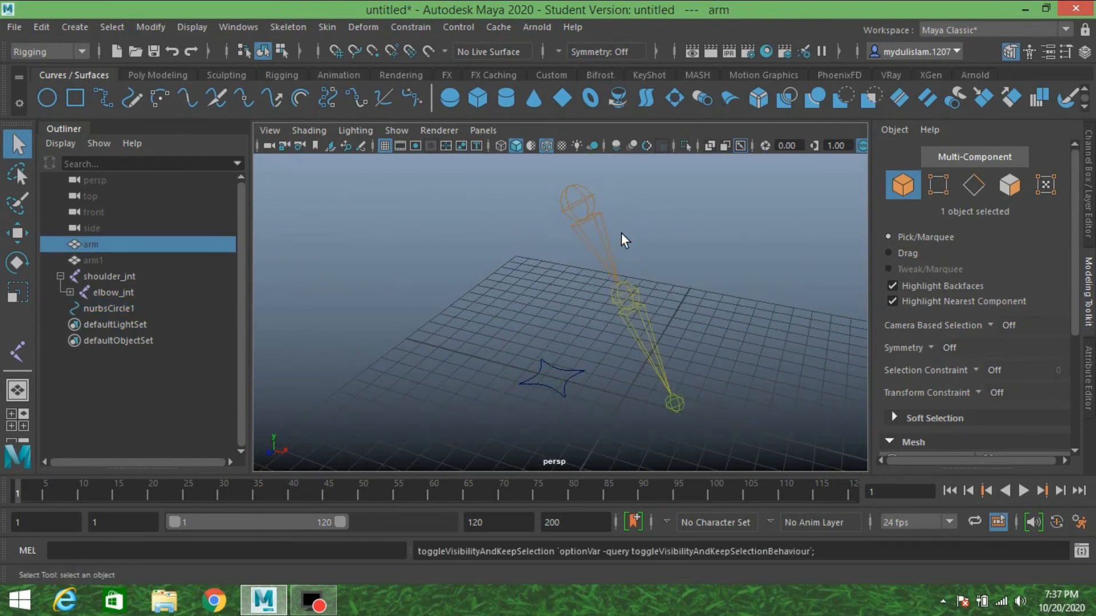
Duplicate the star-shaped curve in place, naming the original shoulder_ctrl and the copy albow_ctrl.
left_click(545, 386)
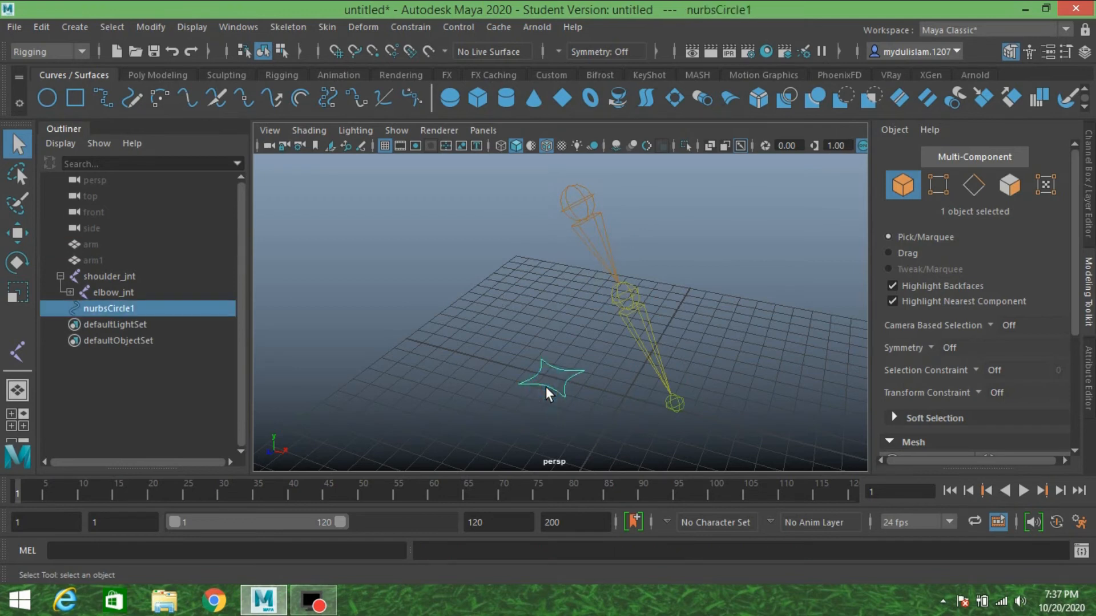
key("ctrl+d")
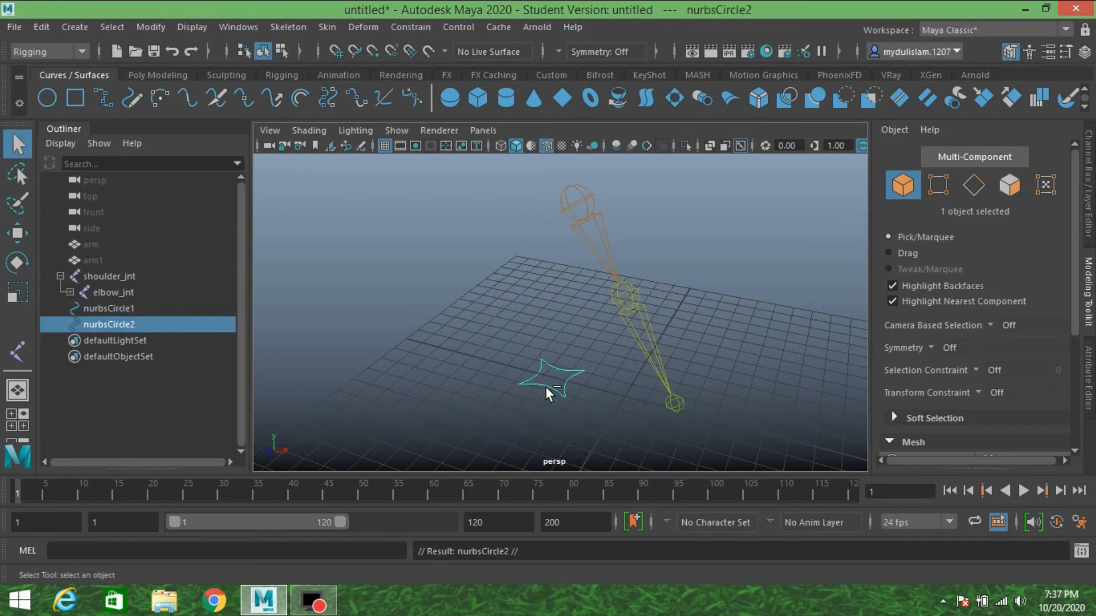
double_click(115, 309)
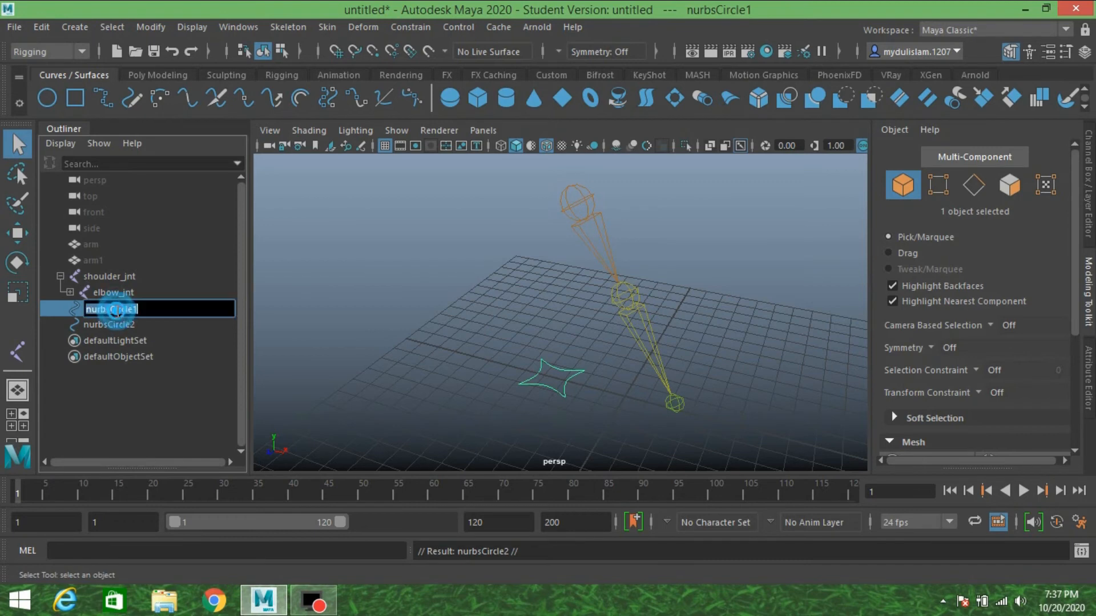
type("shoulder ctrl")
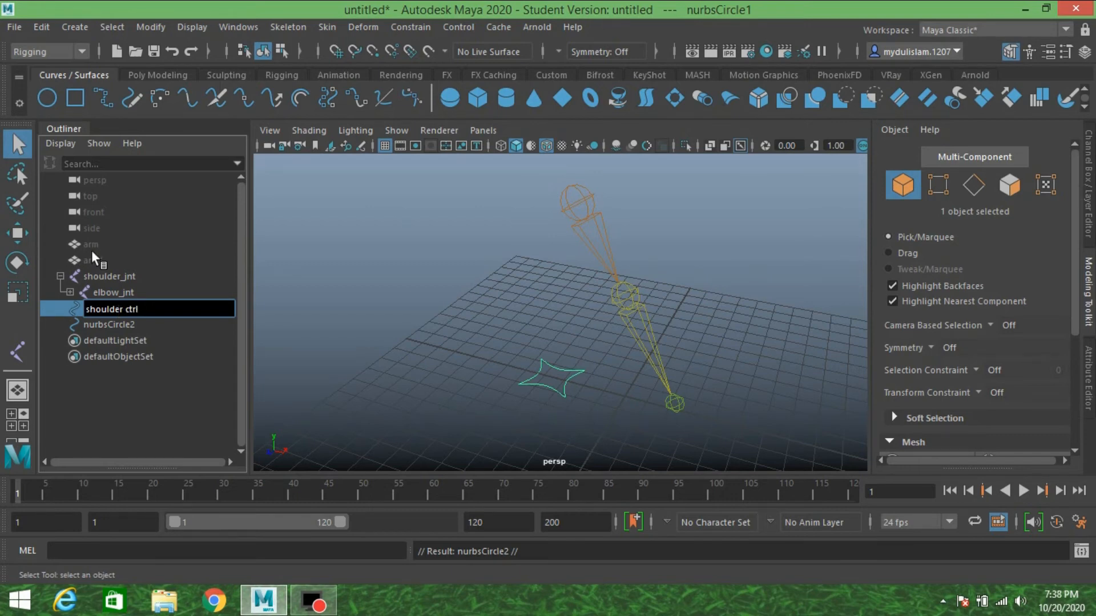
left_click(119, 321)
double_click(119, 322)
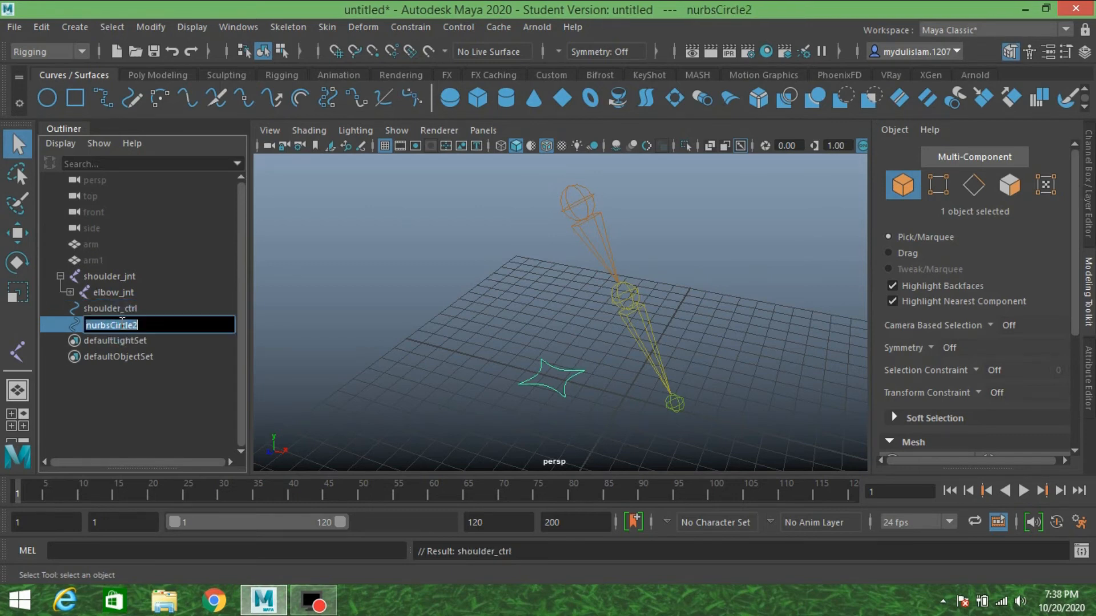
type("albow_ctrl")
key("Return")
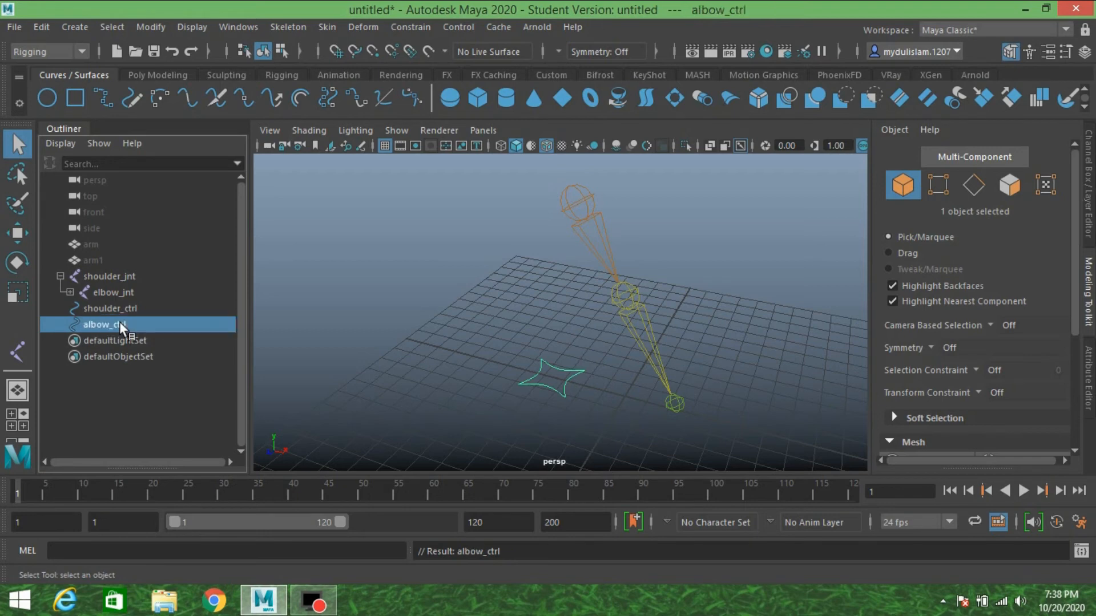
Snap shoulder_ctrl onto the shoulder joint at the top of the chain and display its transform channels.
left_click(111, 309)
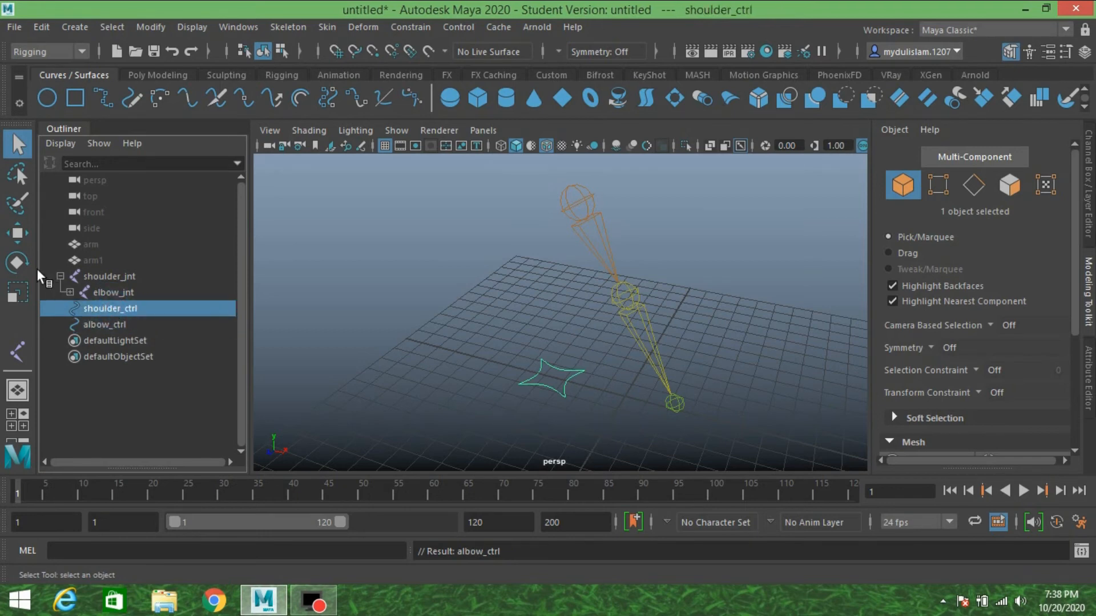
left_click(17, 233)
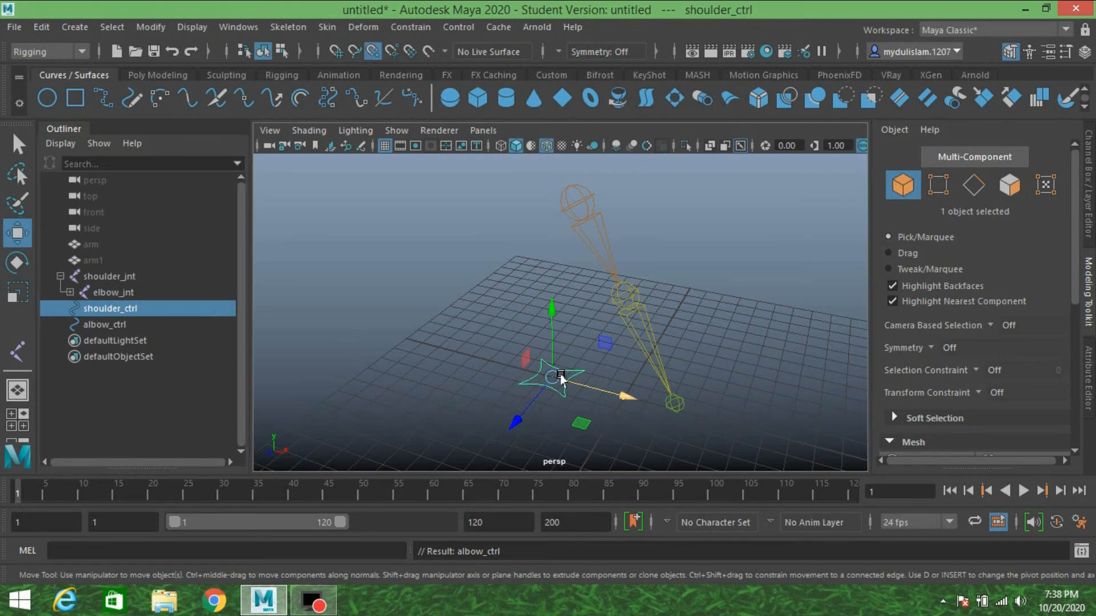
left_click_drag(550, 378, 571, 206)
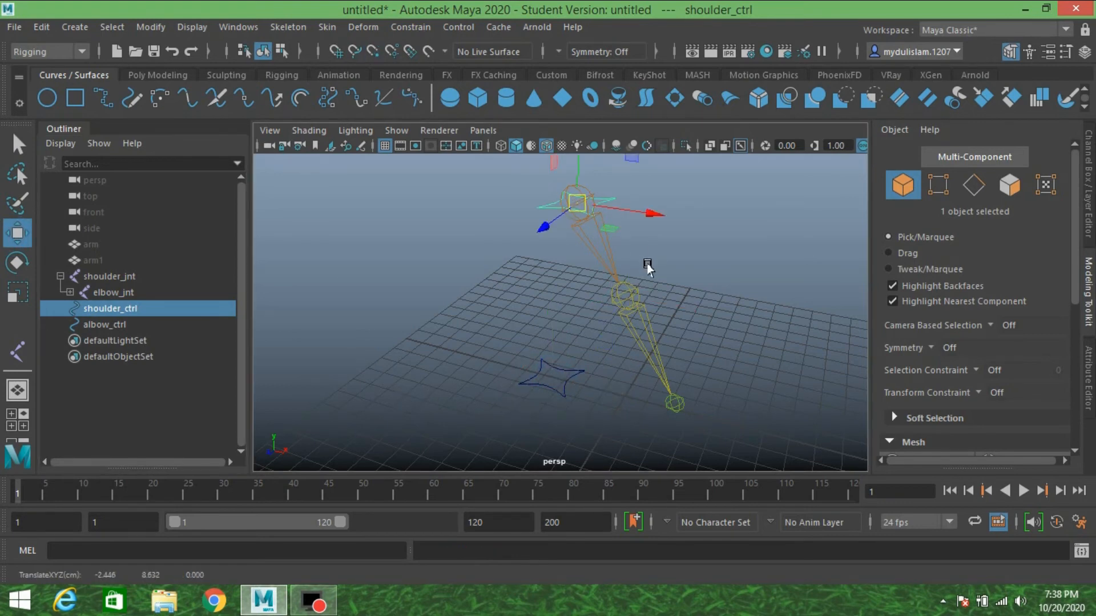
left_click_drag(645, 265, 589, 308, "alt")
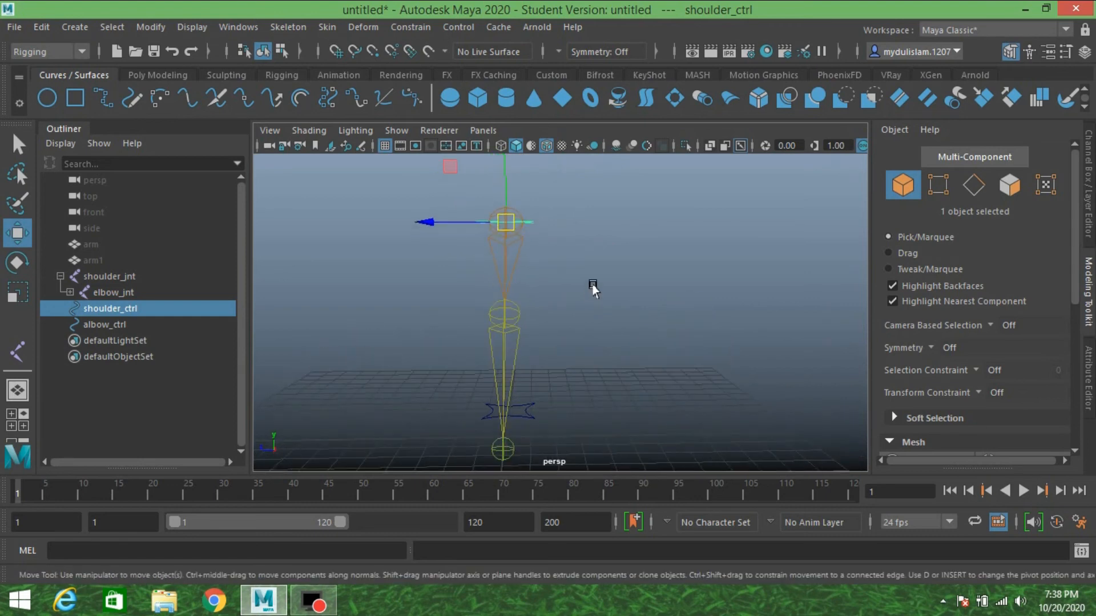
left_click(1087, 183)
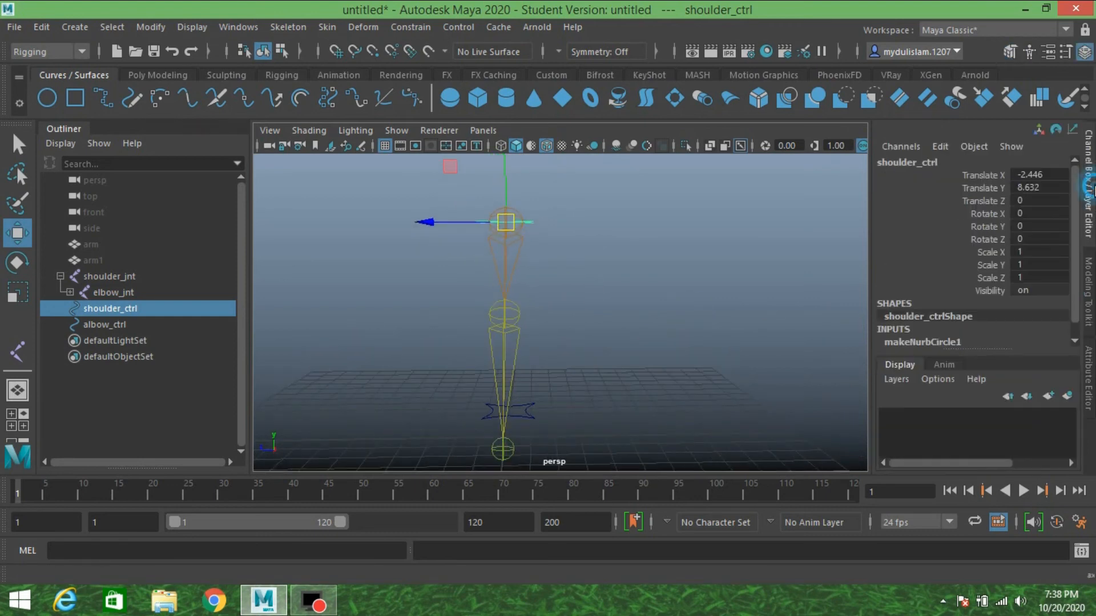
Rotate shoulder_ctrl about its Z axis and set Rotate Z to 90.
left_click(17, 263)
left_click_drag(494, 240, 491, 228)
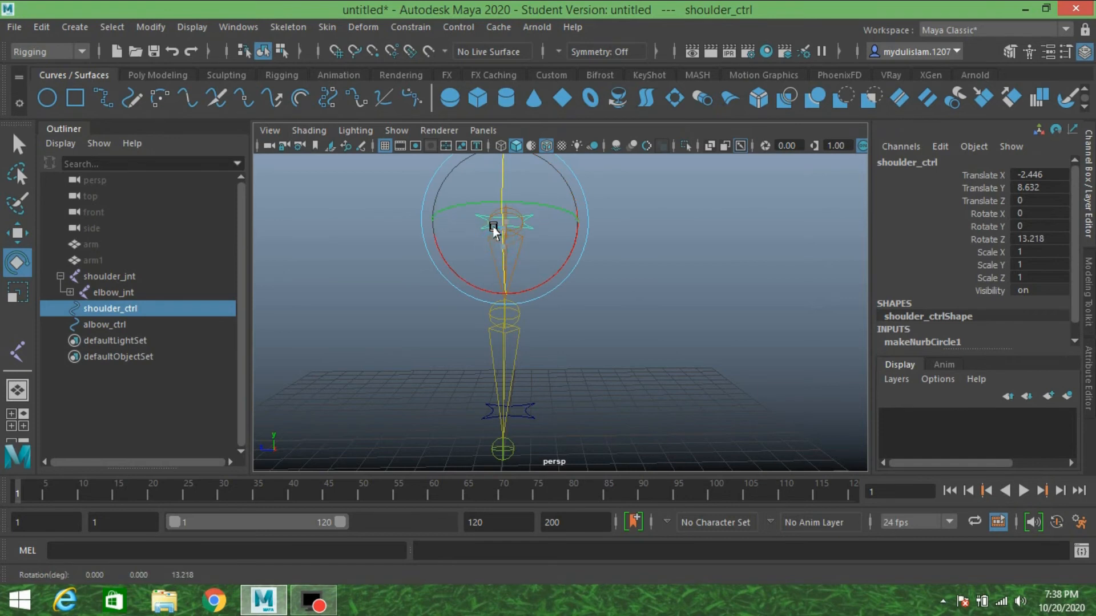
double_click(1018, 240)
key("Return")
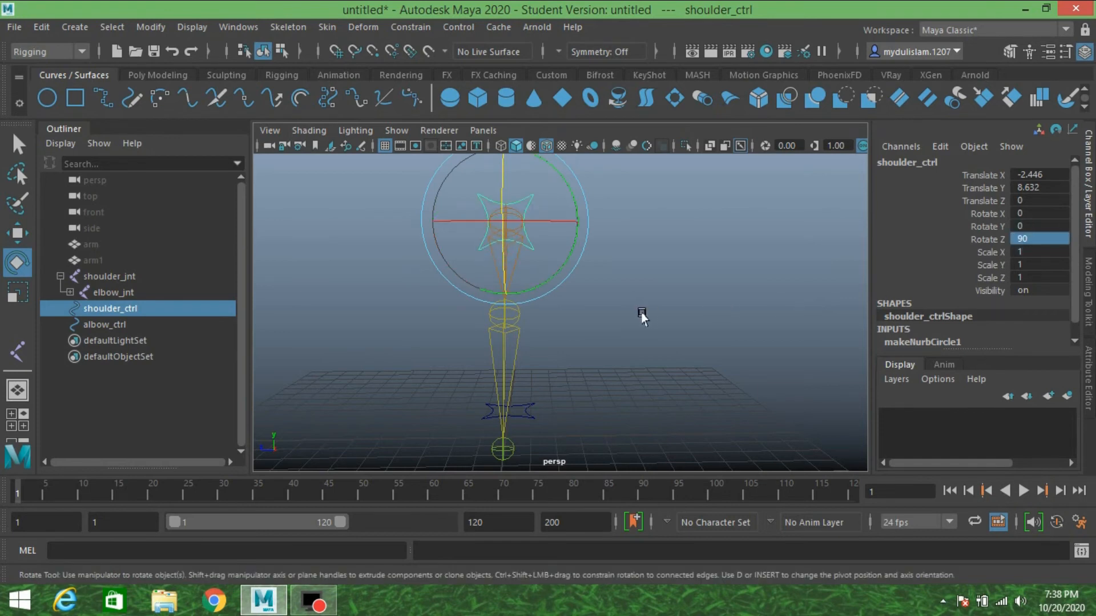
Try tilting shoulder_ctrl to match the upper arm bone by setting its Rotate Z to 45.
left_click_drag(640, 313, 758, 335, "alt")
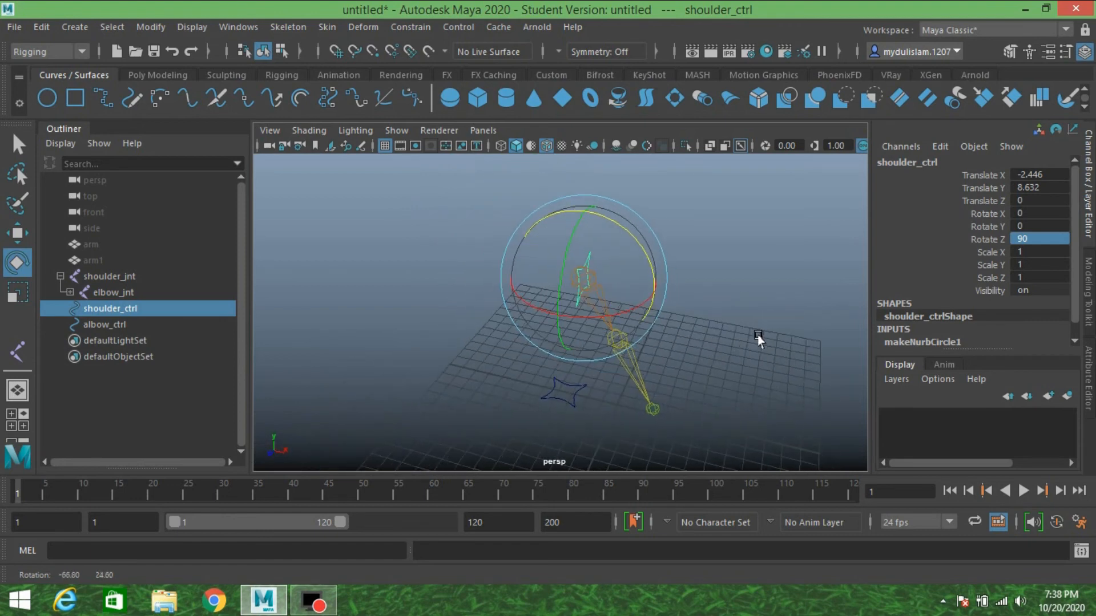
left_click_drag(639, 245, 661, 296)
left_click_drag(738, 304, 678, 331, "alt")
double_click(1024, 240)
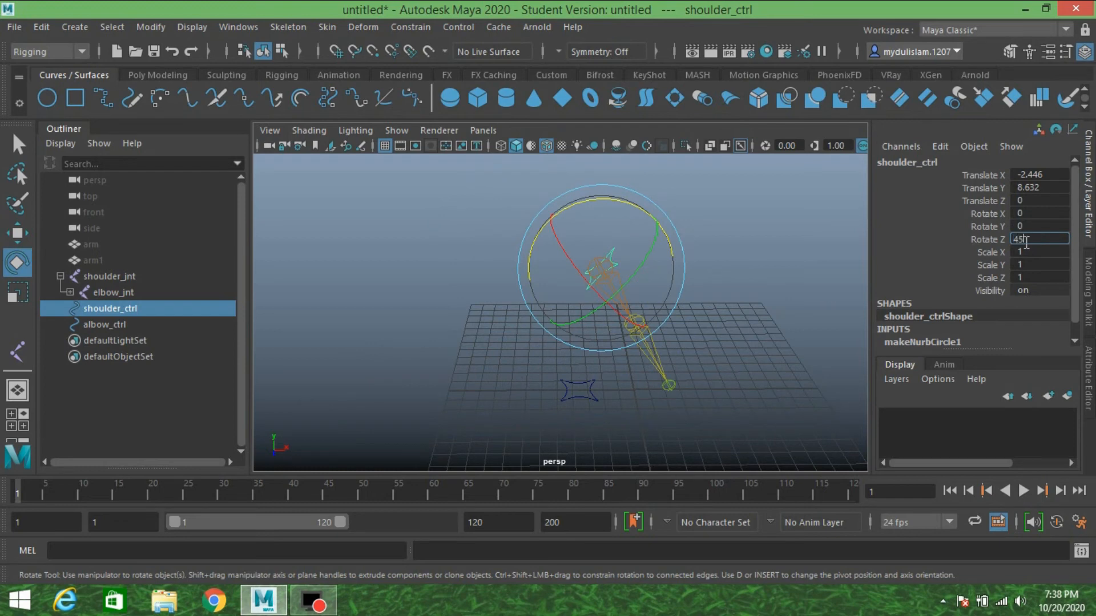
type("45")
key("Return")
left_click_drag(726, 289, 554, 302, "alt")
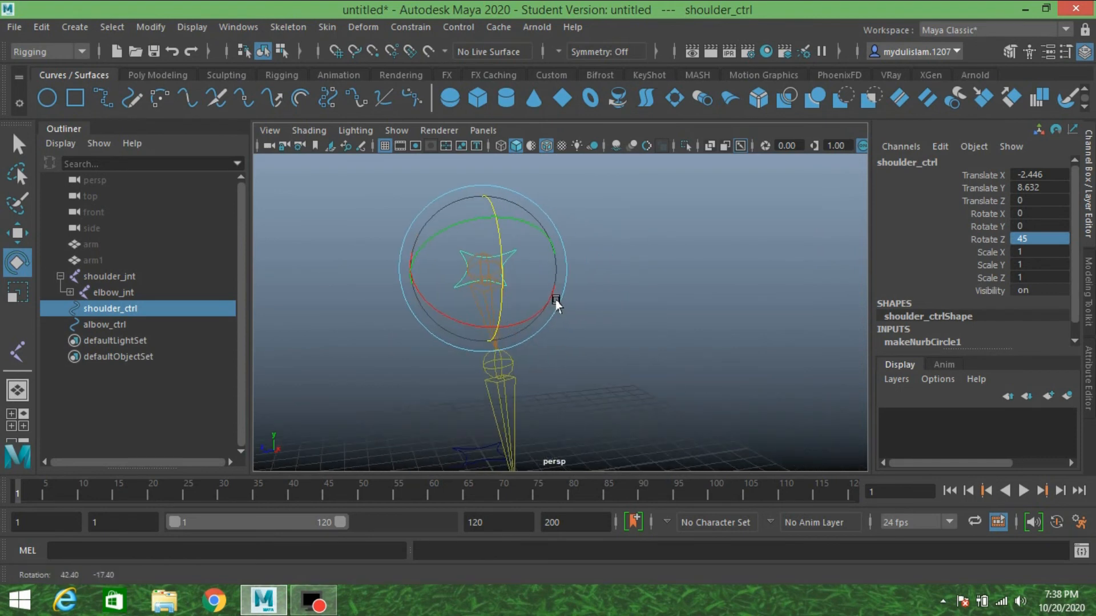
Rotate shoulder_ctrl about Z until it sits across the upper arm bone, and set Rotate Z to 30.
left_click_drag(498, 255, 592, 347)
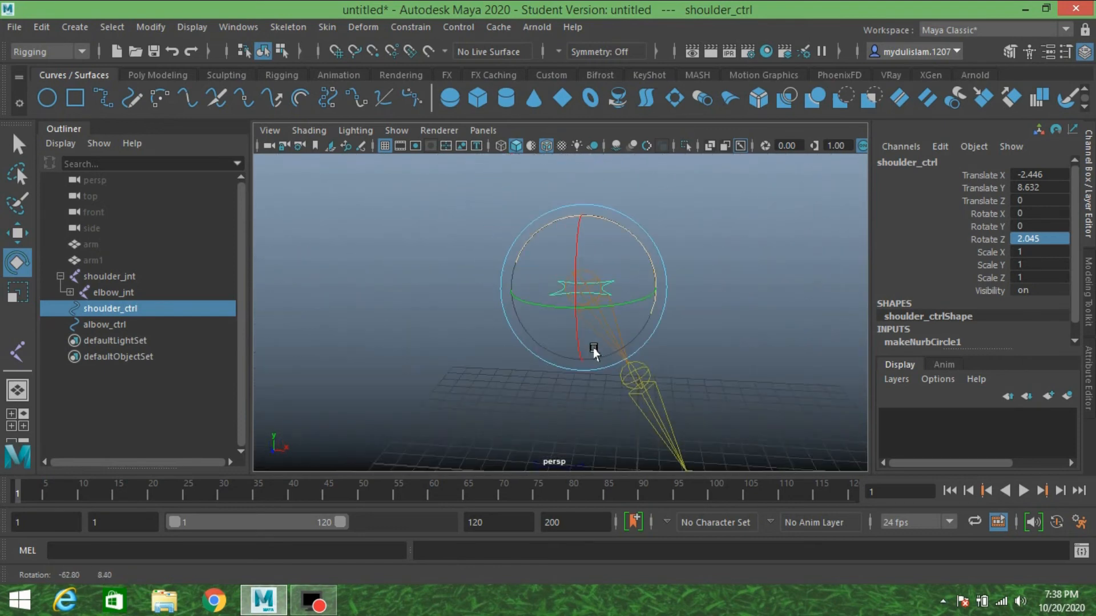
left_click_drag(562, 216, 531, 251)
left_click_drag(663, 310, 605, 325, "alt")
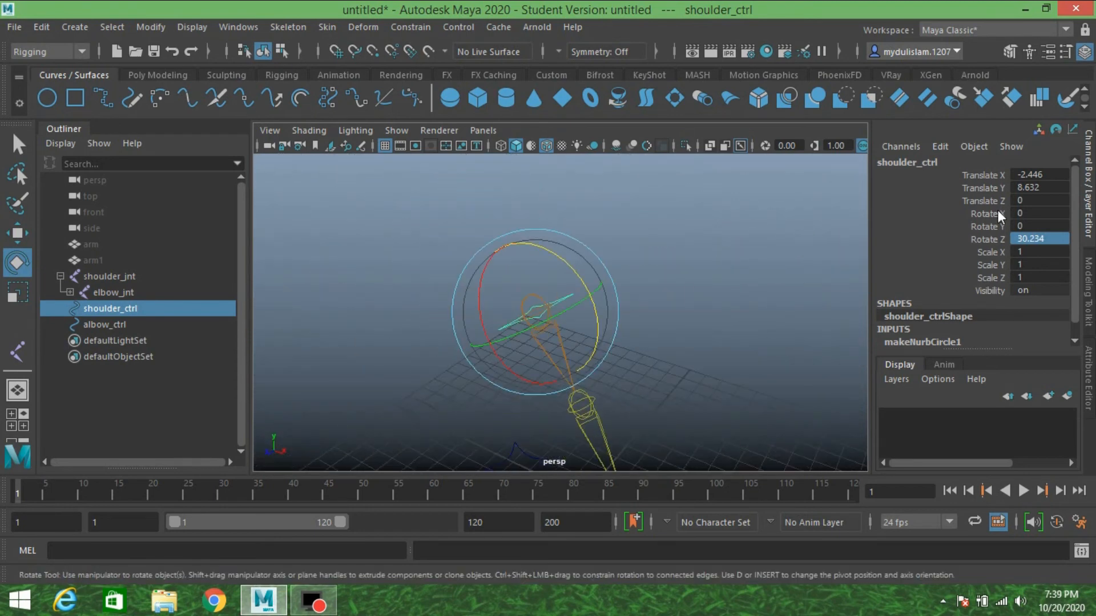
double_click(1033, 238)
type("30")
key("Return")
Select the albow_ctrl curve and snap it onto the elbow joint in the middle of the chain.
left_click(523, 434)
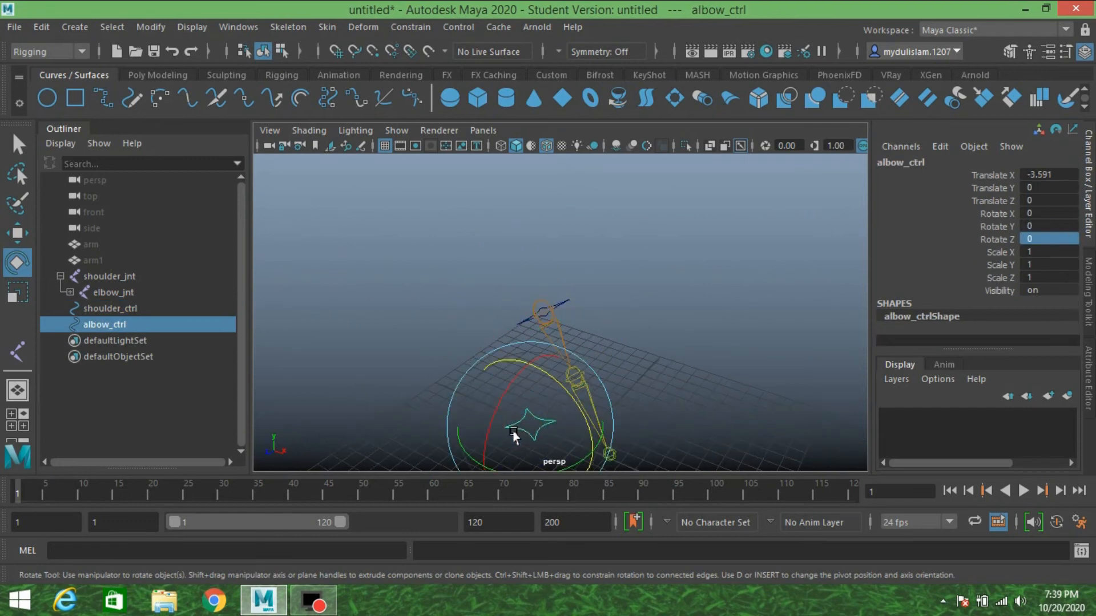
left_click(15, 234)
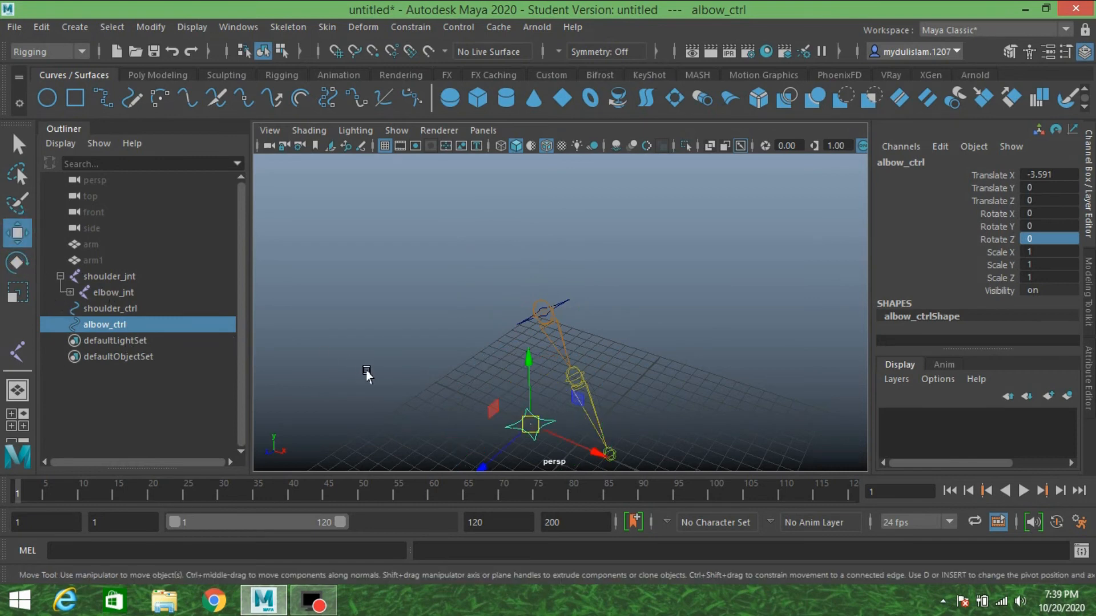
key("v")
left_click_drag(530, 425, 575, 386)
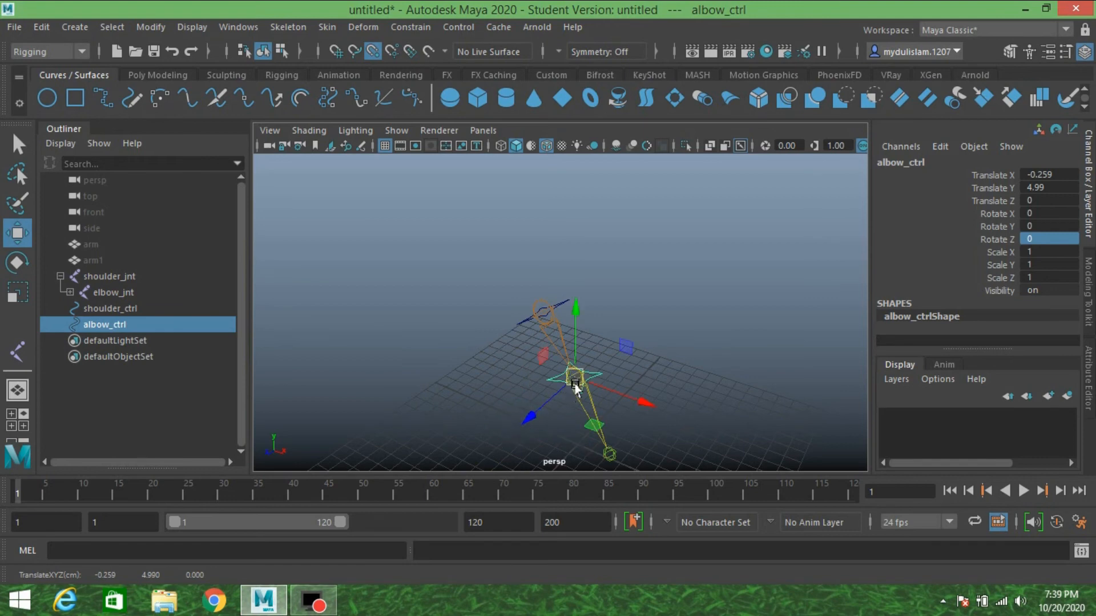
Rename albow_ctrl to elbow_ctrl and set its Rotate Z to 30.
double_click(87, 324)
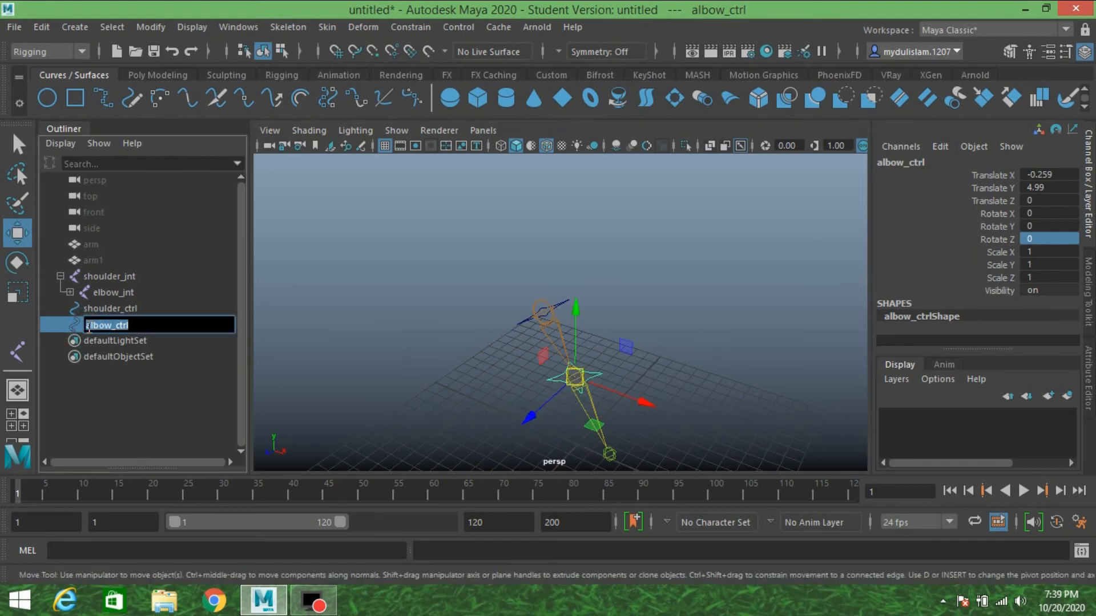
left_click(89, 325)
key("Return")
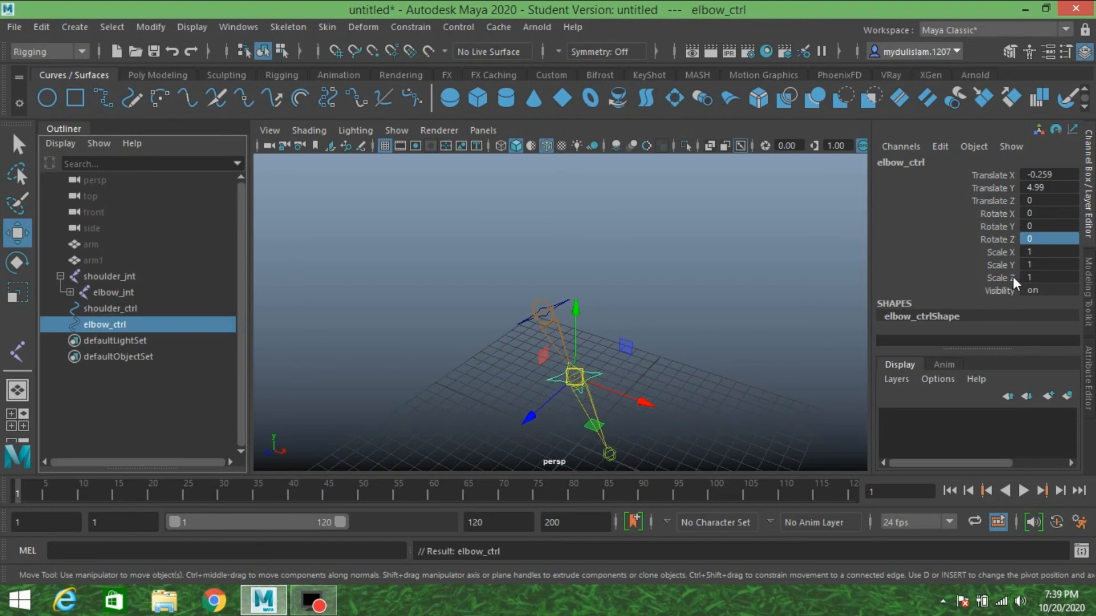
double_click(1040, 240)
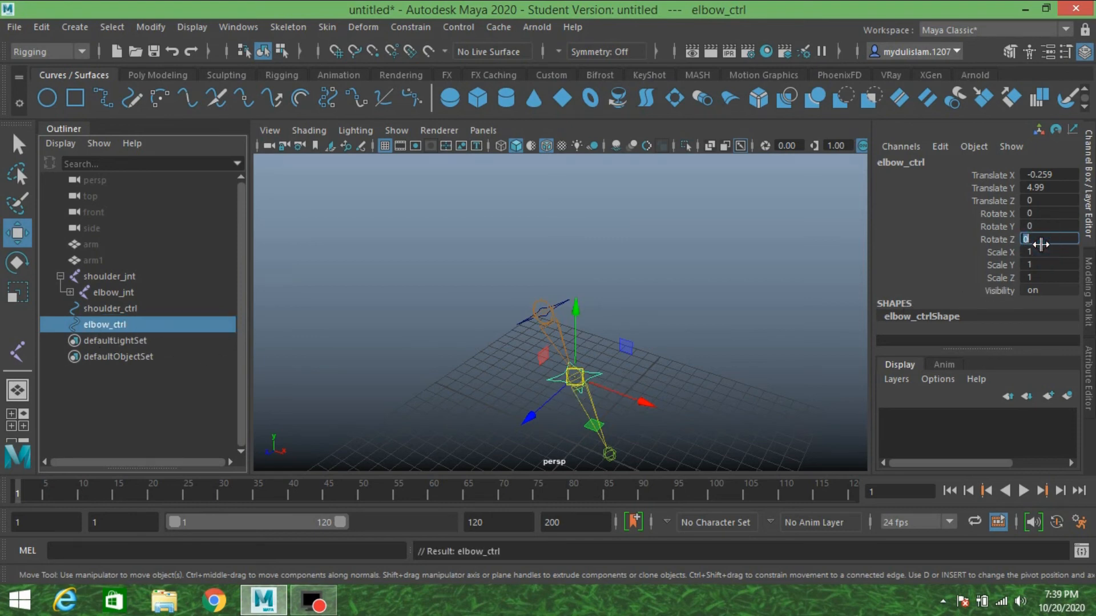
key("Return")
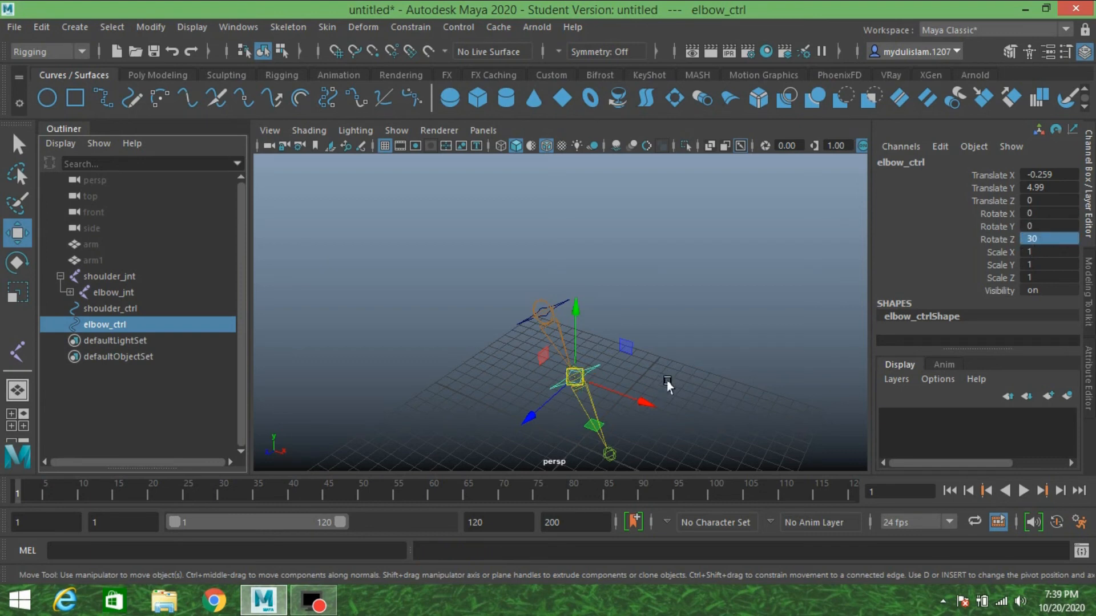
left_click_drag(667, 381, 642, 359, "alt")
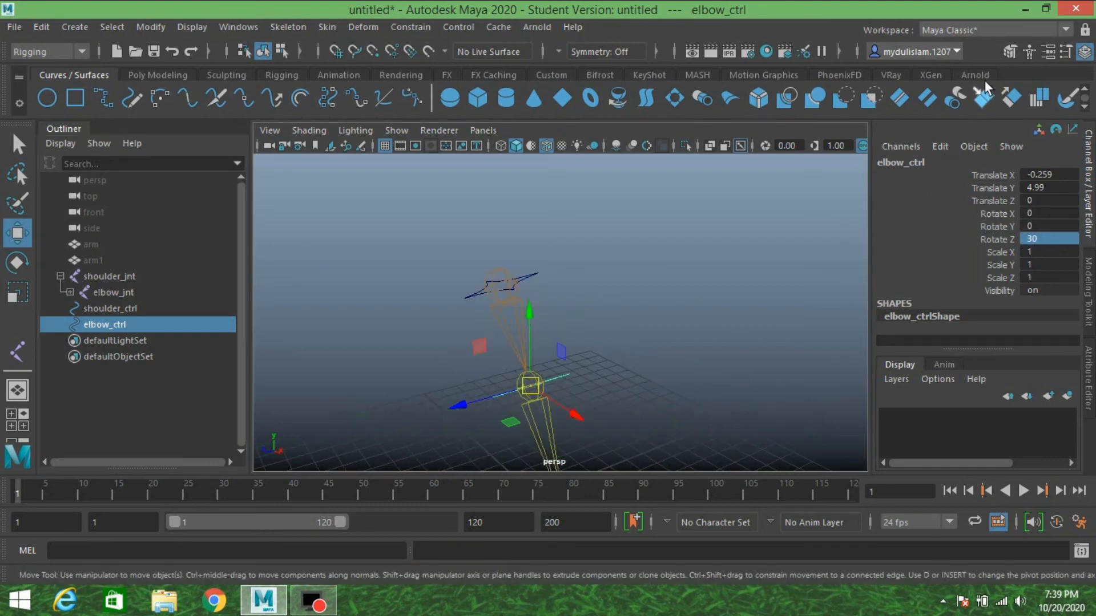
Select both control curves, switch to control vertex mode and select all vertices of shoulder_ctrl and elbow_ctrl.
left_click(1010, 51)
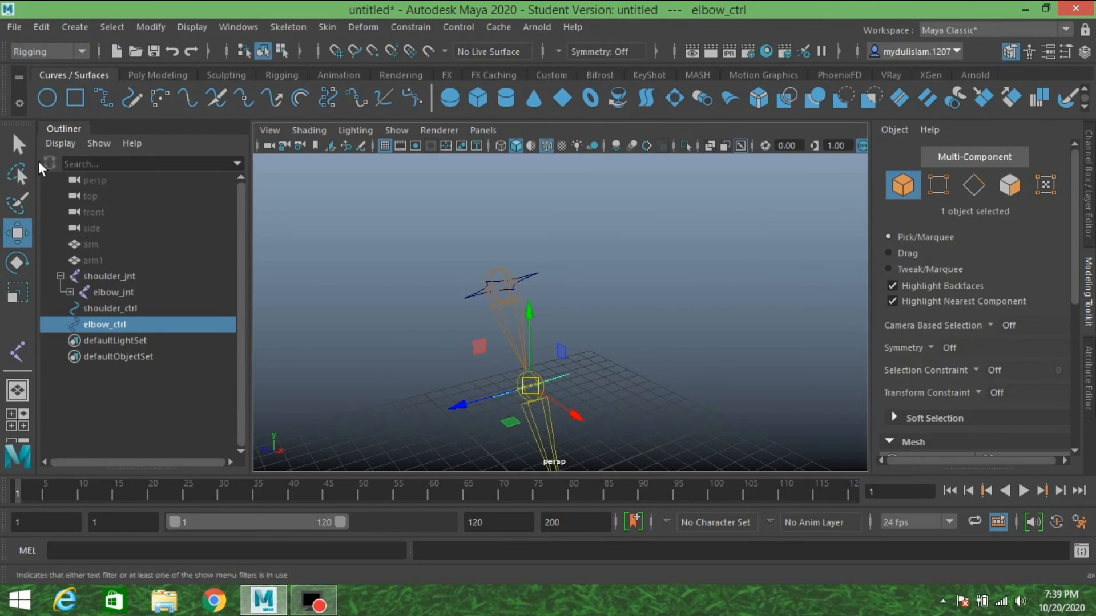
key("q")
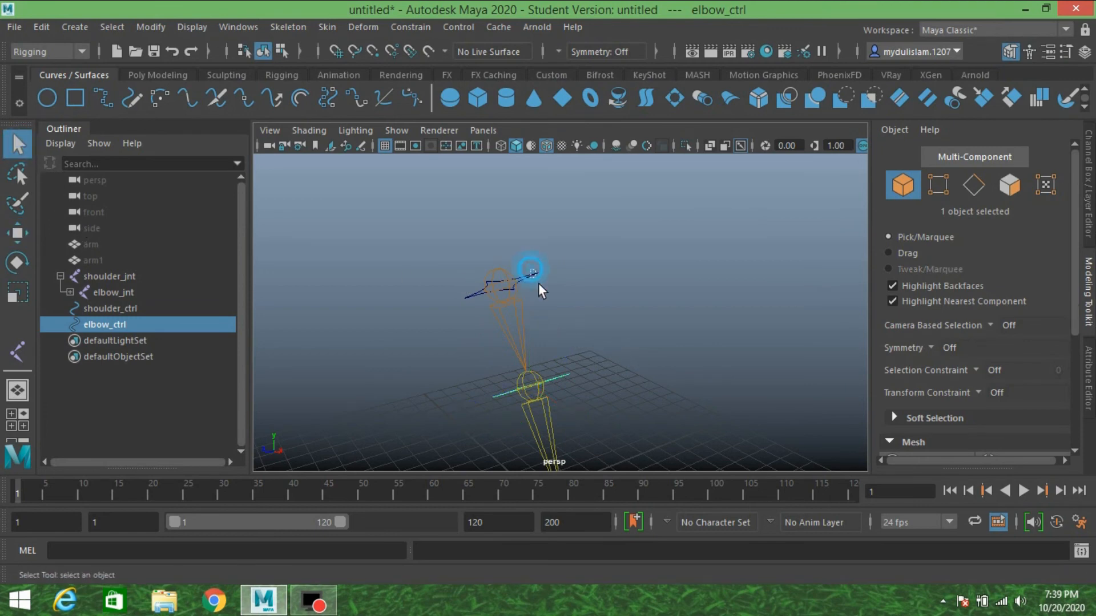
left_click(539, 286, "shift")
left_click(938, 189)
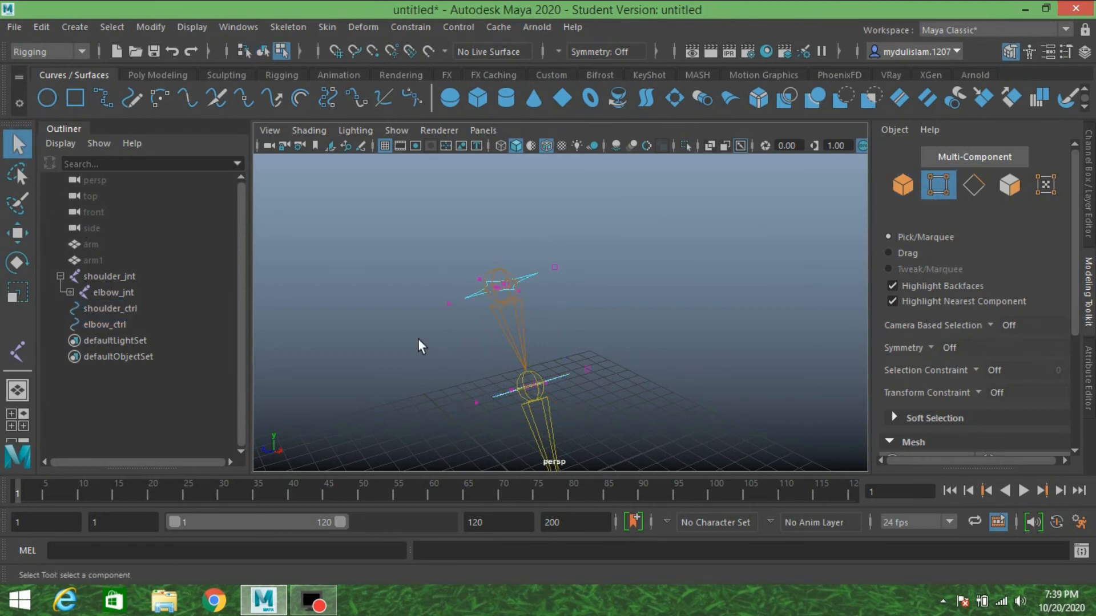
left_click_drag(401, 246, 675, 453)
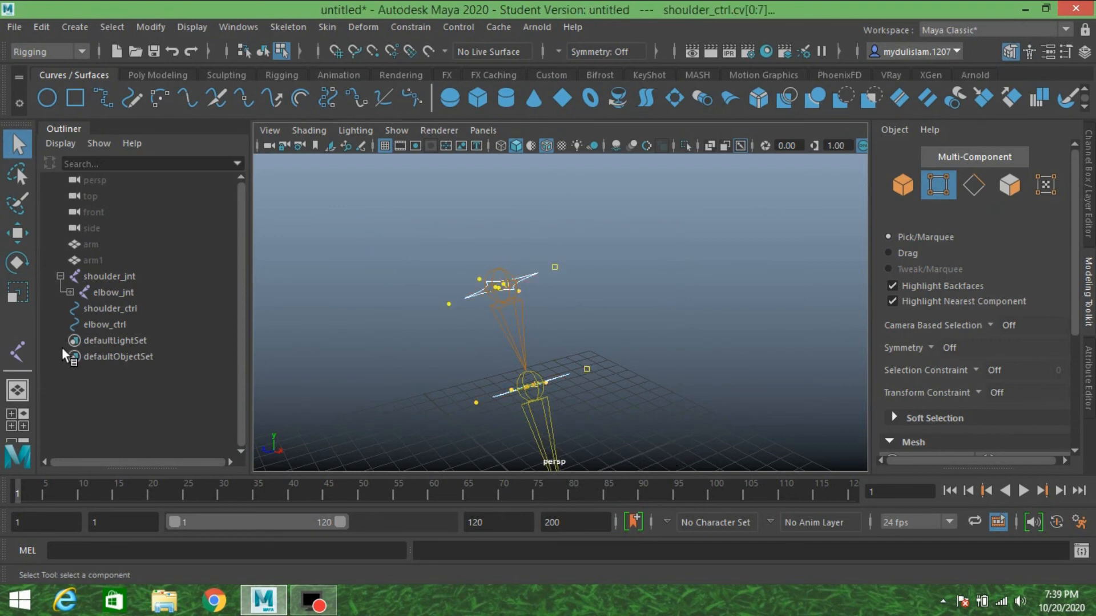
Try uniformly scaling up the control vertices of both curves together, and undo the scale.
left_click(17, 293)
left_click_drag(515, 335, 575, 349)
key("ctrl+z")
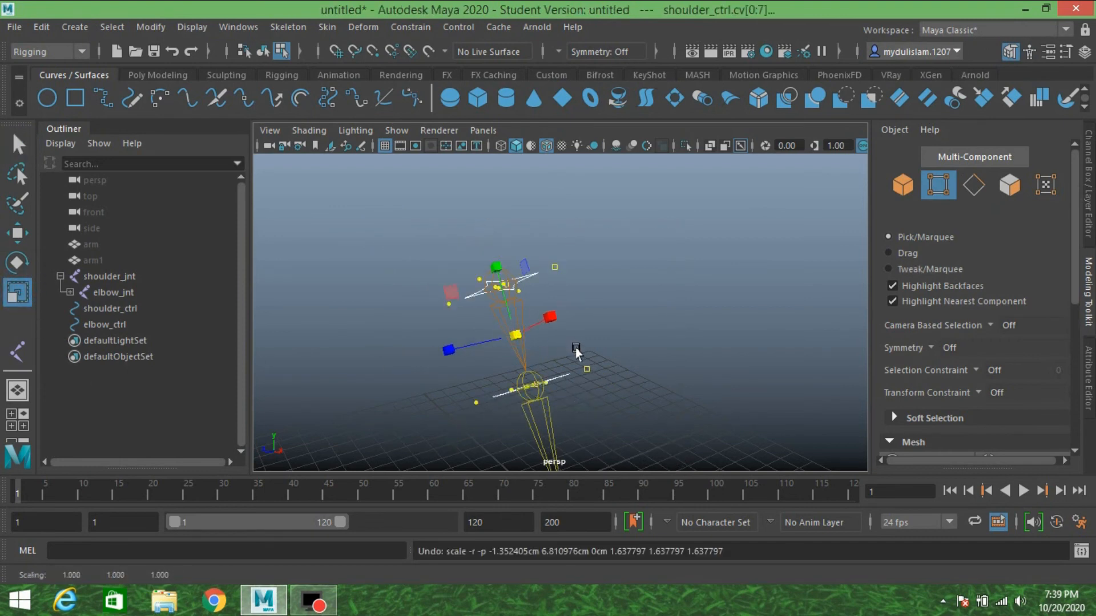
Select only shoulder_ctrl's control vertices and scale them up uniformly so the star extends well beyond the shoulder joint.
left_click_drag(365, 234, 612, 318)
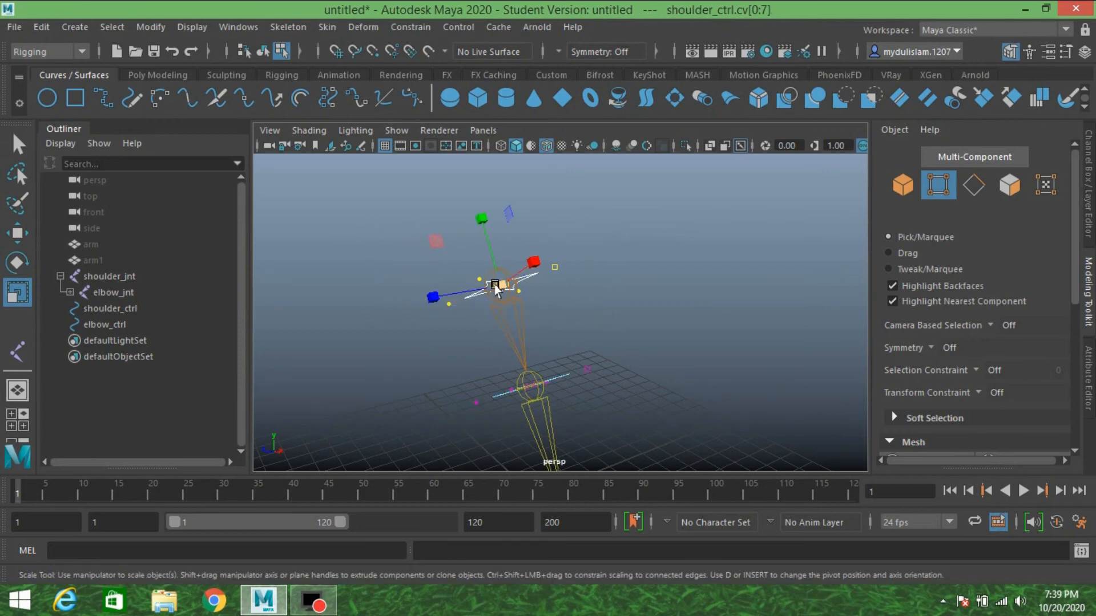
left_click_drag(500, 285, 600, 313)
scroll(593, 351, "up", 2)
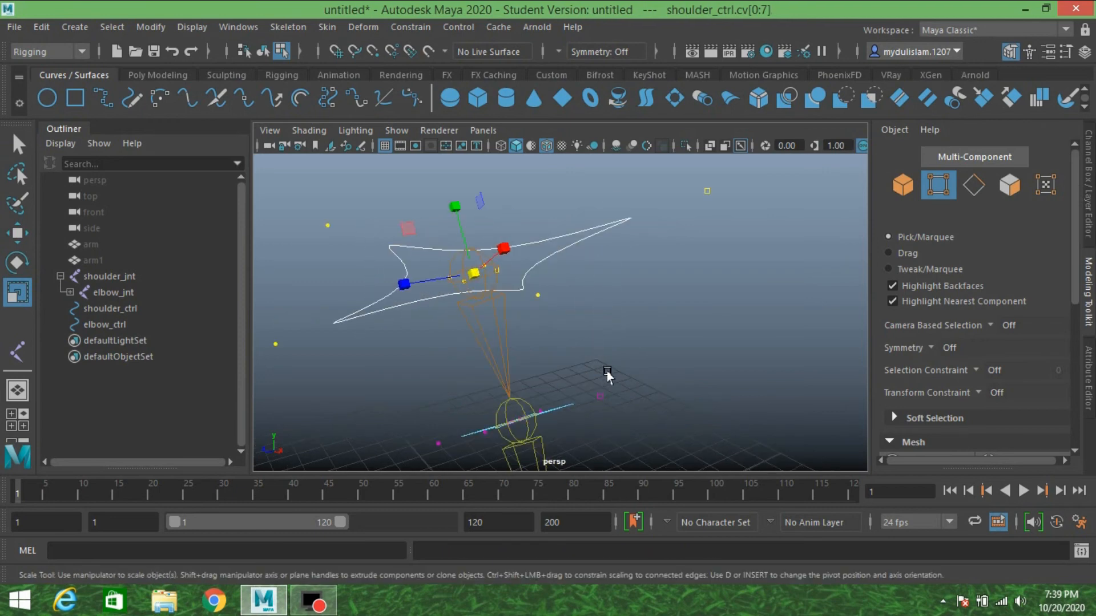
left_click_drag(607, 373, 542, 307, "alt")
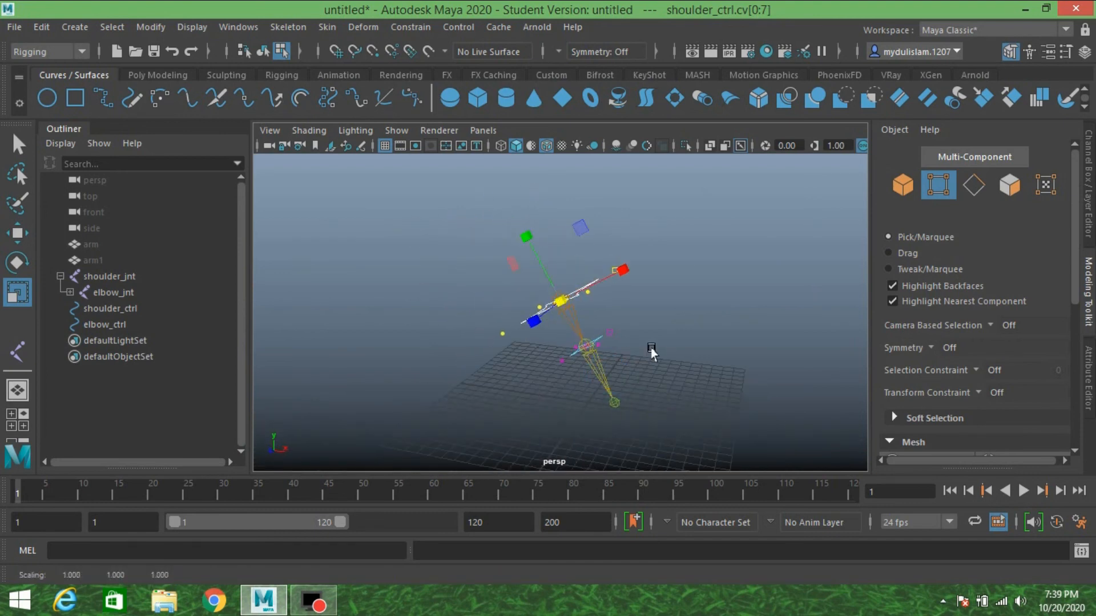
left_click_drag(651, 351, 623, 335, "alt")
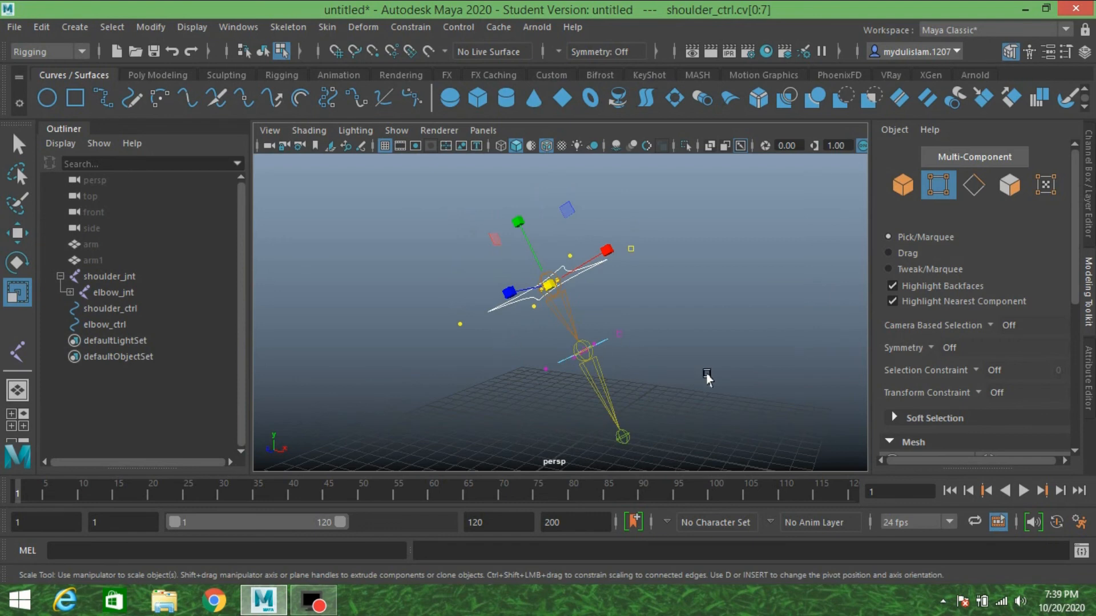
Select only elbow_ctrl's control vertices, scale them up uniformly around the elbow joint, and return to object selection mode.
left_click_drag(697, 391, 440, 320)
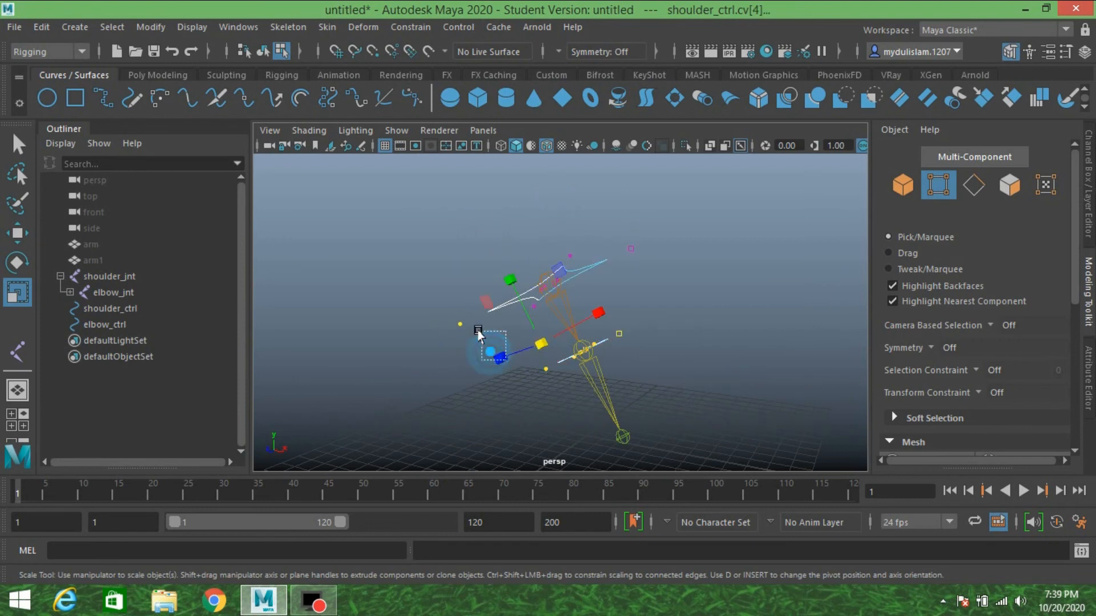
left_click(489, 342)
left_click_drag(709, 400, 494, 325)
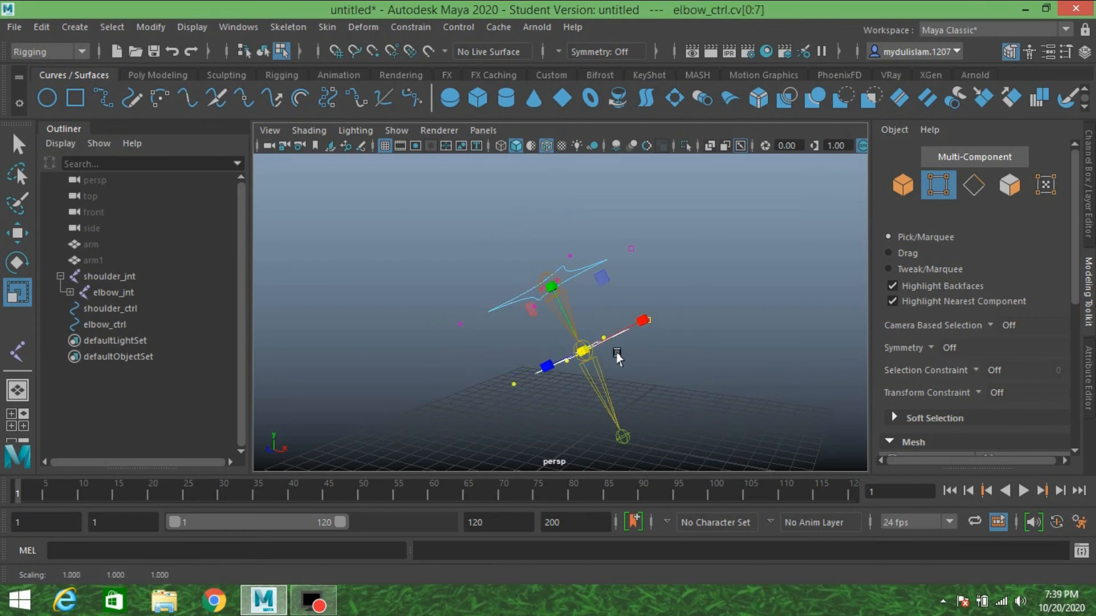
left_click(901, 186)
left_click_drag(697, 303, 494, 332, "alt")
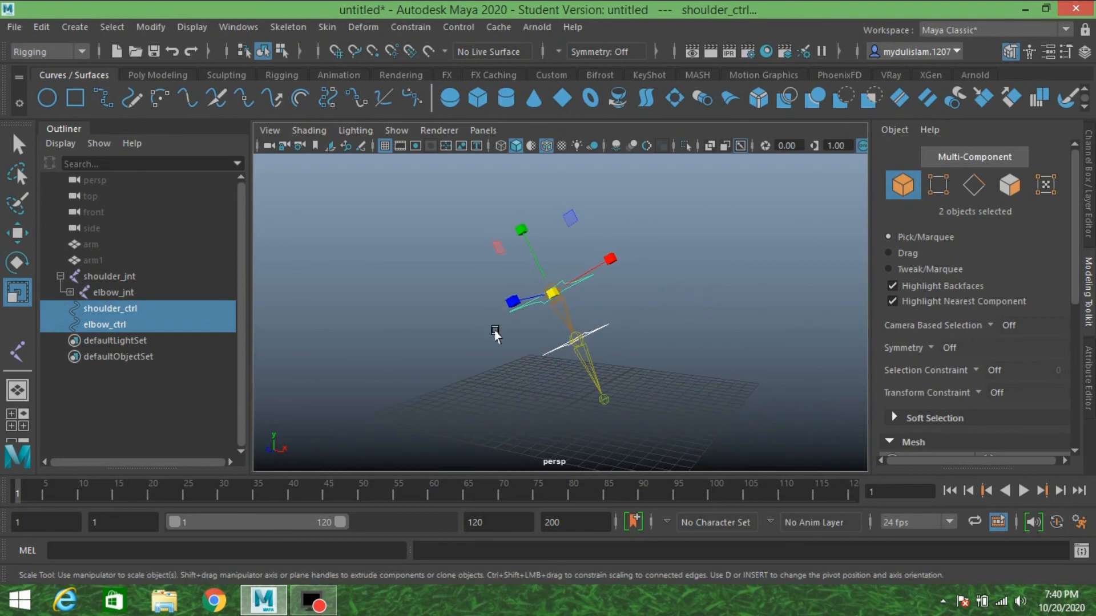
Freeze the transformations of shoulder_ctrl and elbow_ctrl and delete their construction history.
left_click(152, 26)
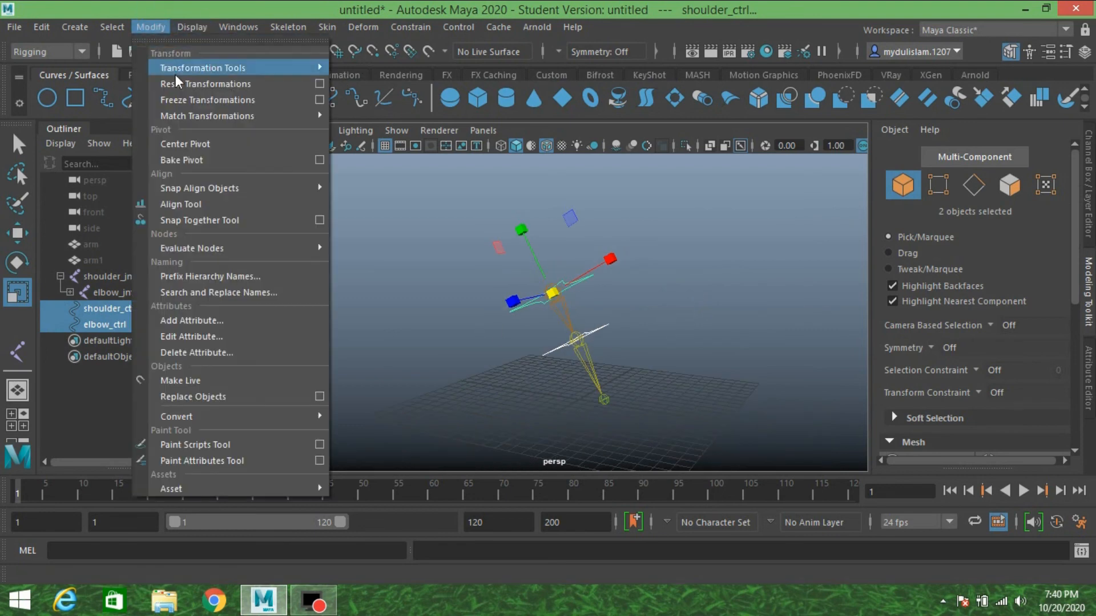
left_click(188, 98)
left_click(42, 27)
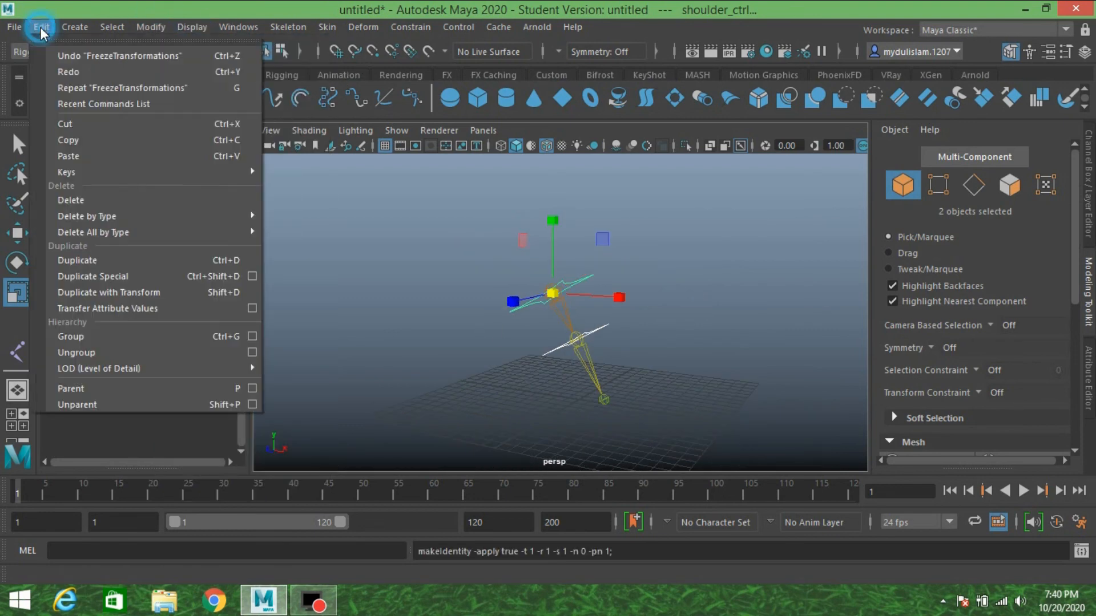
left_click(220, 210)
left_click(291, 216)
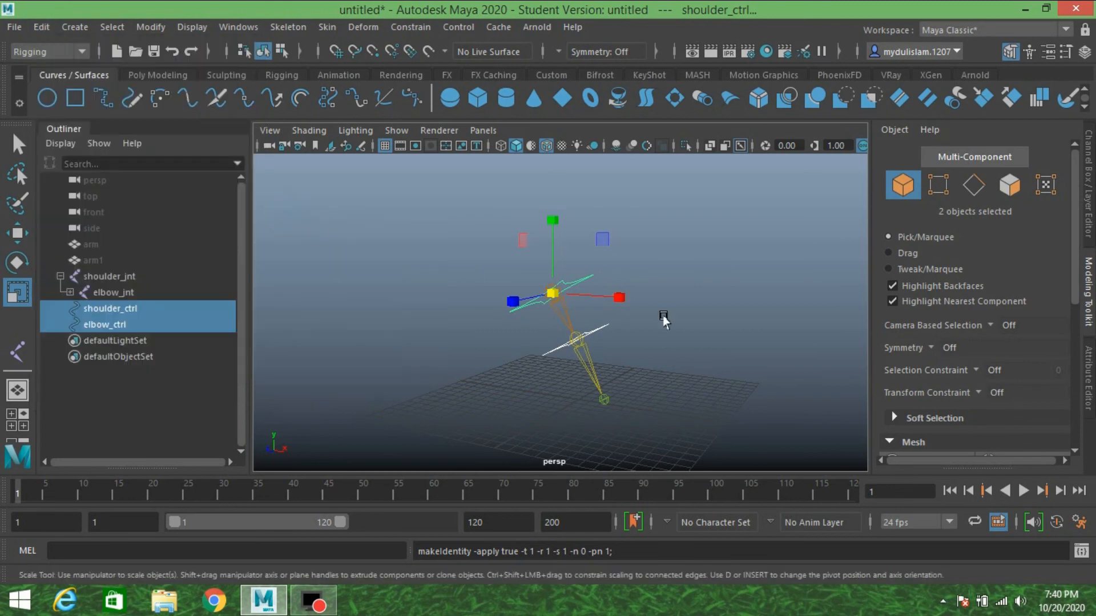
Unhide the arm mesh so it displays together with the joints and control curves.
mouse_move(662, 316)
left_mouse_down("alt")
mouse_move(648, 311)
mouse_move(676, 323)
left_mouse_up("alt")
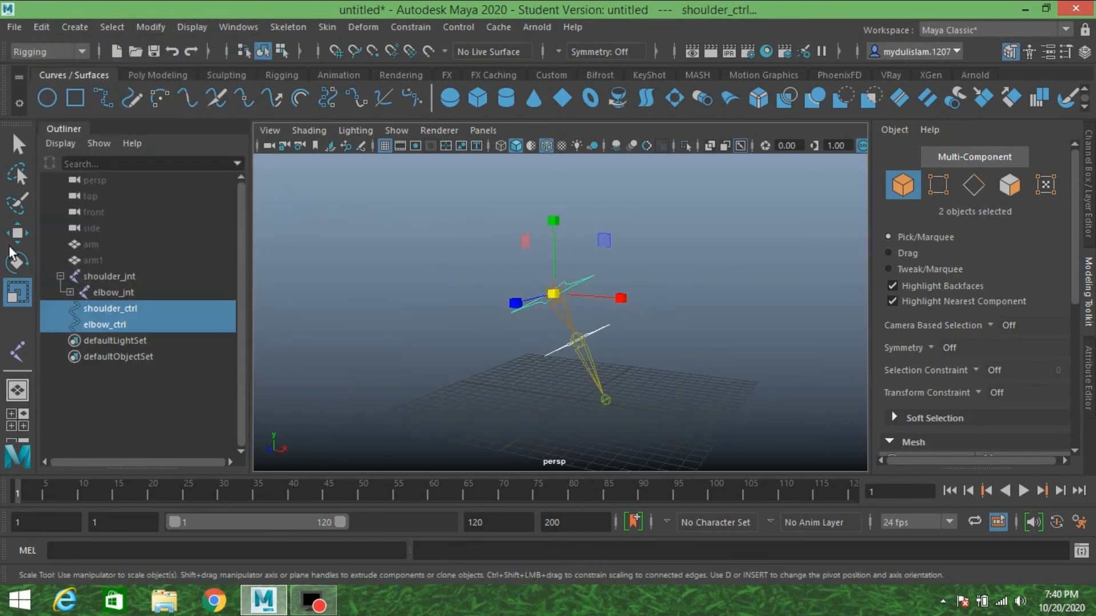
left_click(91, 243)
key("h")
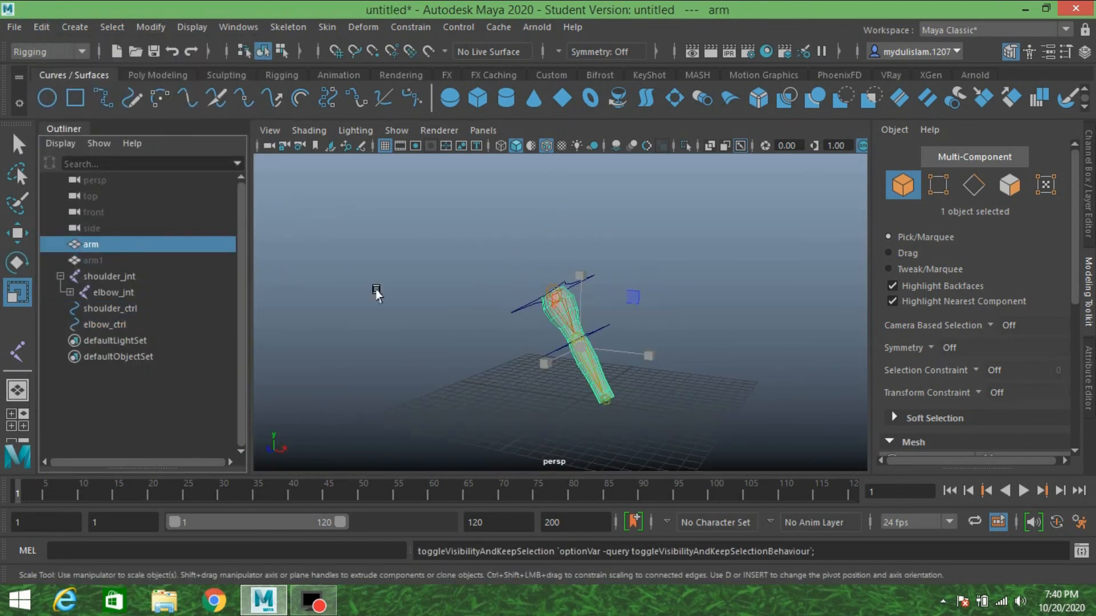
scroll(485, 316, "up", 3)
scroll(436, 313, "up", 3)
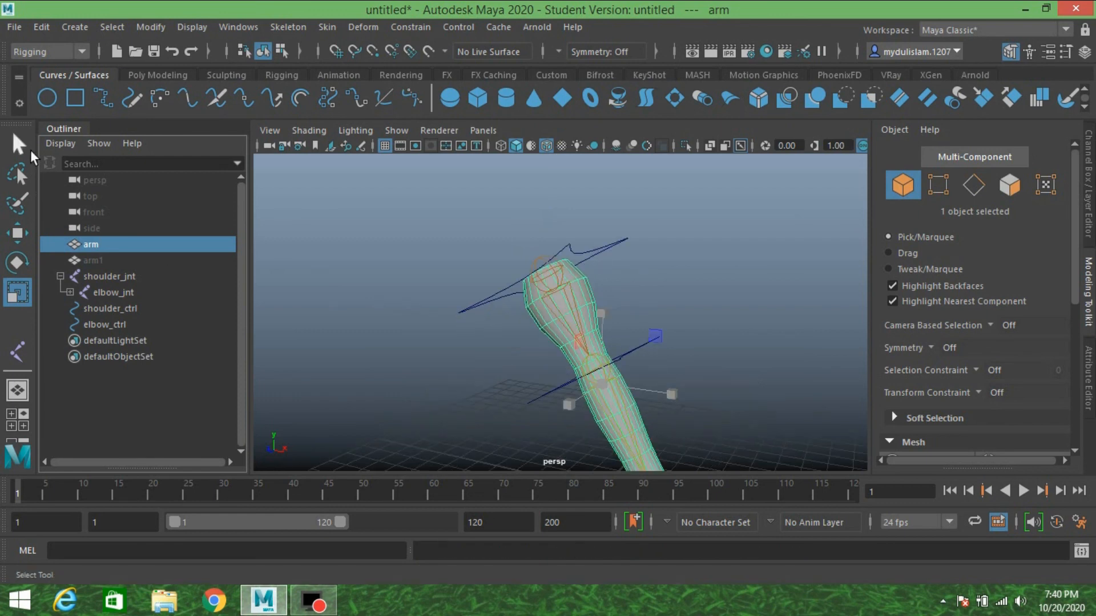
Try orient-constraining shoulder_jnt to shoulder_ctrl with default settings and Maintain offset off, and undo the constraint.
left_click(19, 147)
left_click(583, 240)
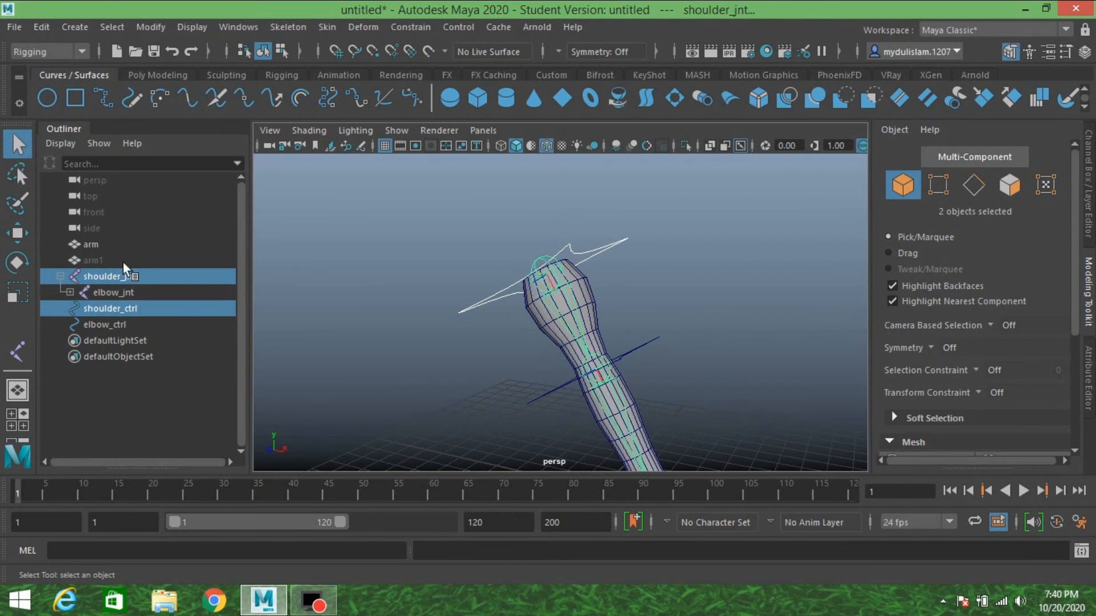
left_click(407, 28)
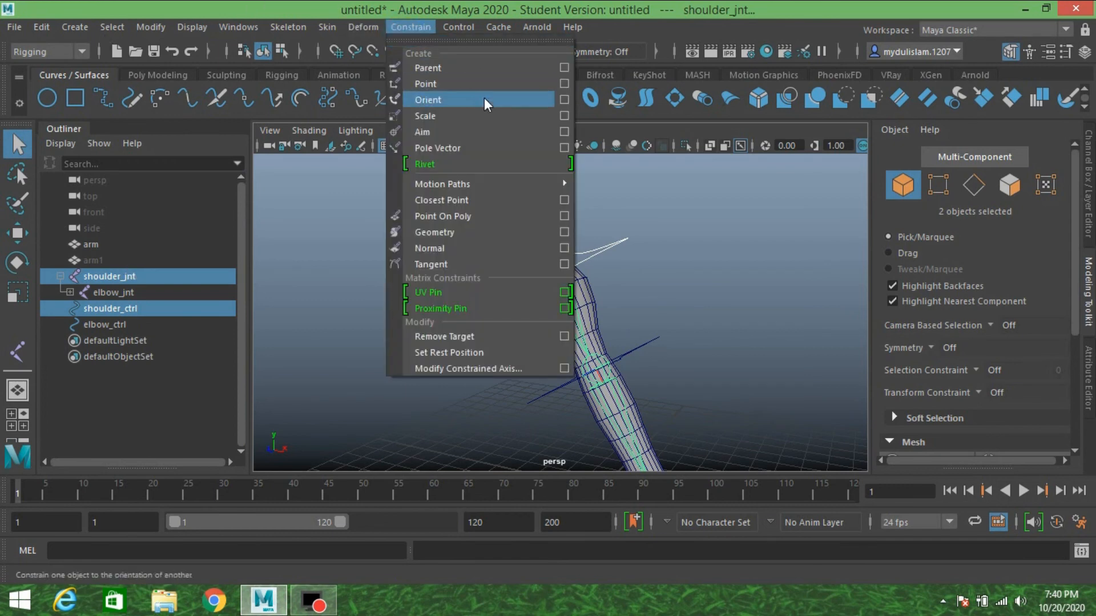
left_click(564, 101)
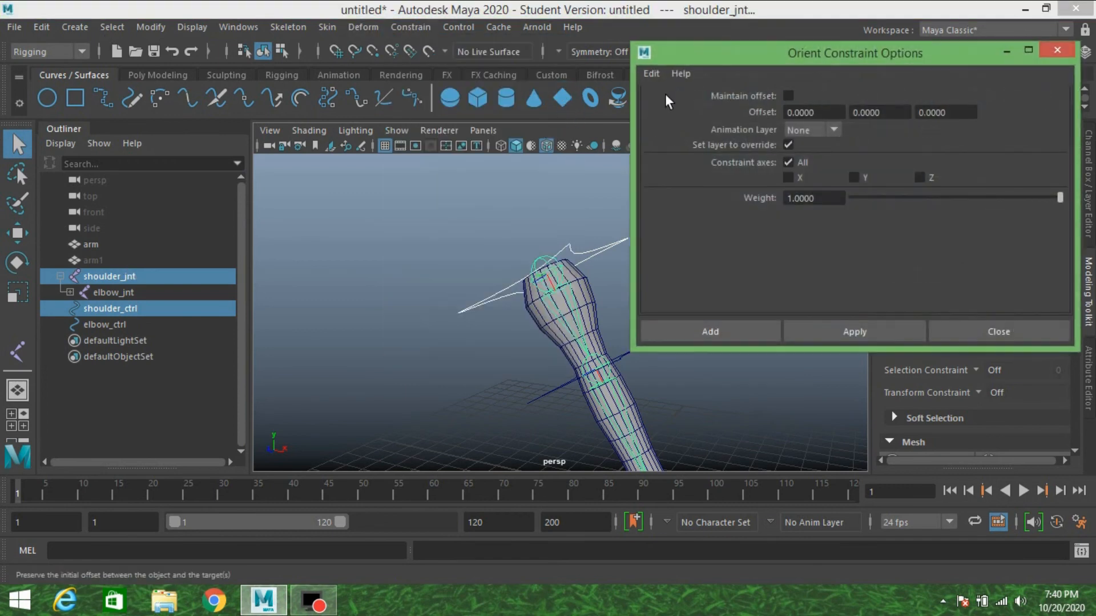
left_click(651, 74)
left_click(676, 106)
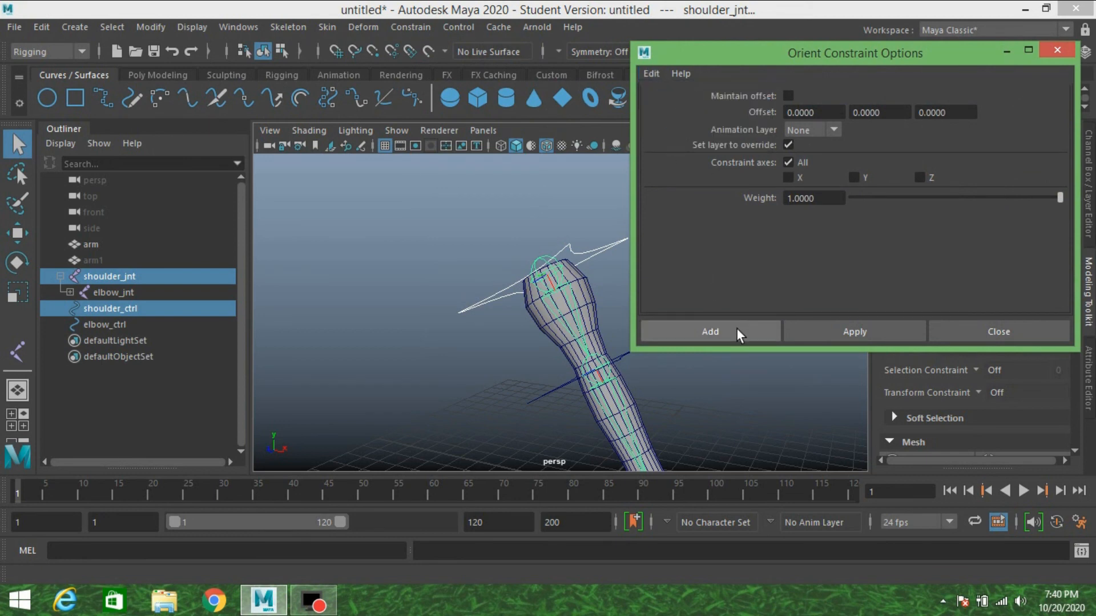
left_click(848, 332)
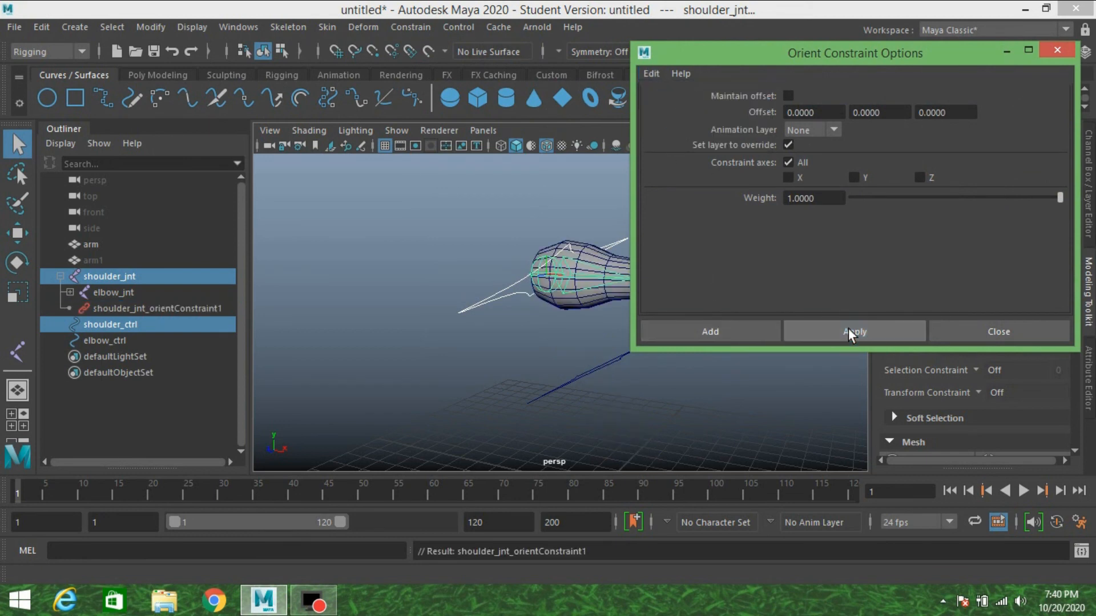
left_click_drag(881, 53, 440, 30)
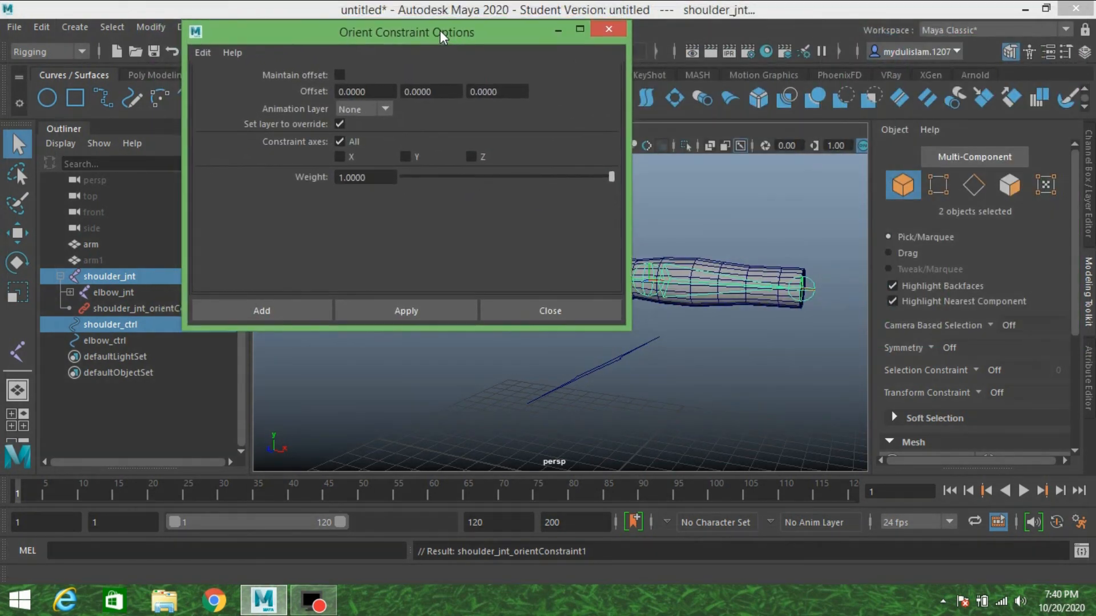
left_click(595, 32)
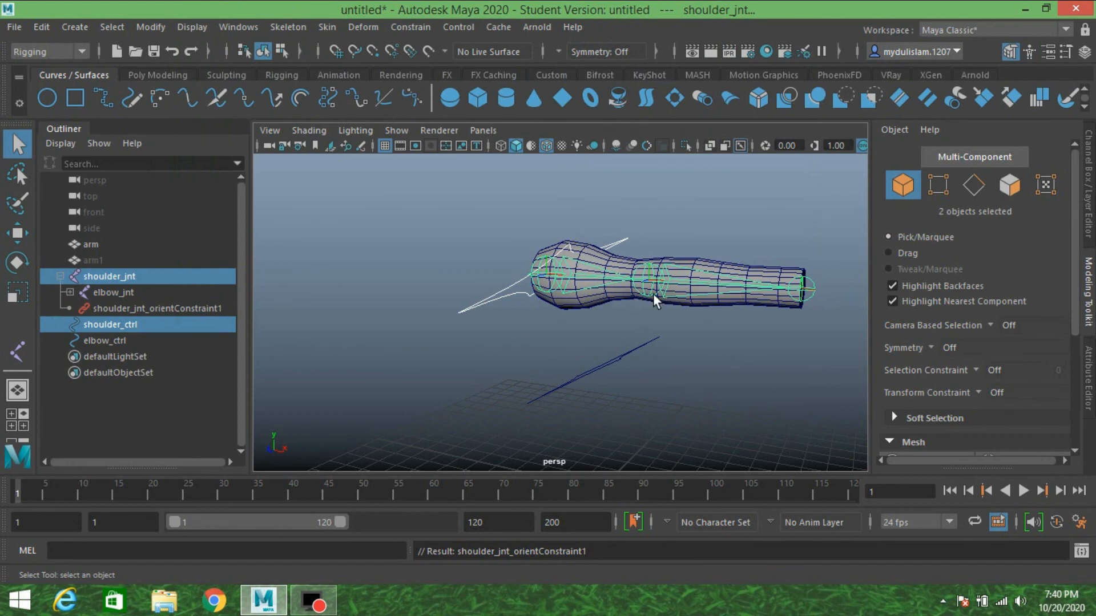
key("ctrl+z")
key("ctrl+z")
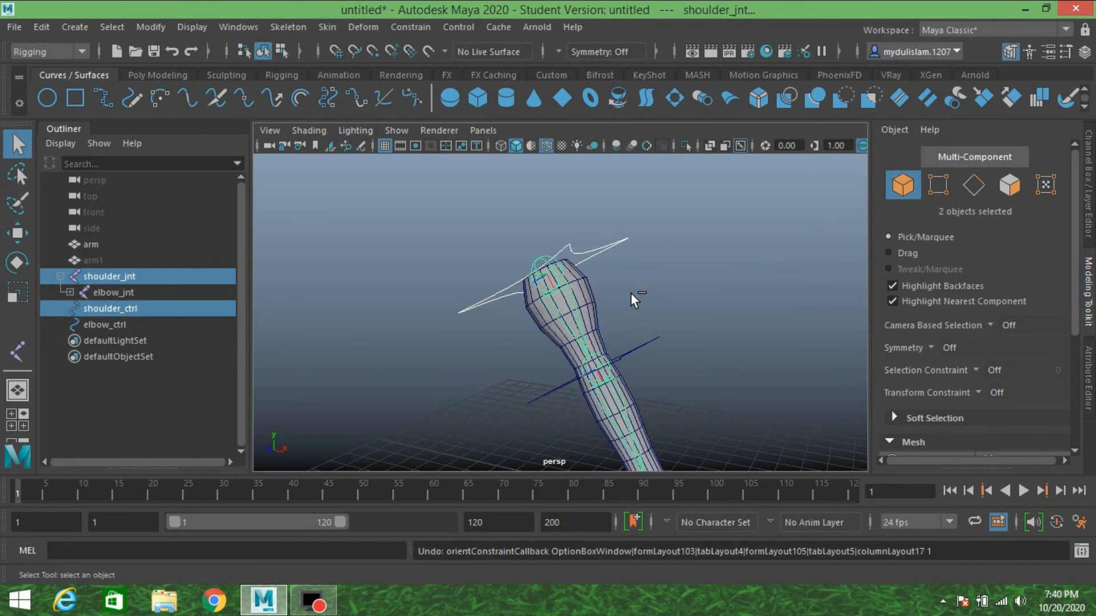
Orient-constrain shoulder_jnt to shoulder_ctrl with Maintain offset enabled on all axes, weight 1.0000.
left_click_drag(600, 224, 641, 269)
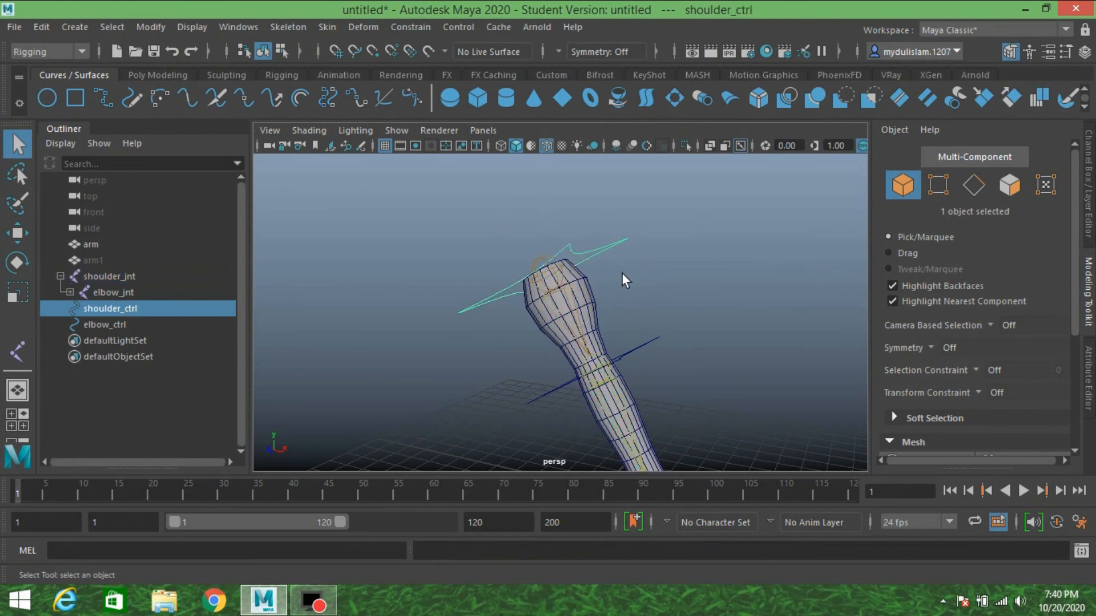
left_click(553, 272, "shift")
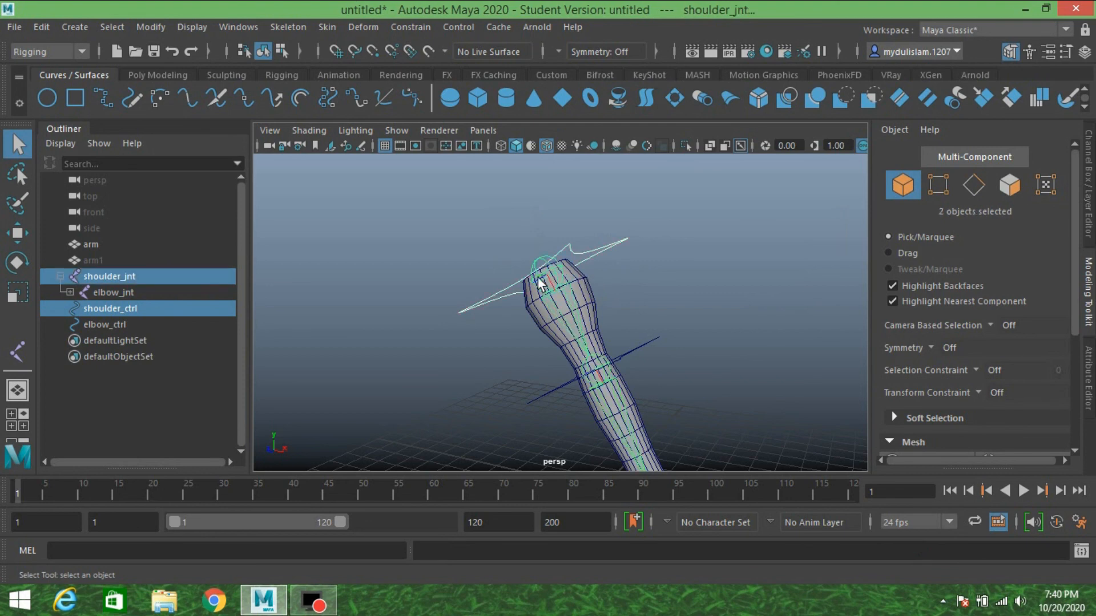
left_click(410, 22)
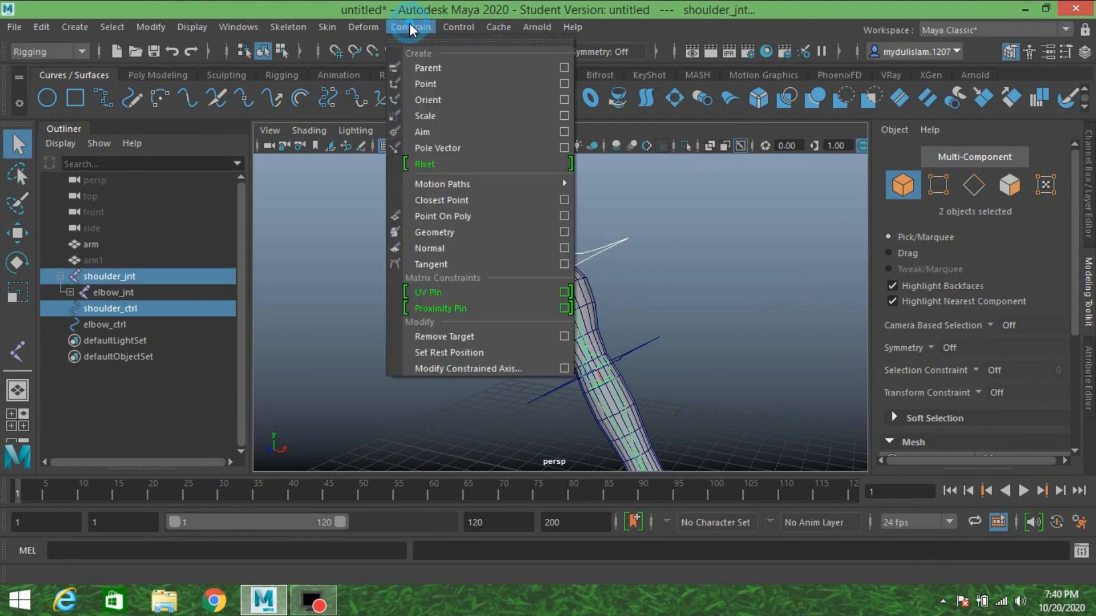
left_click(562, 99)
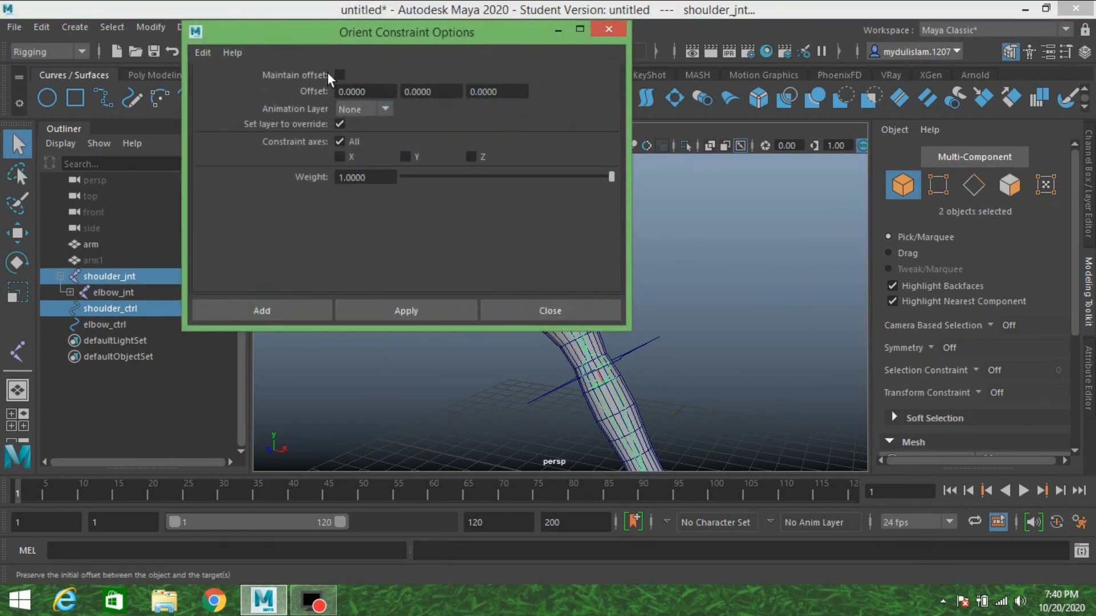
left_click_drag(334, 38, 760, 30)
left_click(761, 67)
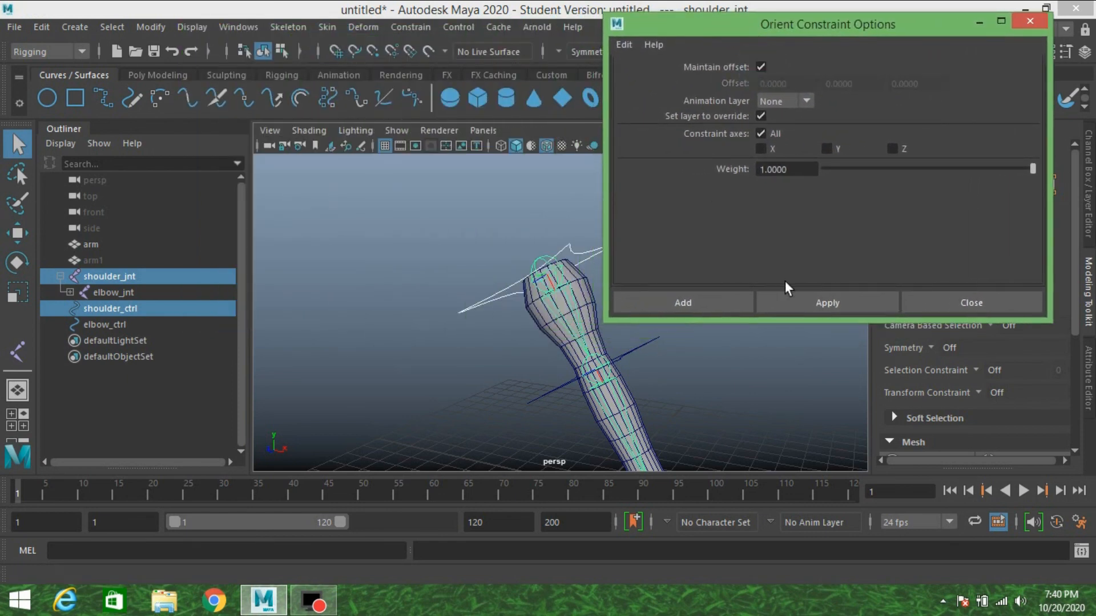
left_click(806, 302)
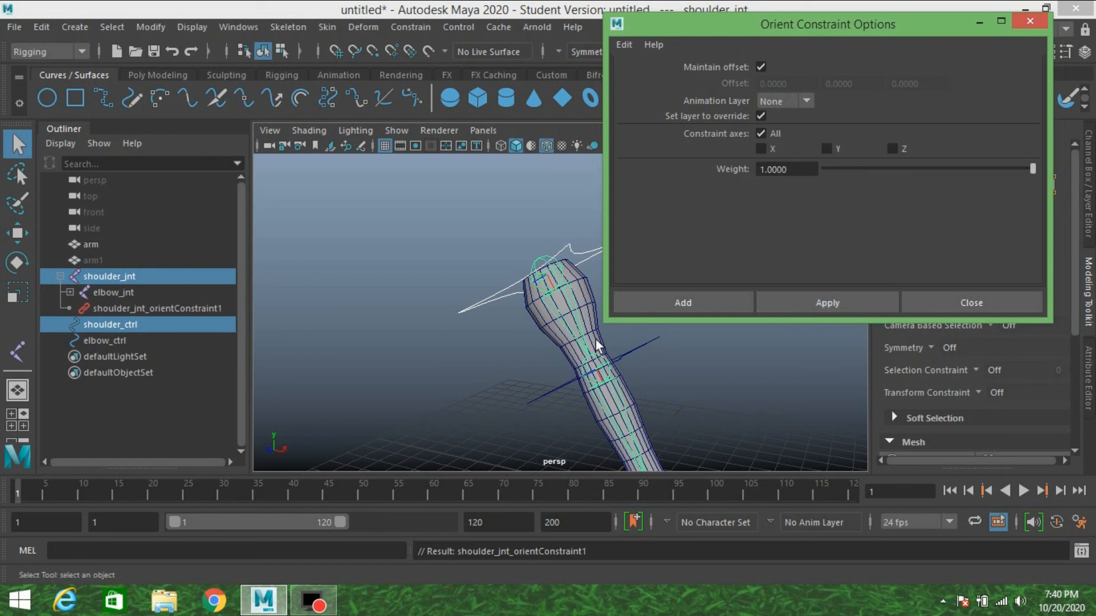
Orient-constrain elbow_jnt to elbow_ctrl with the same Maintain offset setting and close the constraint options.
left_click_drag(478, 324, 404, 272, "alt")
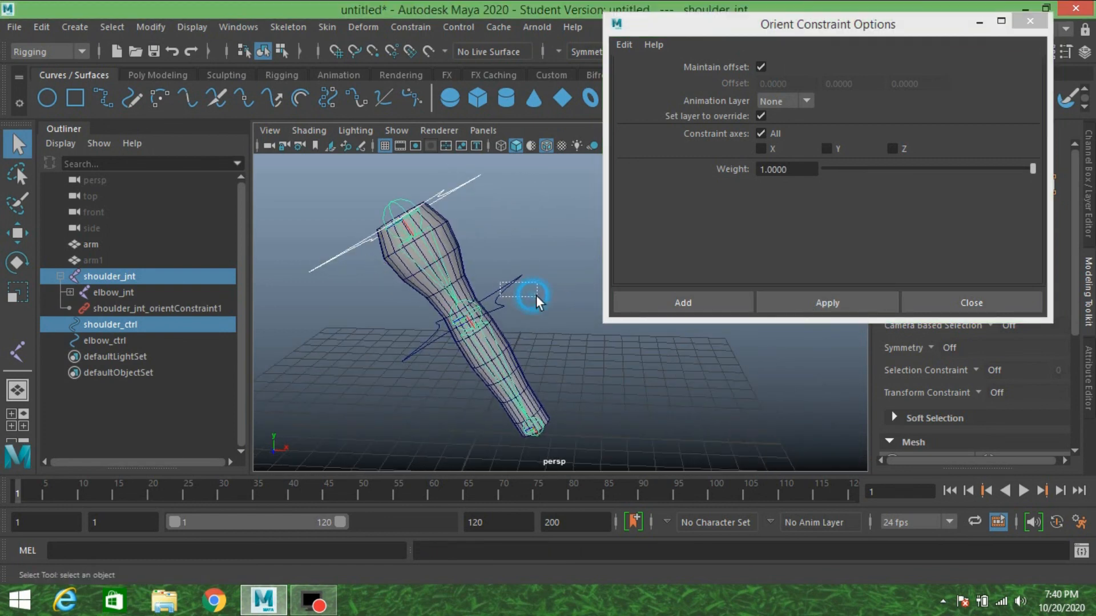
left_click_drag(500, 281, 535, 295)
left_click(467, 315, "shift")
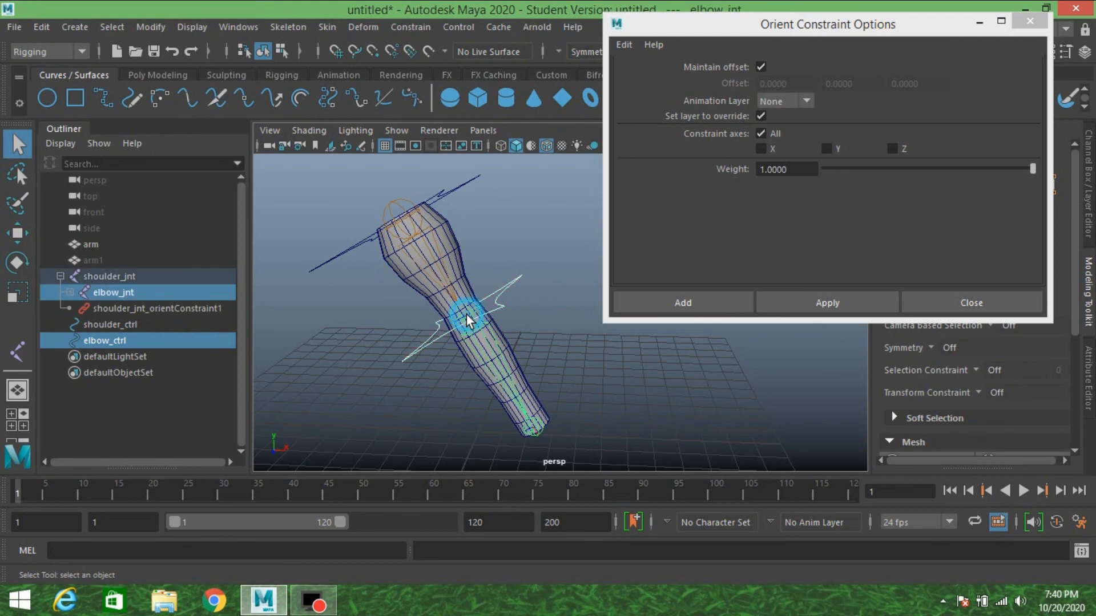
left_click(704, 308)
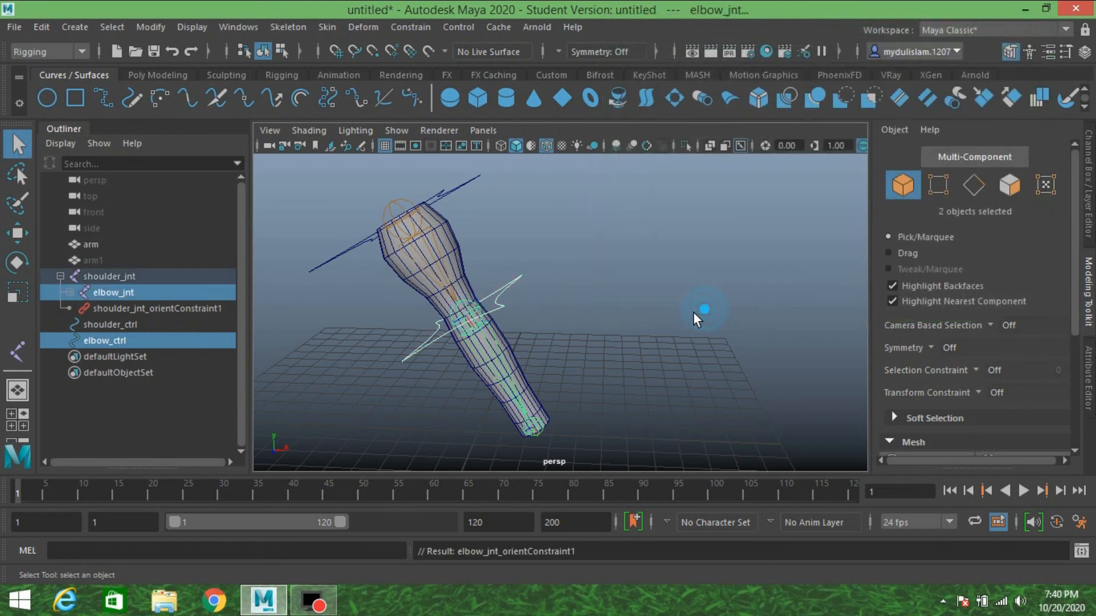
Parent elbow_ctrl under shoulder_ctrl.
left_click_drag(585, 272, 582, 326, "alt")
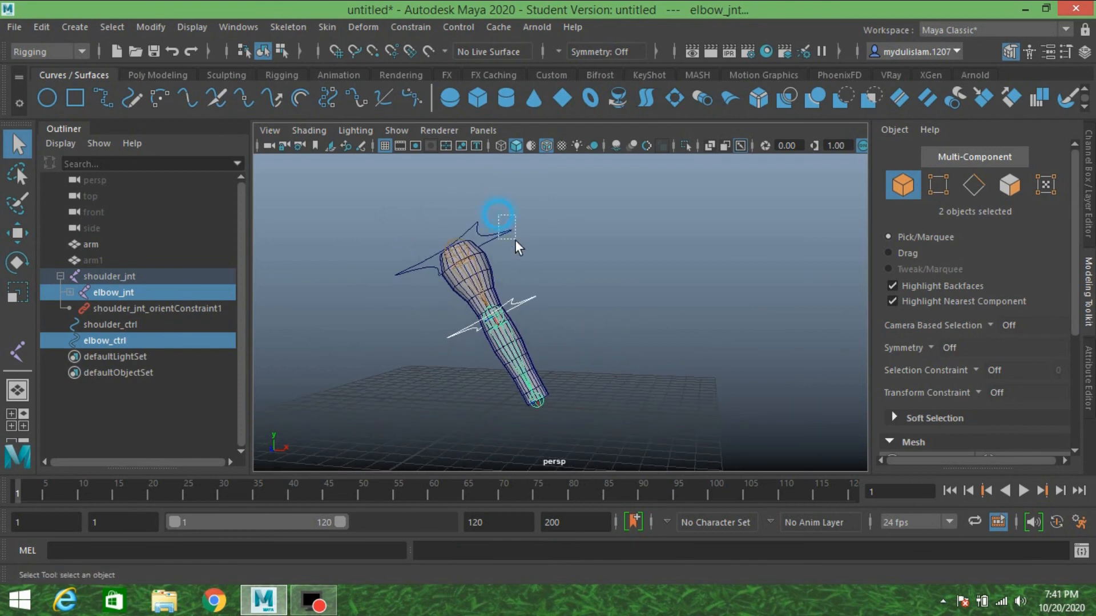
left_click_drag(515, 240, 515, 239)
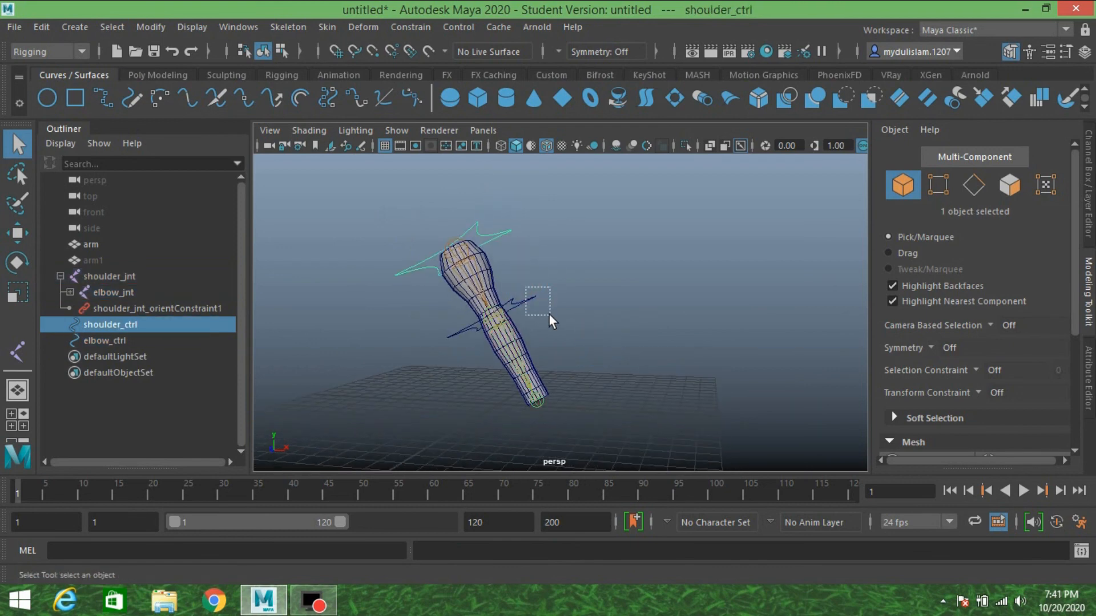
left_click_drag(549, 314, 549, 314)
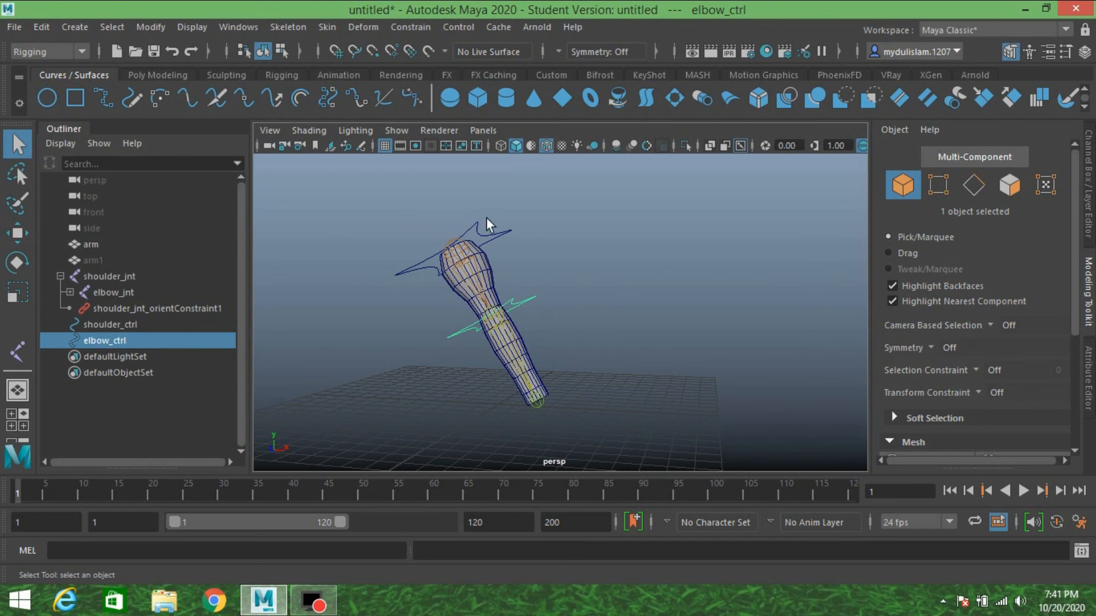
left_click_drag(511, 235, 520, 246, "shift")
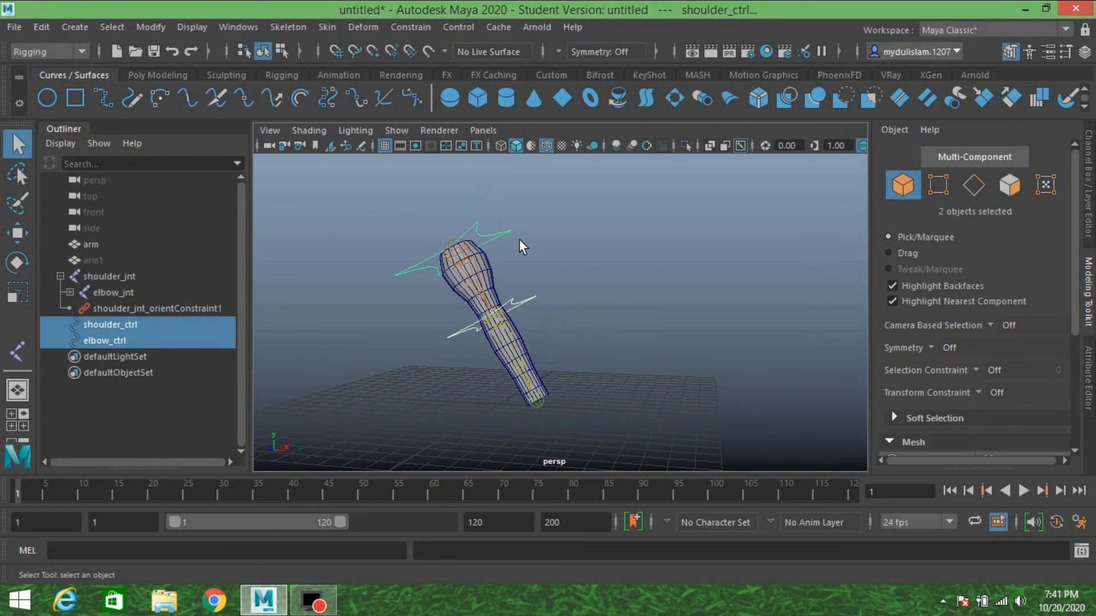
key("p")
Rotate shoulder_ctrl about its Z axis to test the arm, and undo the rotation.
left_click_drag(489, 213, 512, 235)
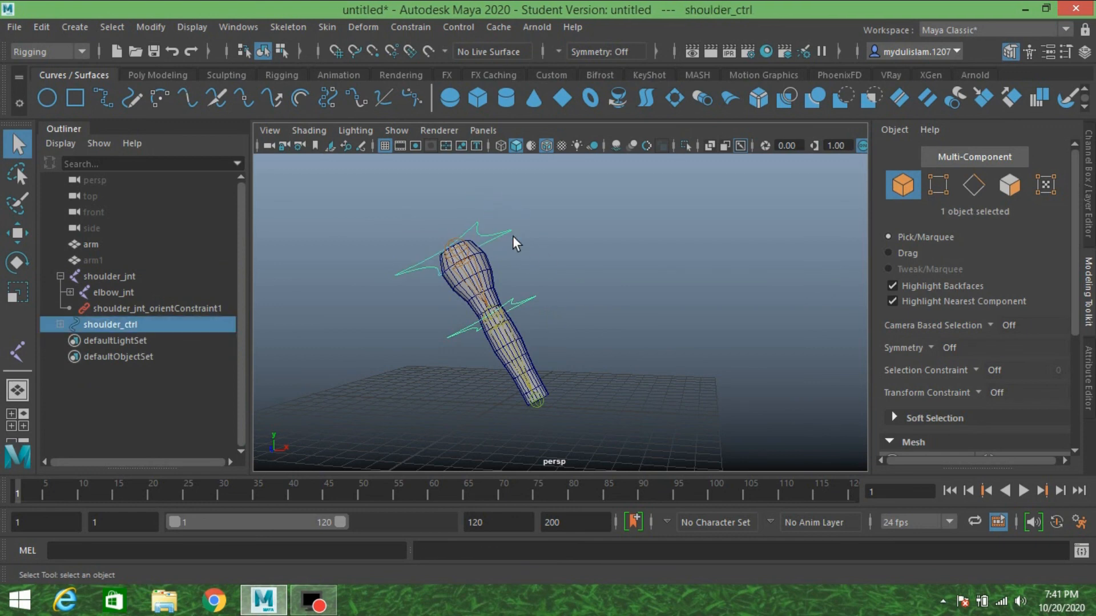
left_click(16, 262)
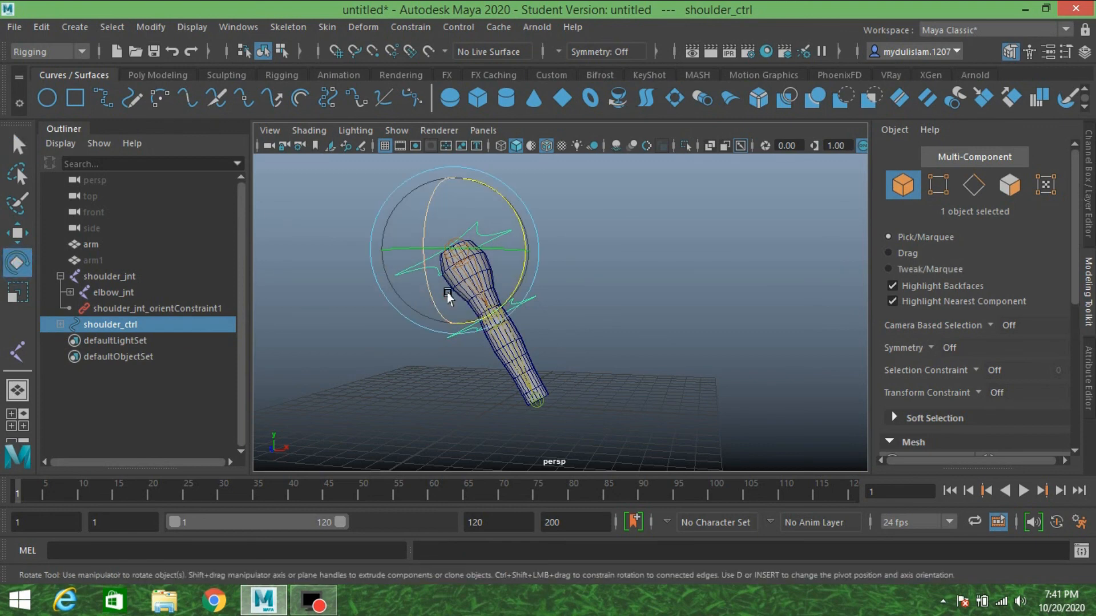
mouse_move(519, 274)
left_mouse_down()
mouse_move(497, 306)
mouse_move(533, 284)
mouse_move(525, 293)
left_mouse_up()
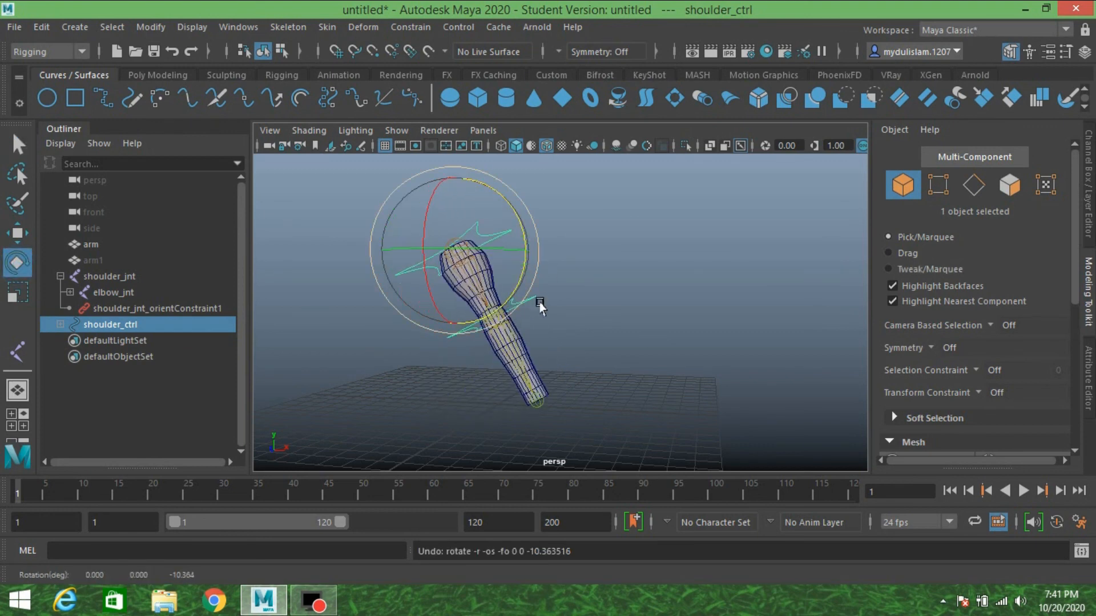
Select elbow_ctrl and rotate it to test bending the forearm sharply at the elbow.
left_click(525, 294)
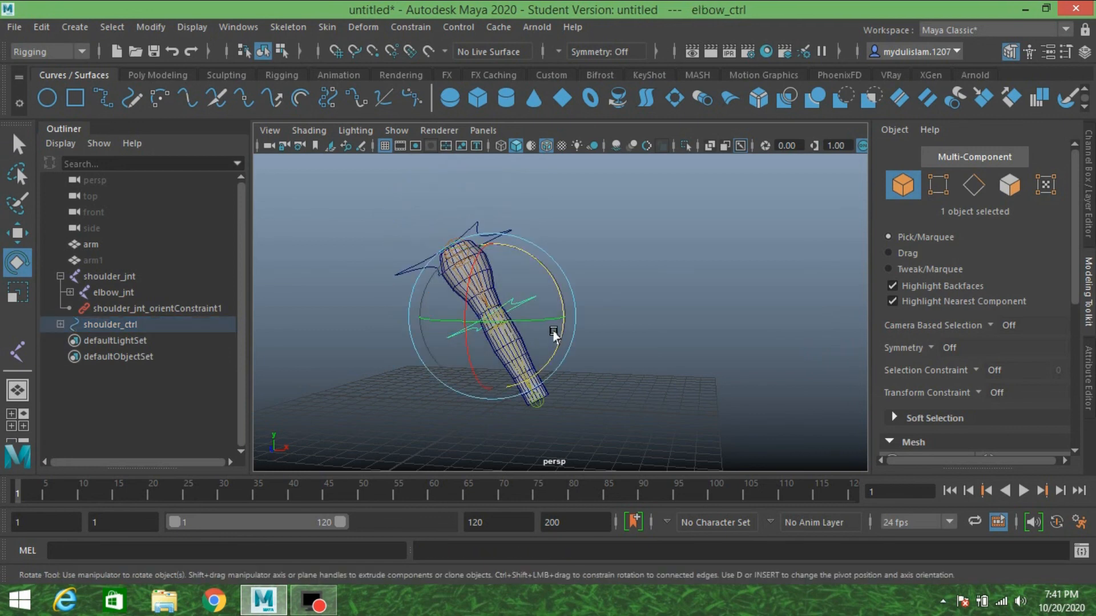
left_click_drag(558, 336, 606, 355)
scroll(576, 350, "up", 5)
scroll(562, 346, "down", 5)
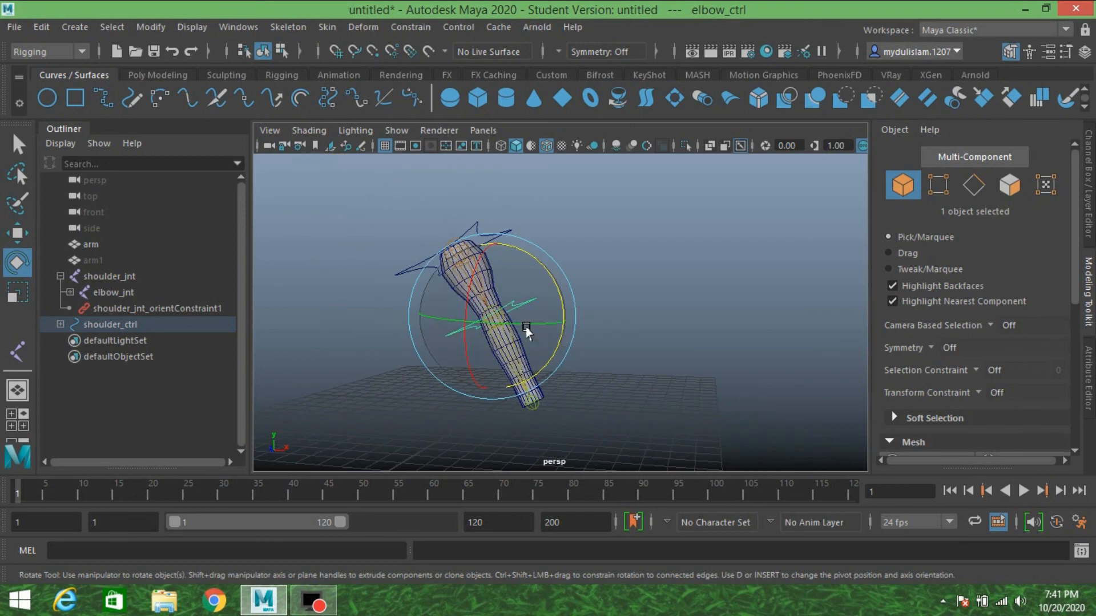
middle_click_drag(525, 330, 582, 323, "alt")
left_click_drag(582, 323, 544, 344, "alt")
scroll(578, 348, "up", 3)
scroll(544, 360, "up", 3)
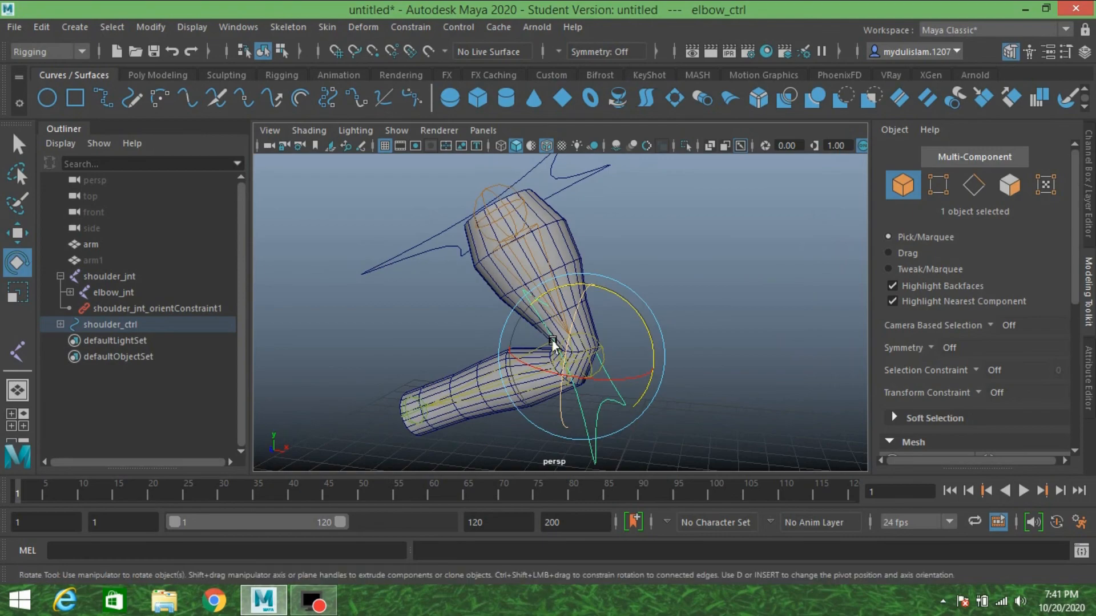